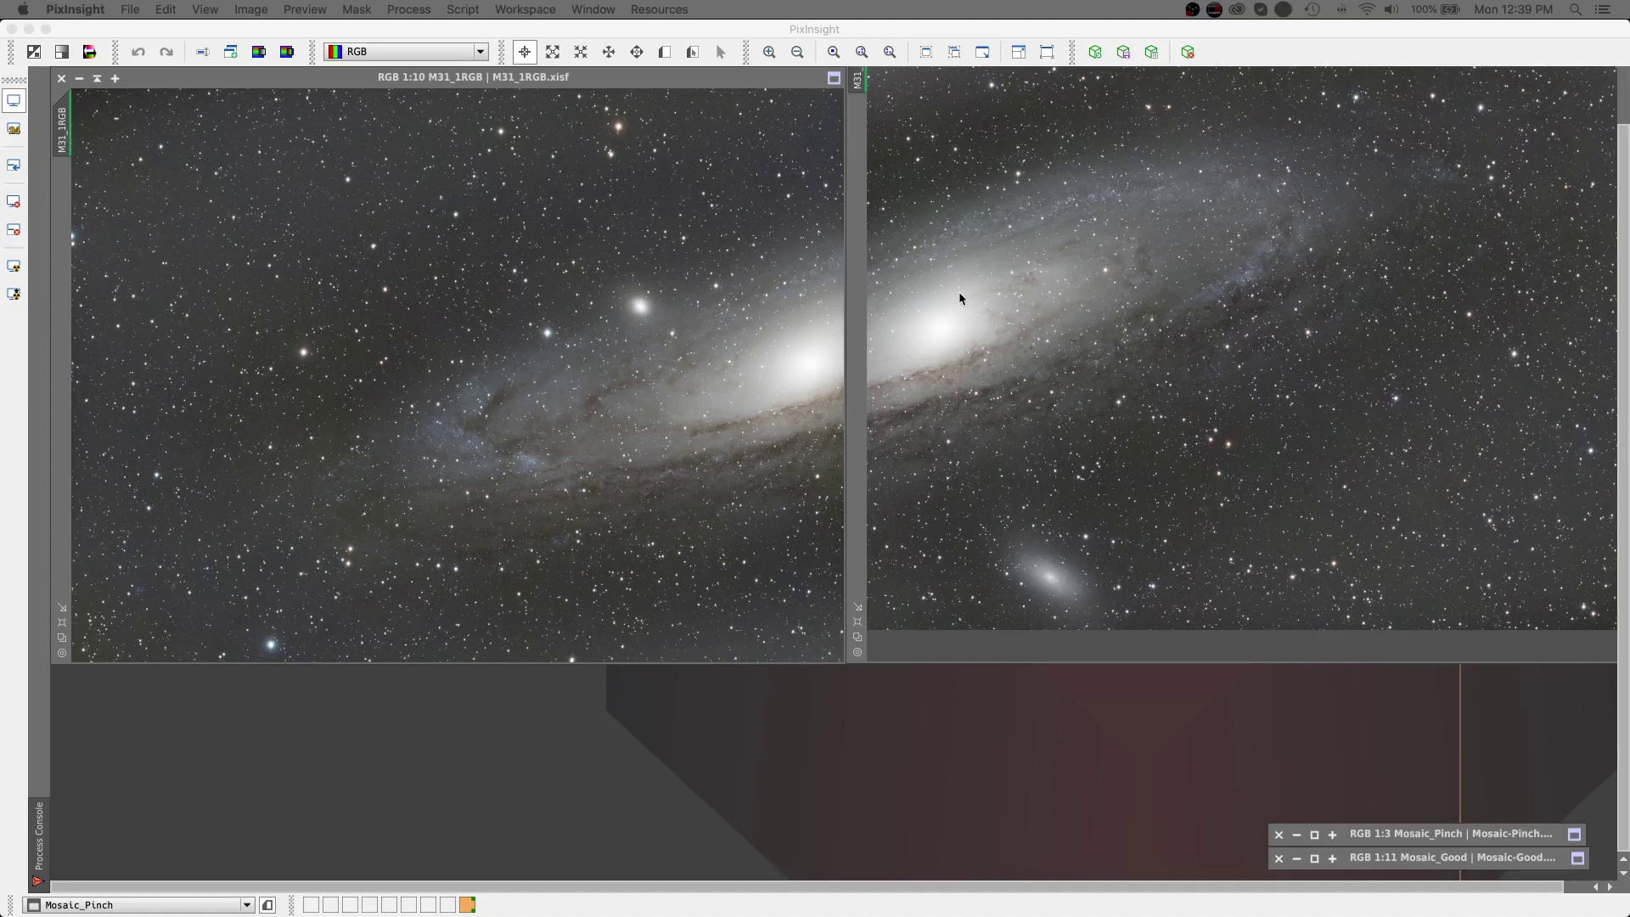
Open the StarAlignment process and set its reference image to the M31_1RGB view
click(777, 774)
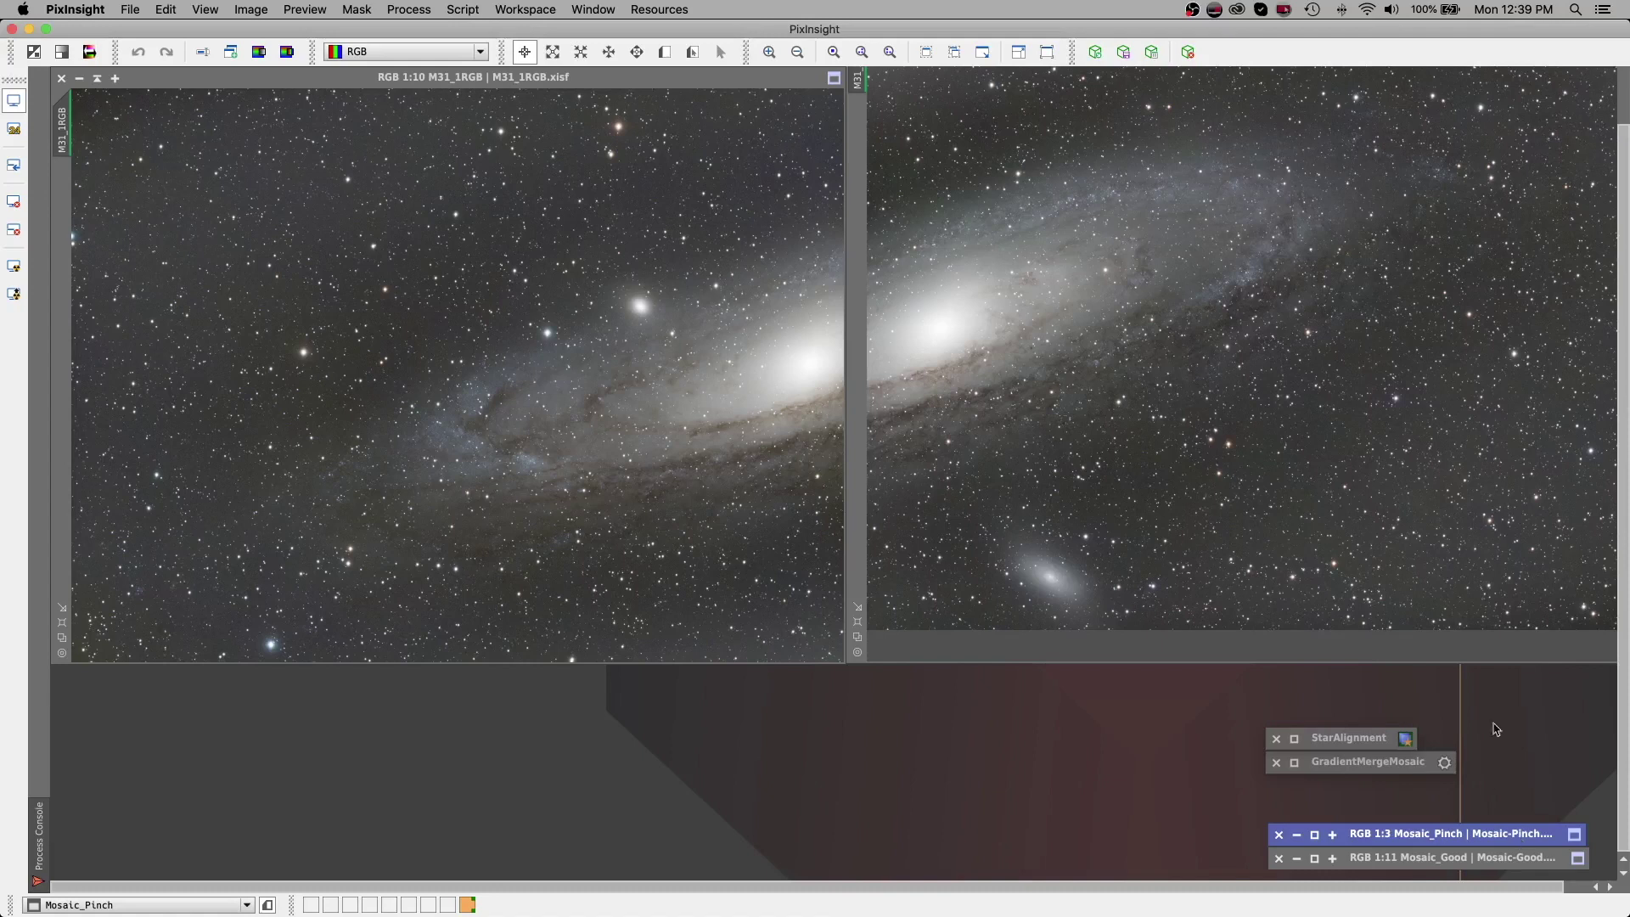
double_click(1308, 745)
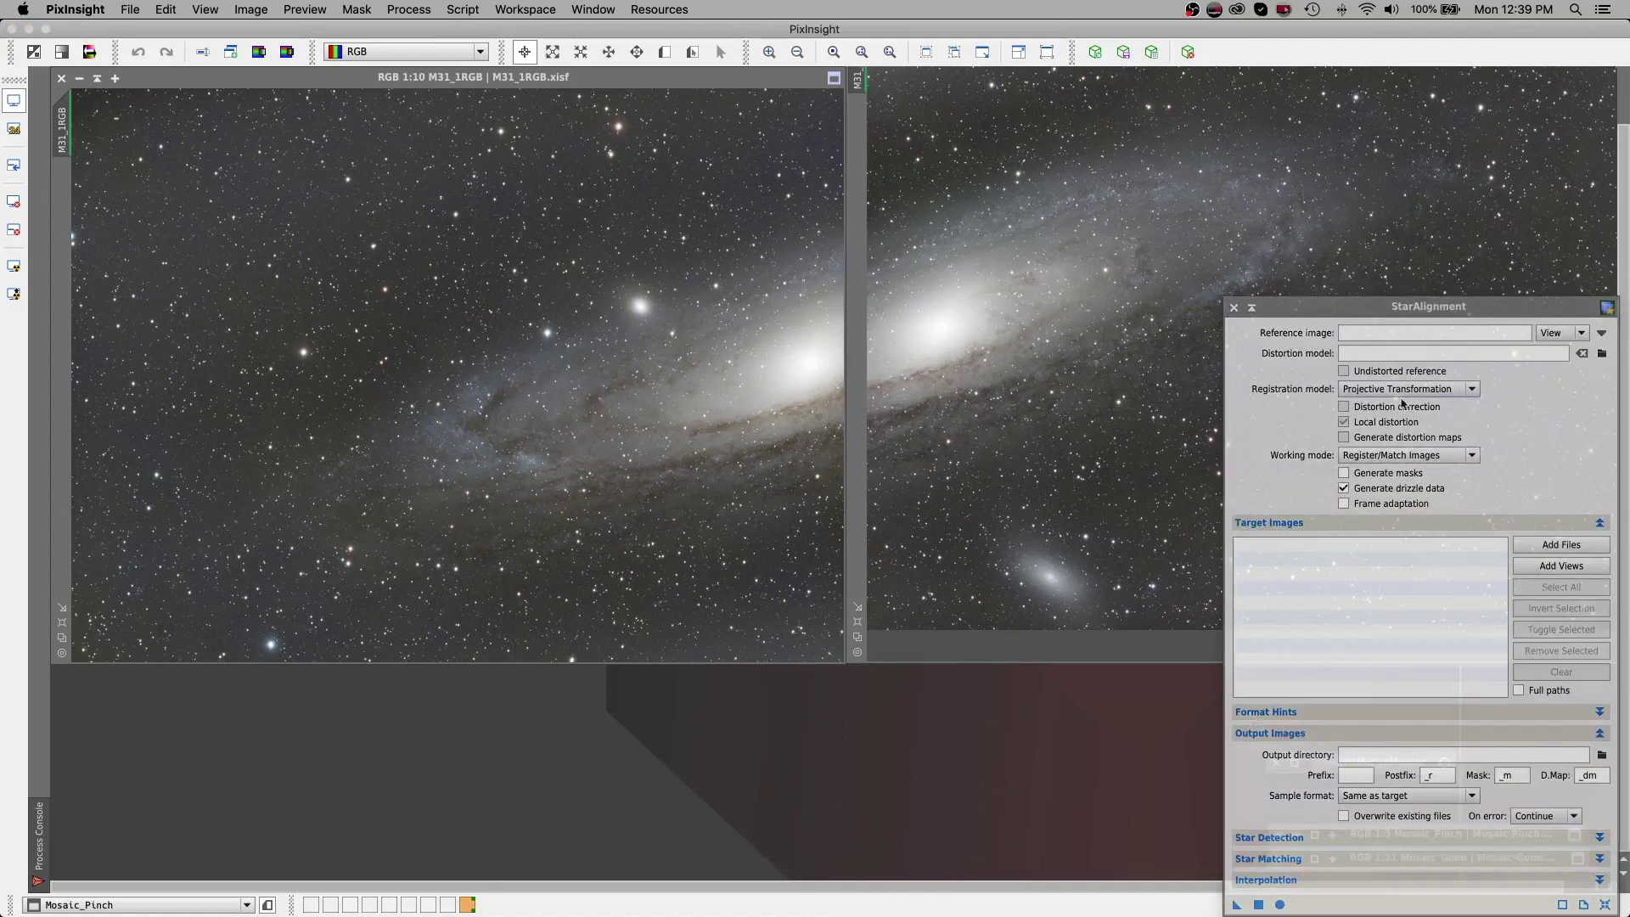
drag(1427, 312, 1201, 146)
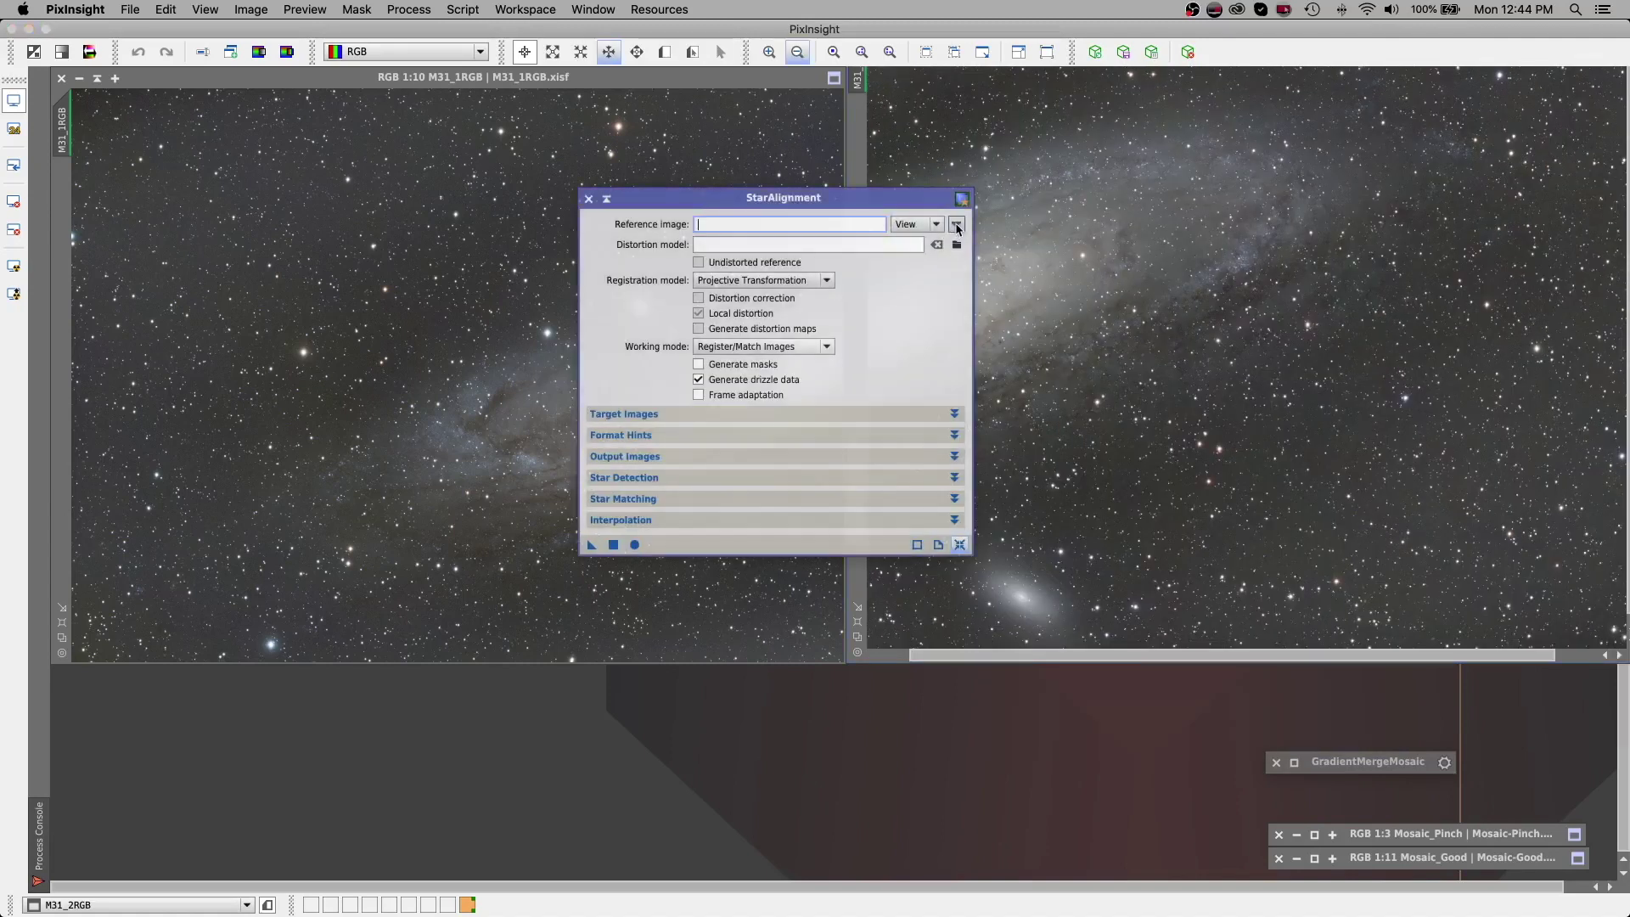
click(956, 224)
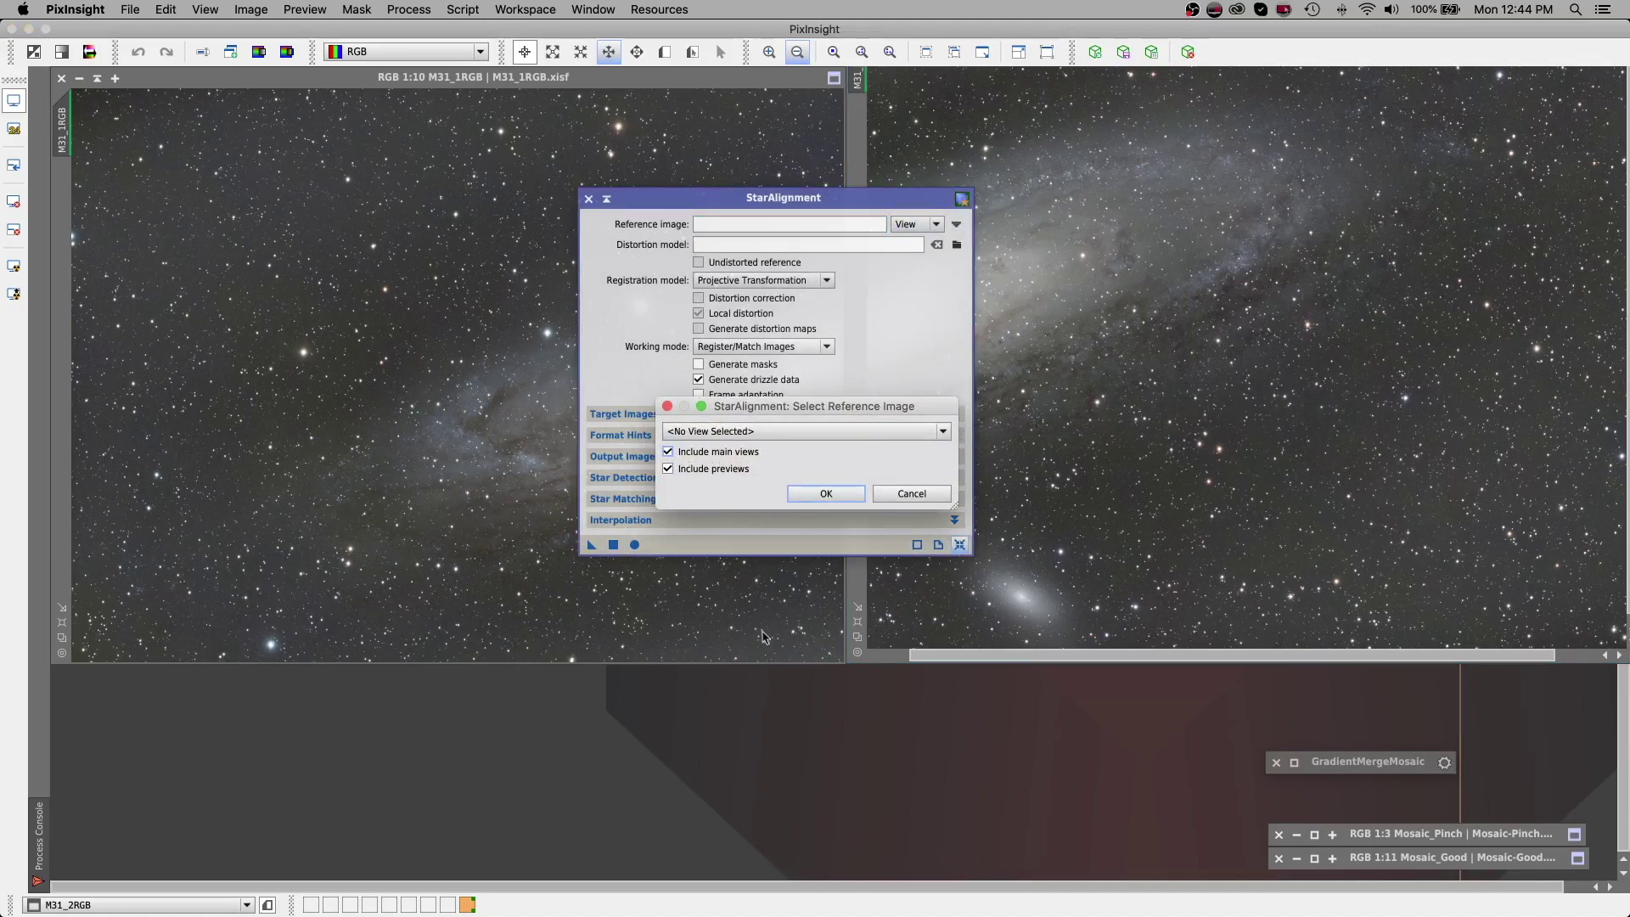
click(741, 432)
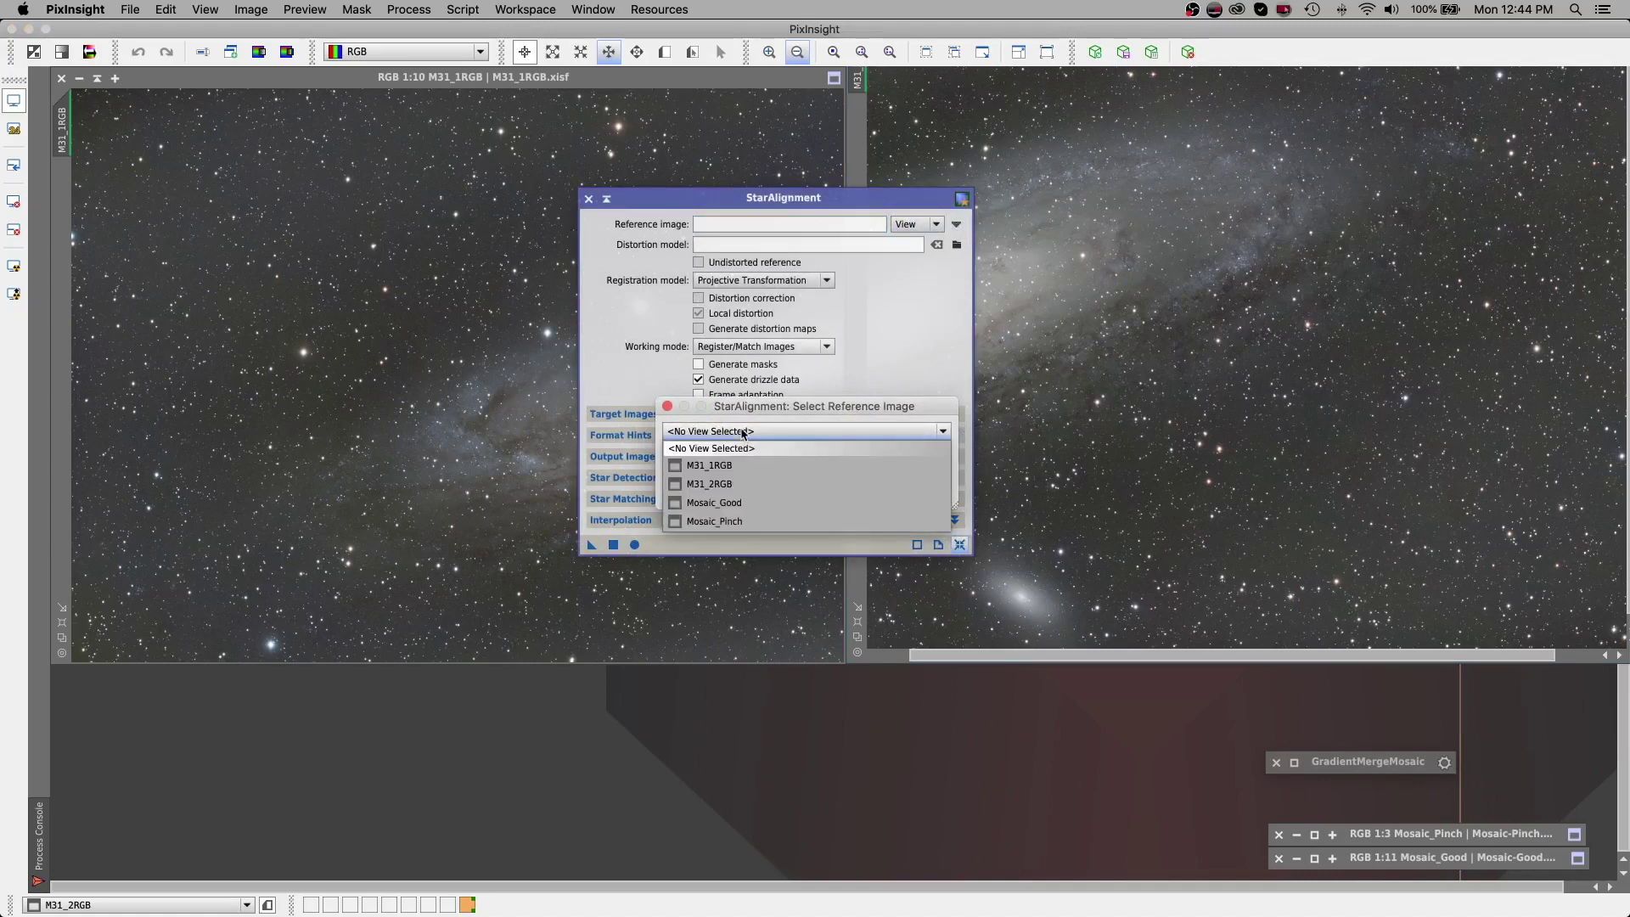
click(692, 466)
click(826, 494)
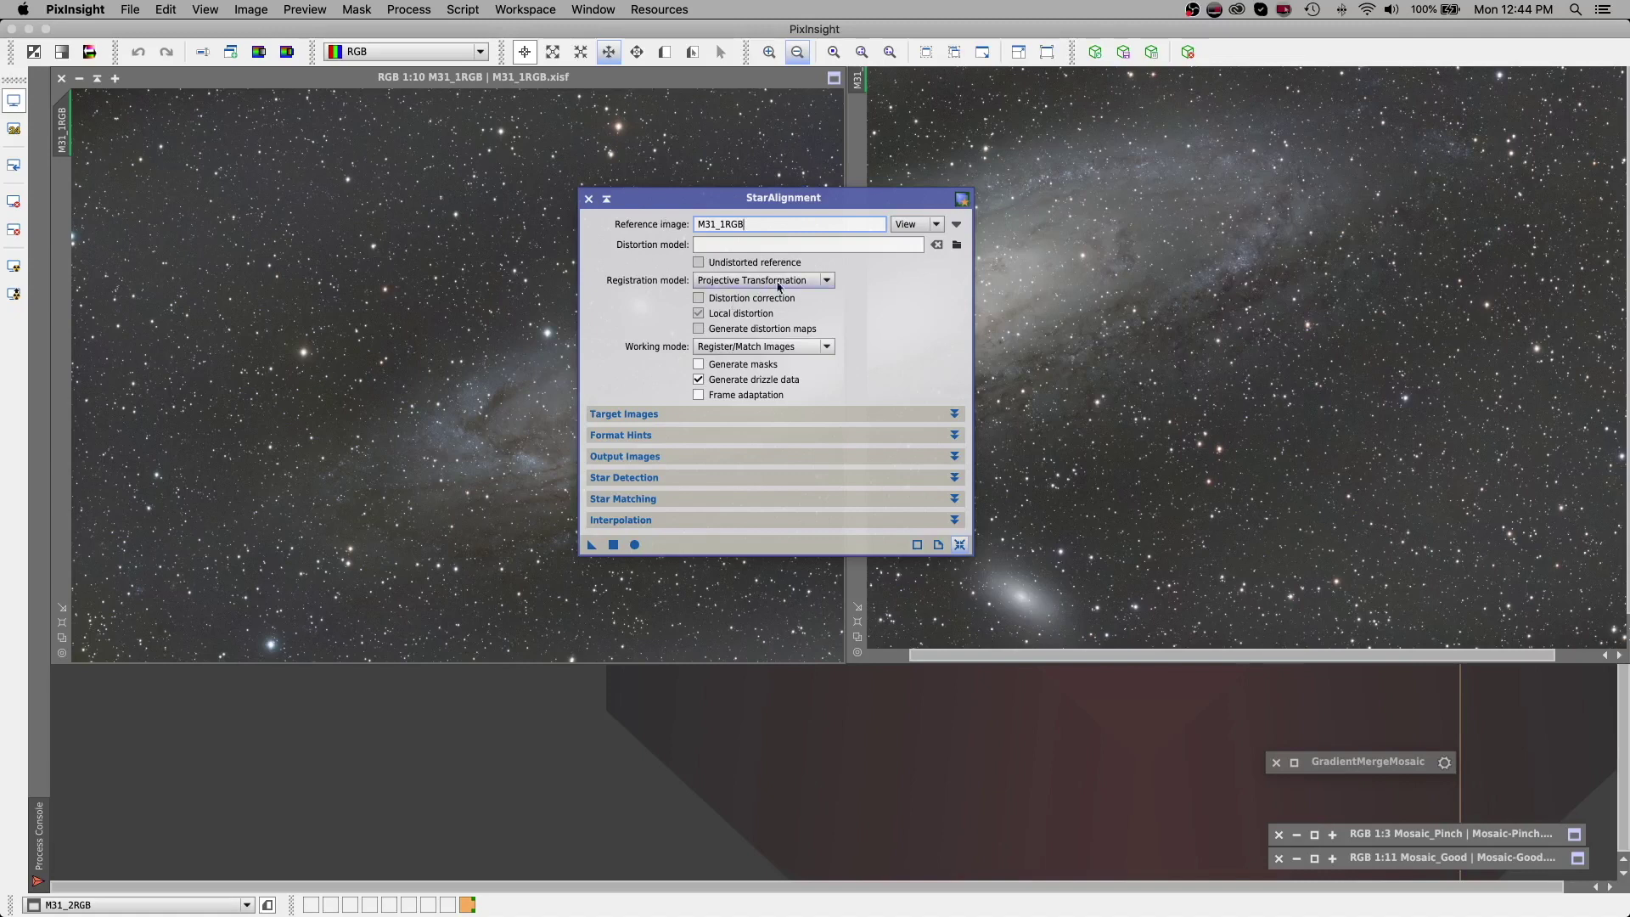
Set the alignment's registration model to Thin Plate Splines with distortion correction enabled
click(827, 282)
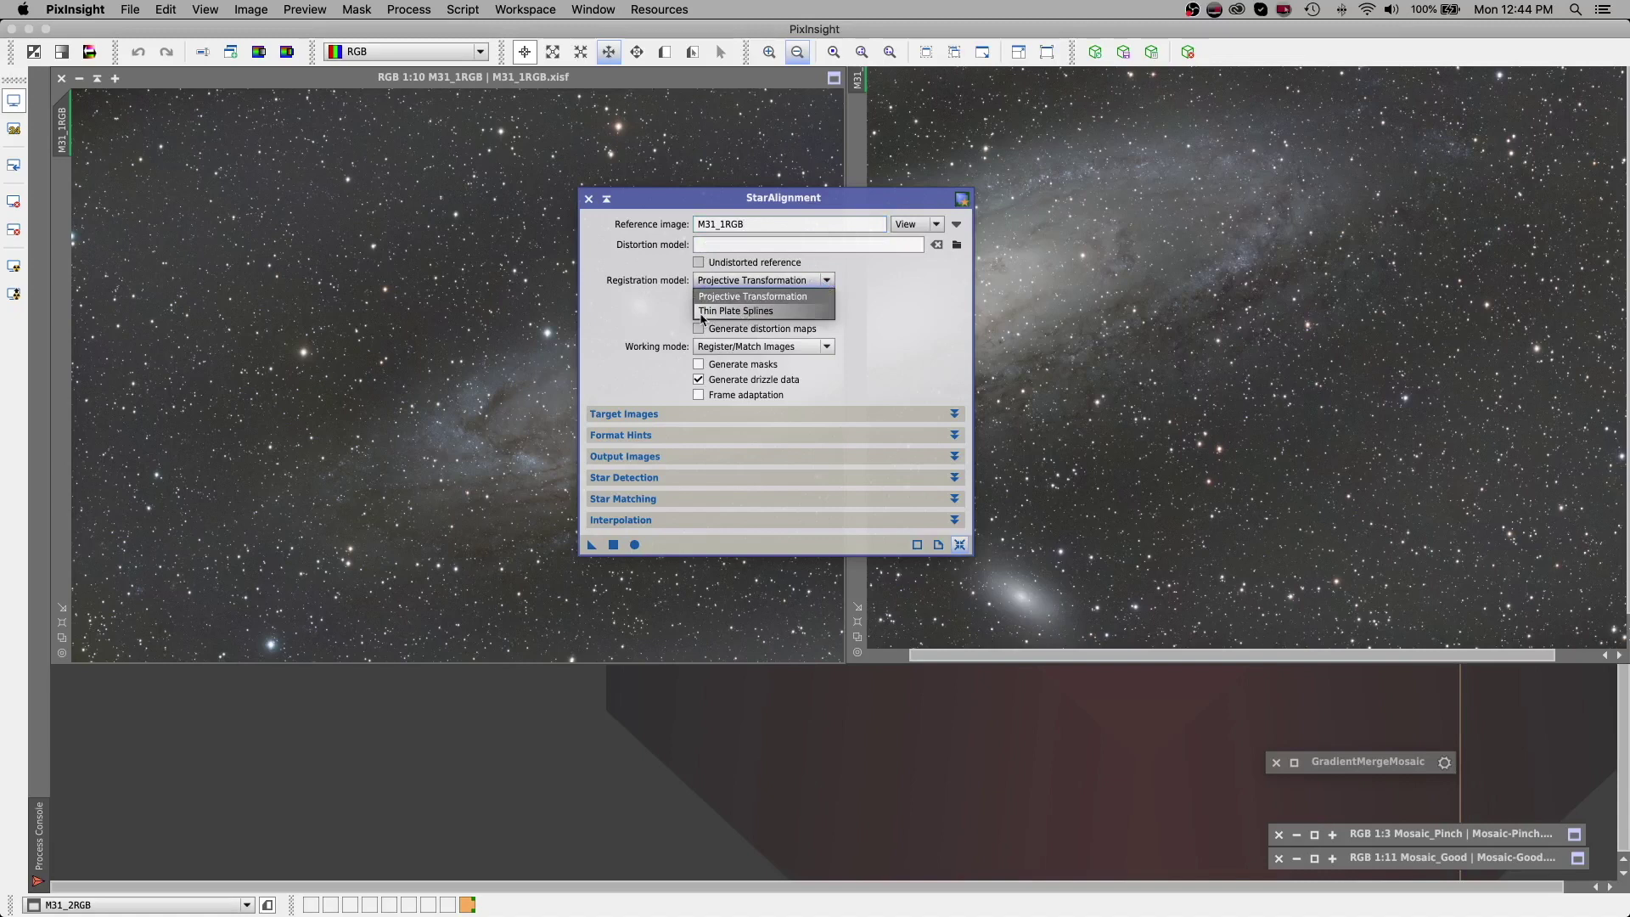
click(773, 311)
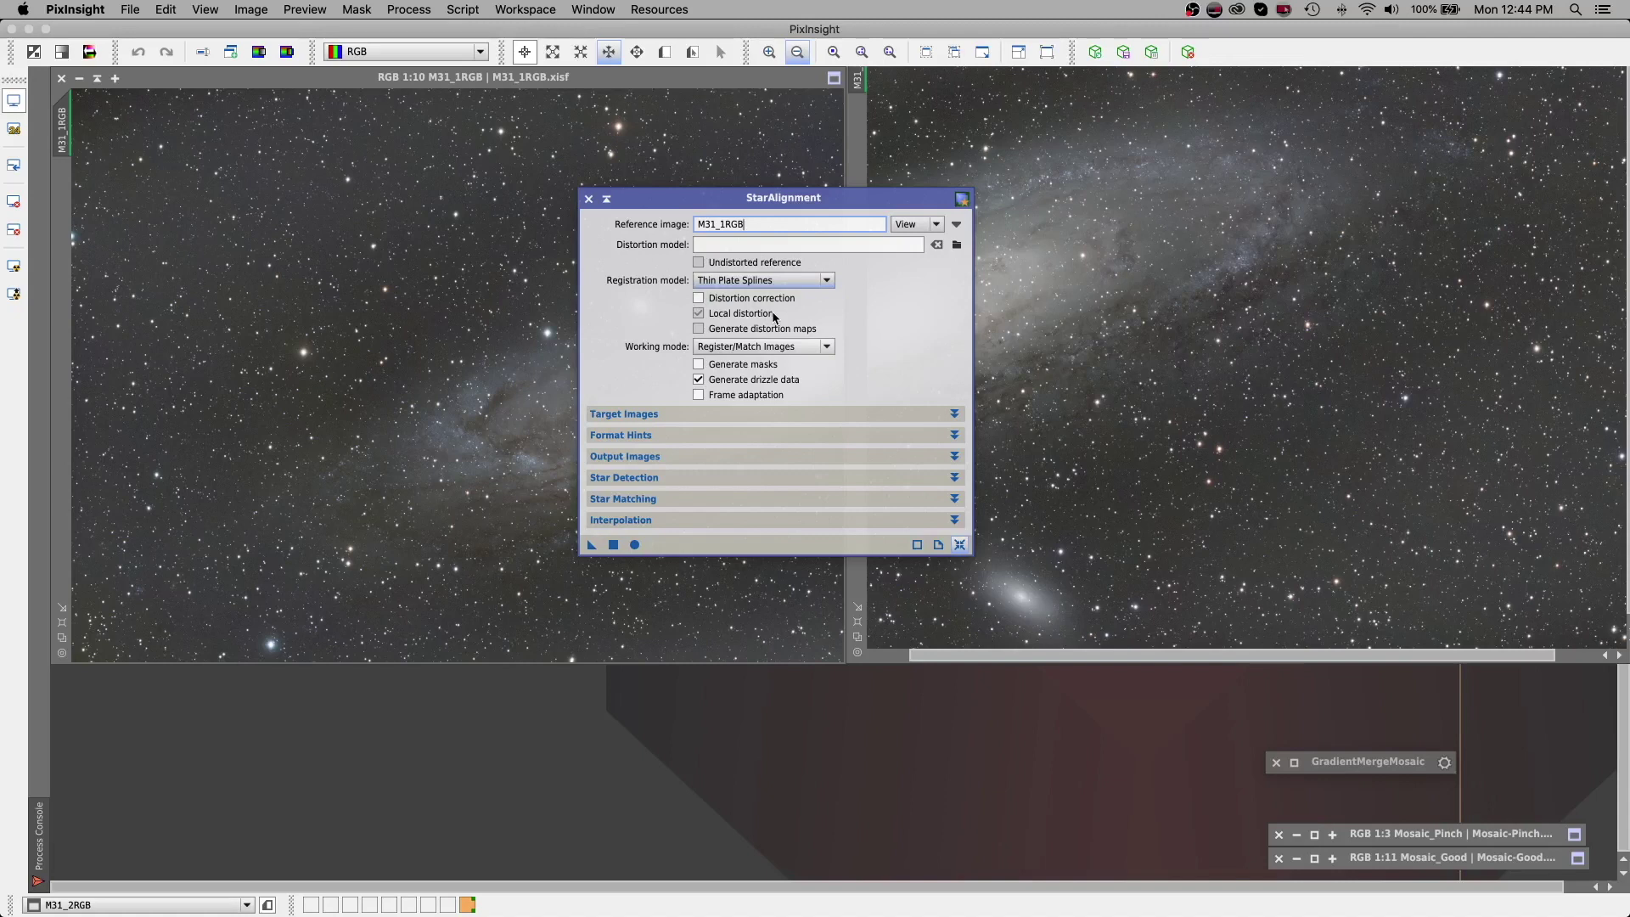
click(699, 298)
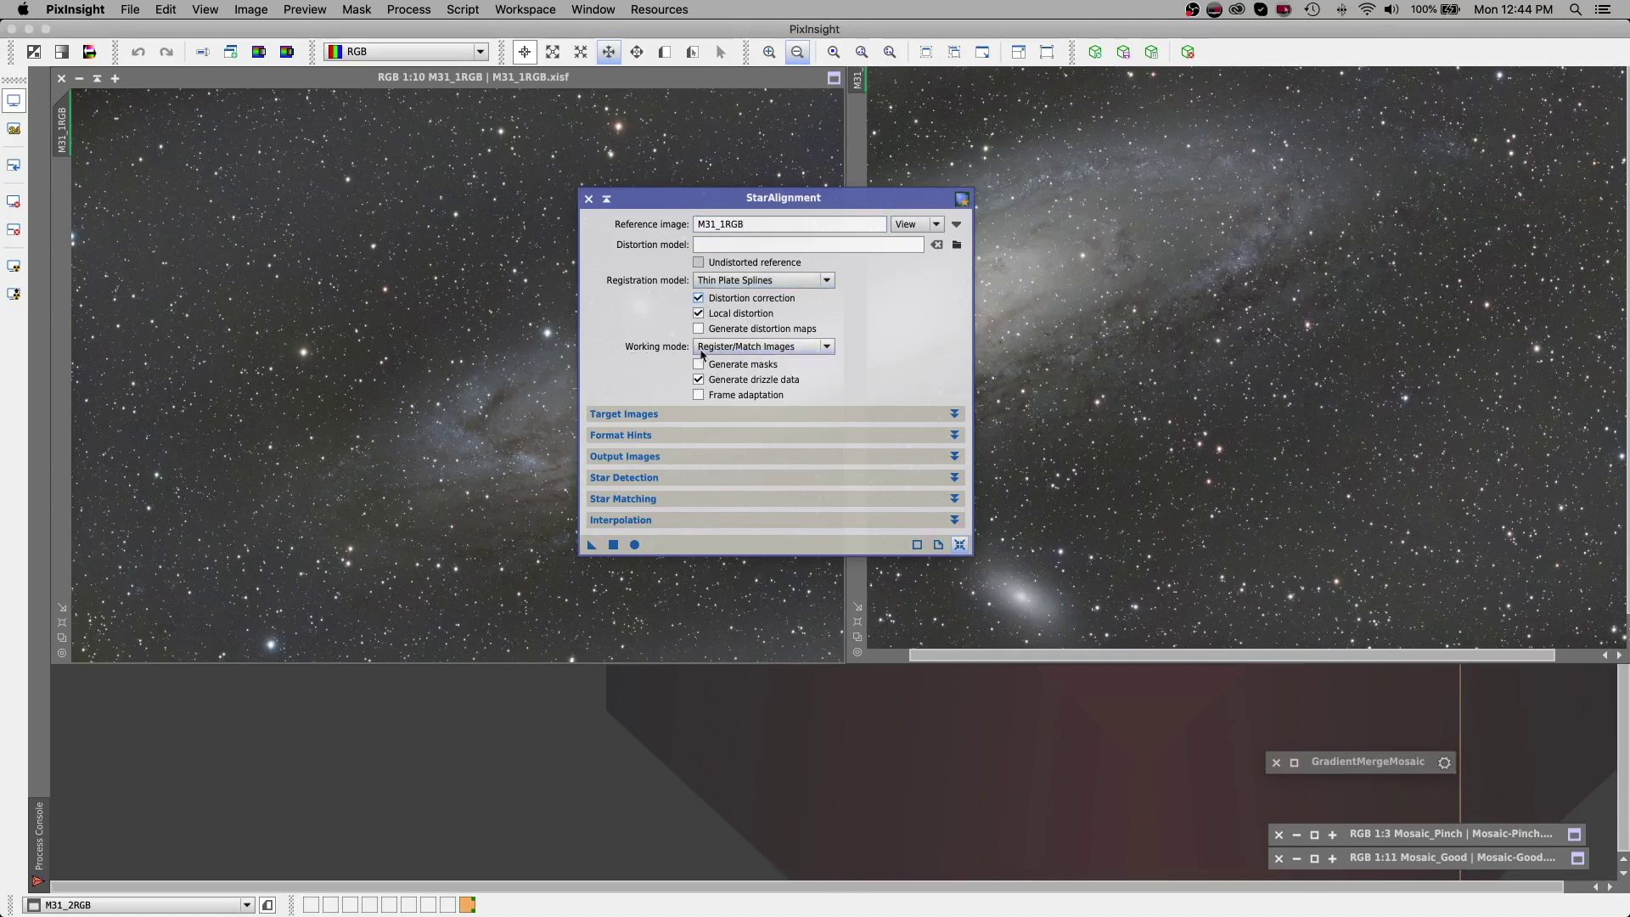
Set the working mode to Register/Union - Mosaic and enable mask generation and frame adaptation
click(809, 348)
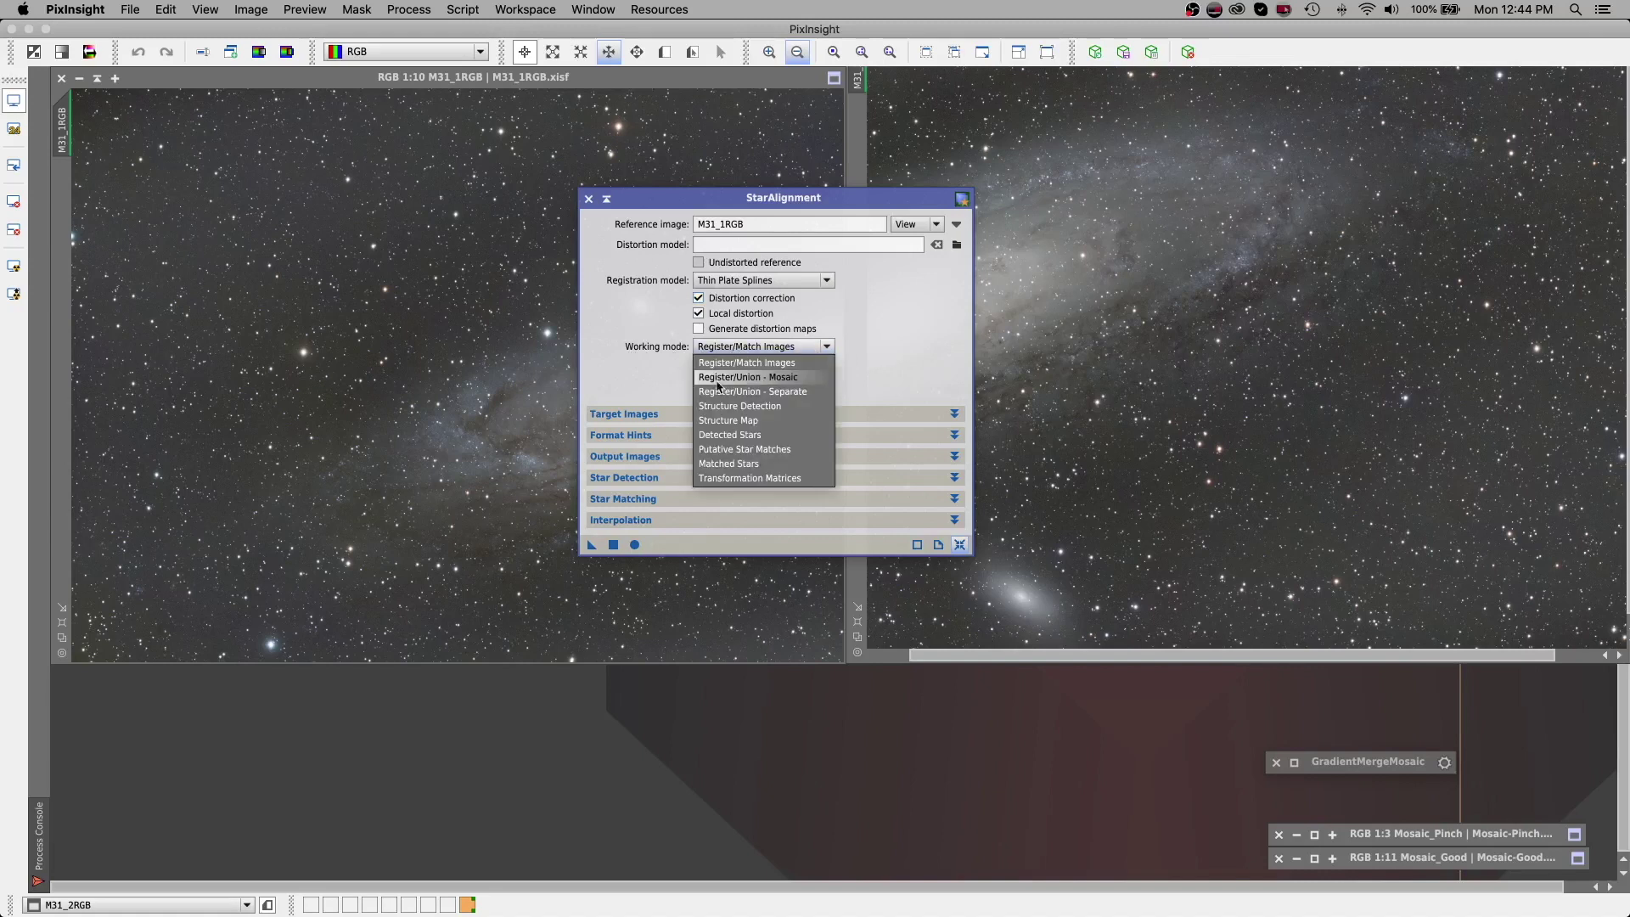
click(783, 380)
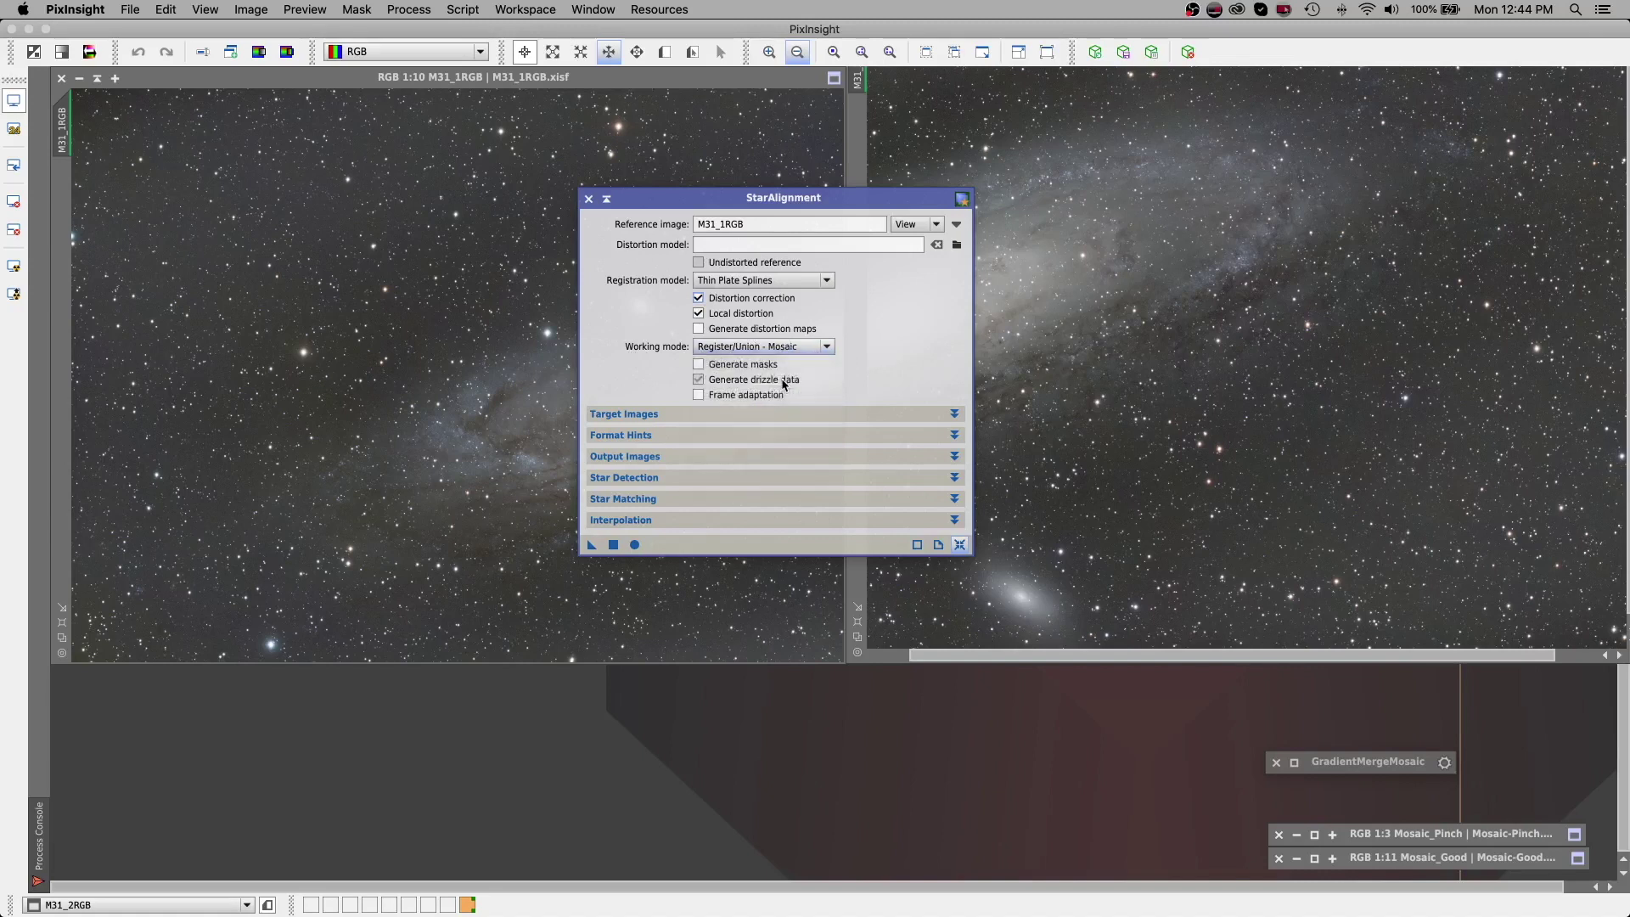
click(728, 365)
click(707, 397)
Raise the star matching RANSAC tolerance to its maximum and run StarAlignment on the M31_2RGB image
click(664, 499)
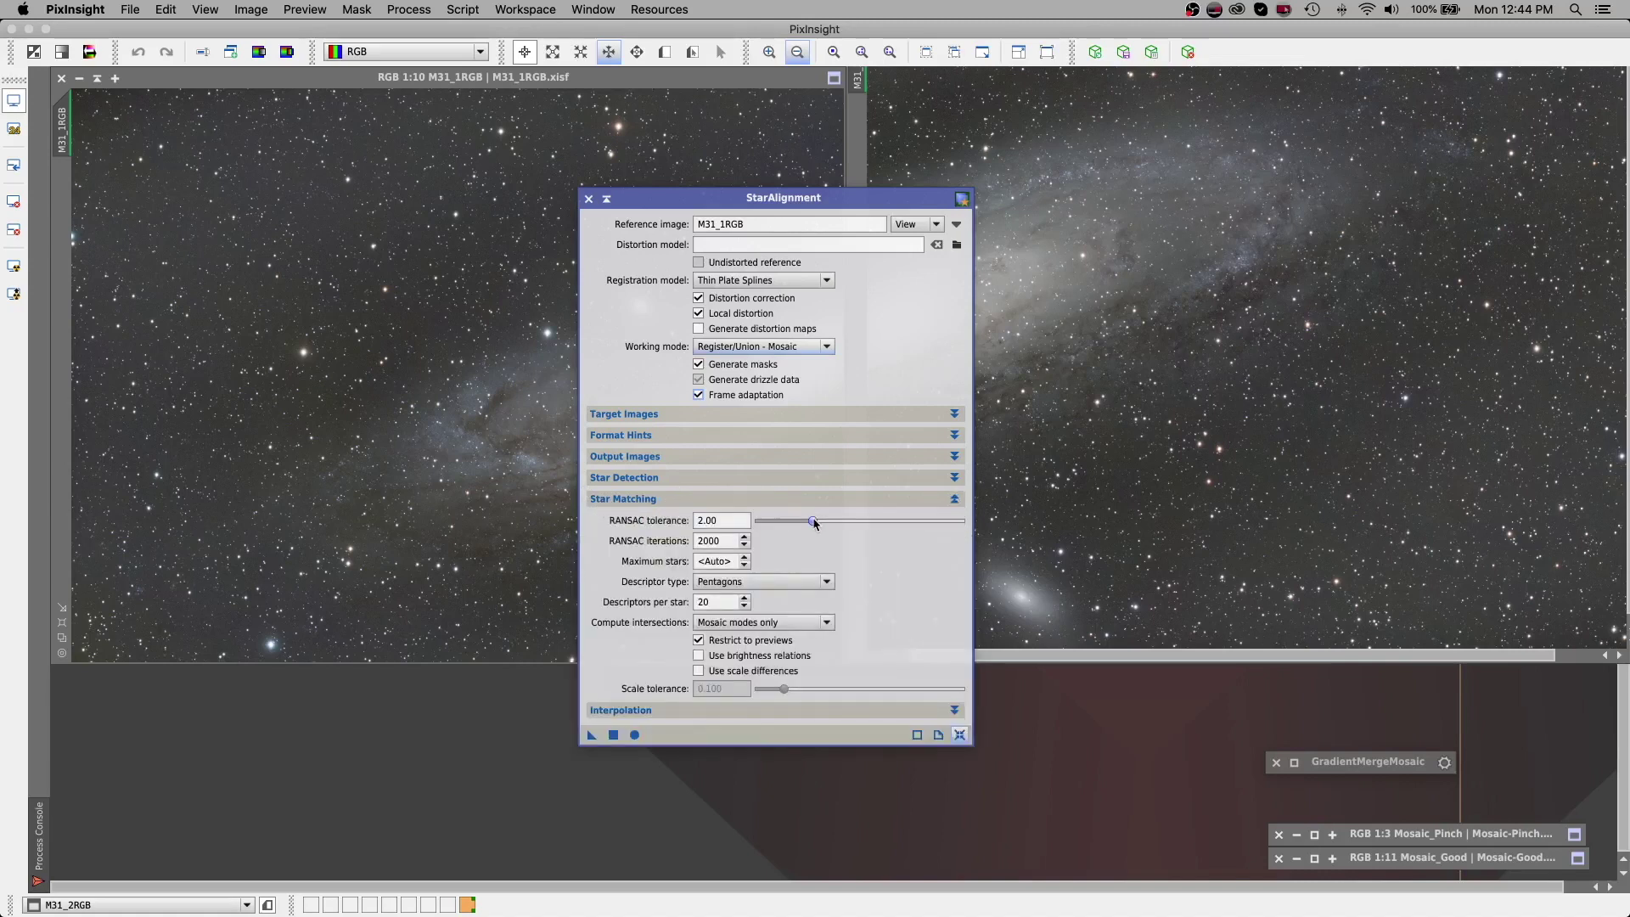
drag(814, 522, 998, 535)
click(619, 500)
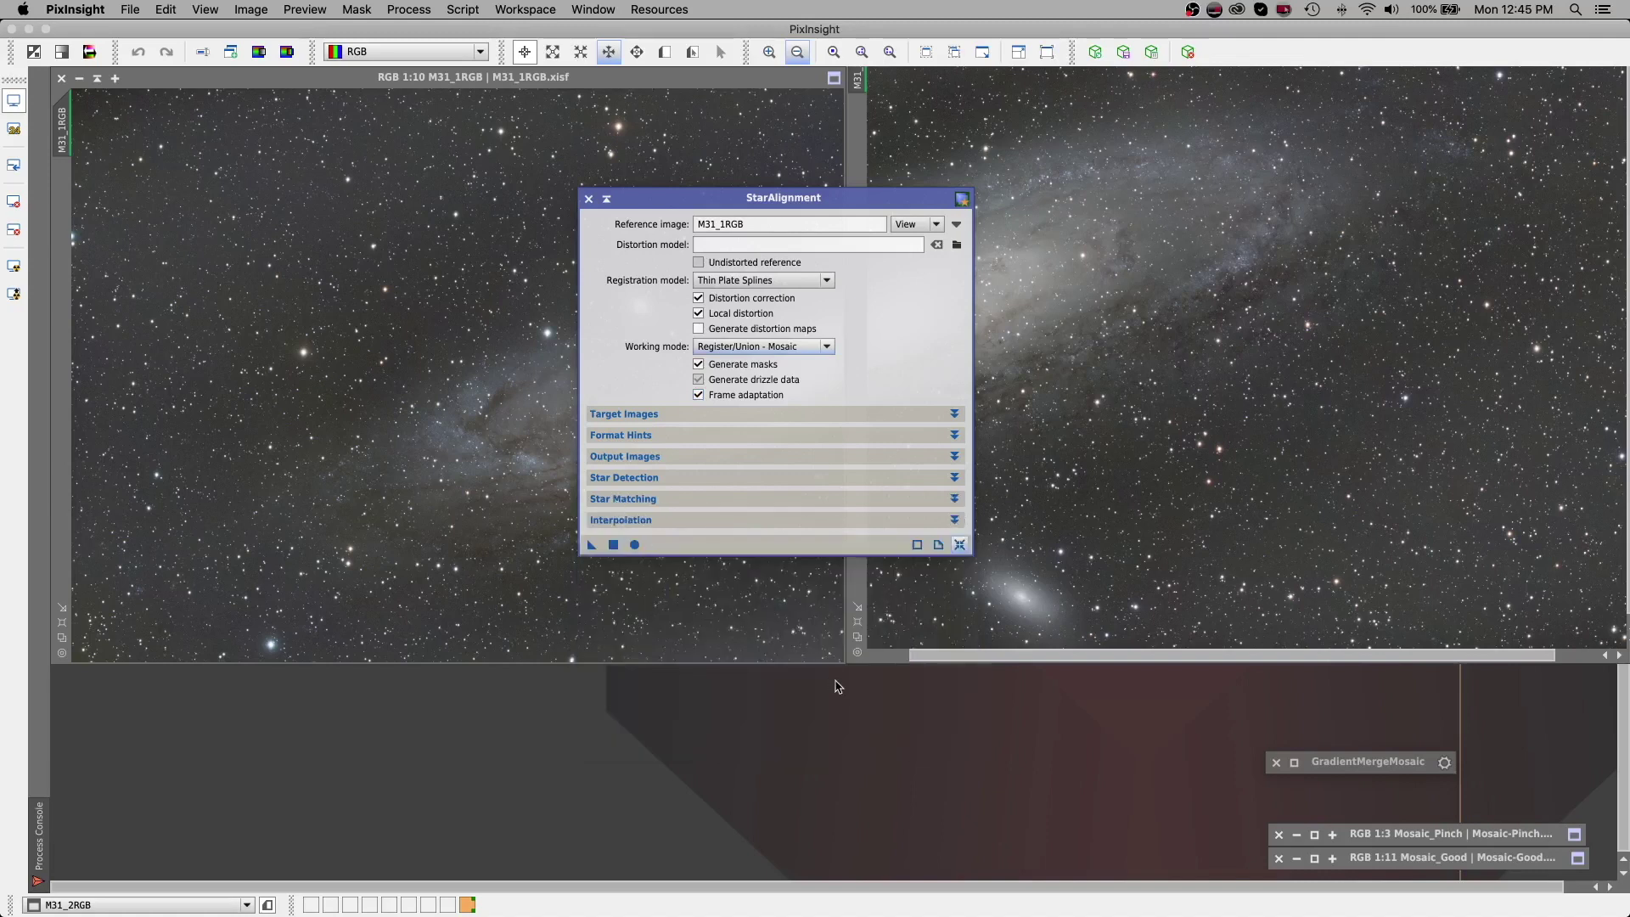
click(613, 545)
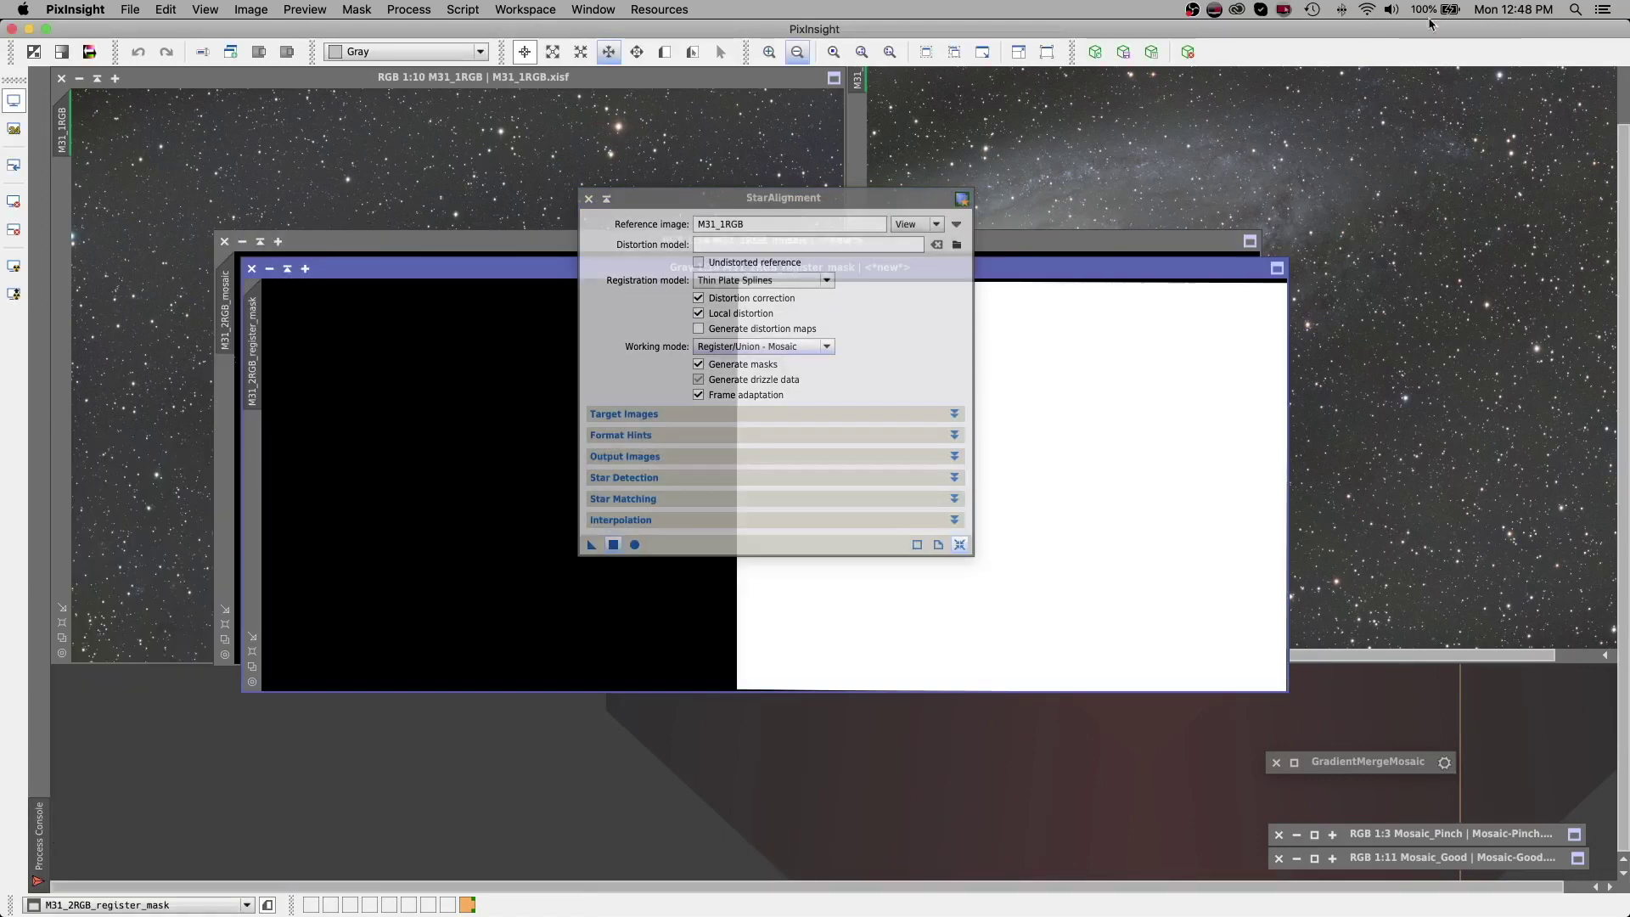
Iconize the StarAlignment dialog, then examine the M31_2RGB_register_mask image enlarged and iconize it too
click(607, 200)
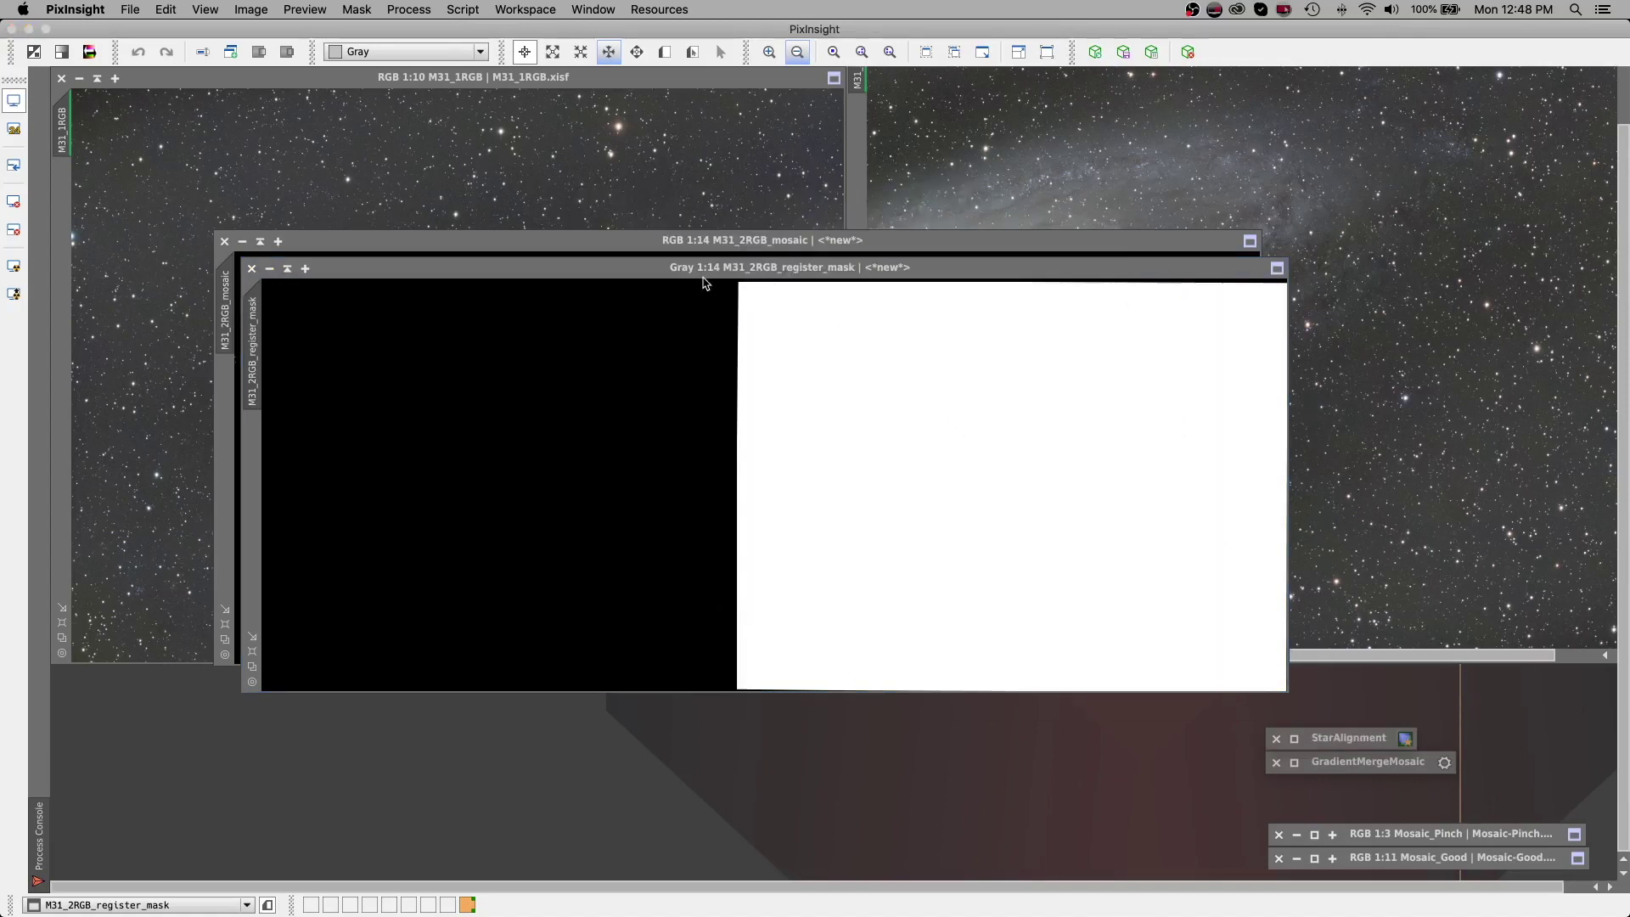
drag(712, 272, 705, 279)
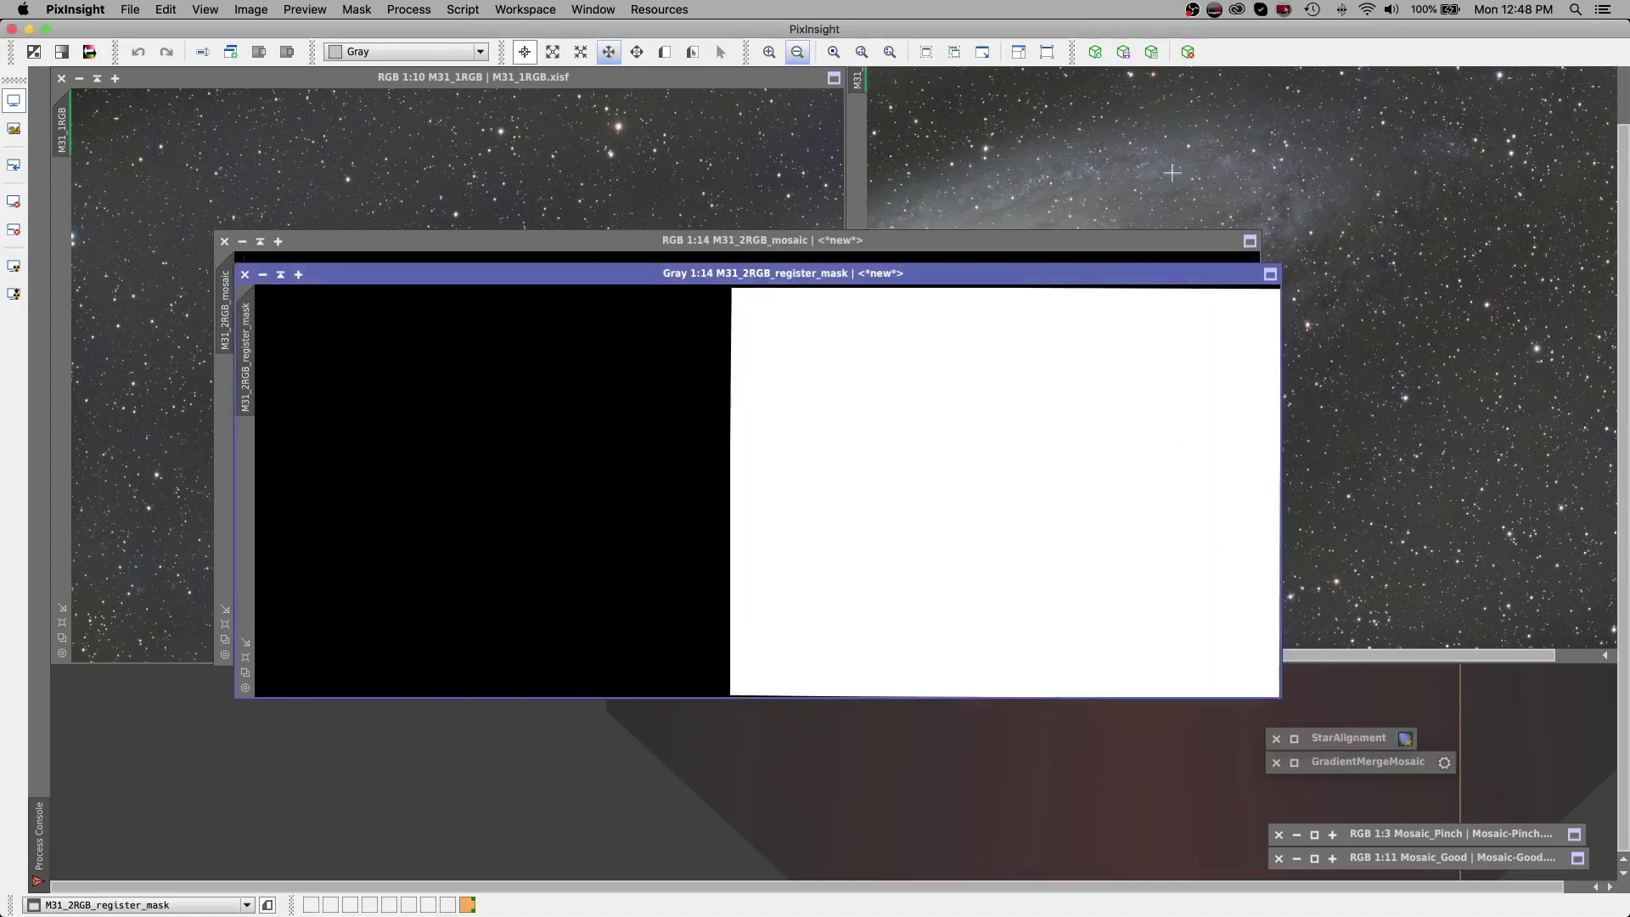
click(926, 52)
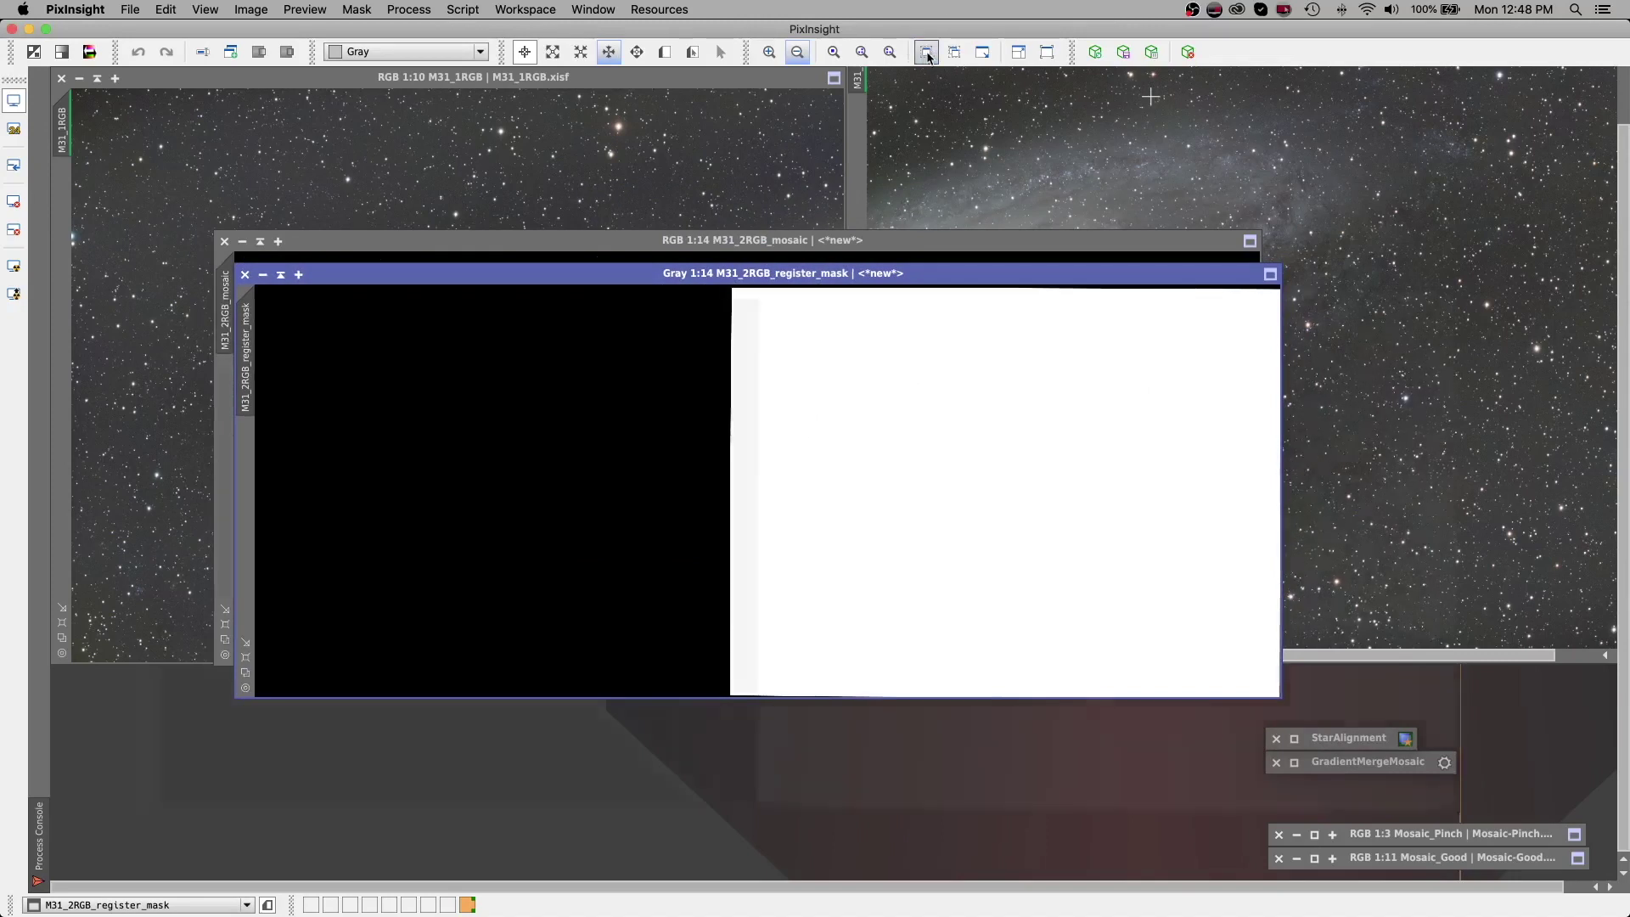
drag(997, 264, 965, 119)
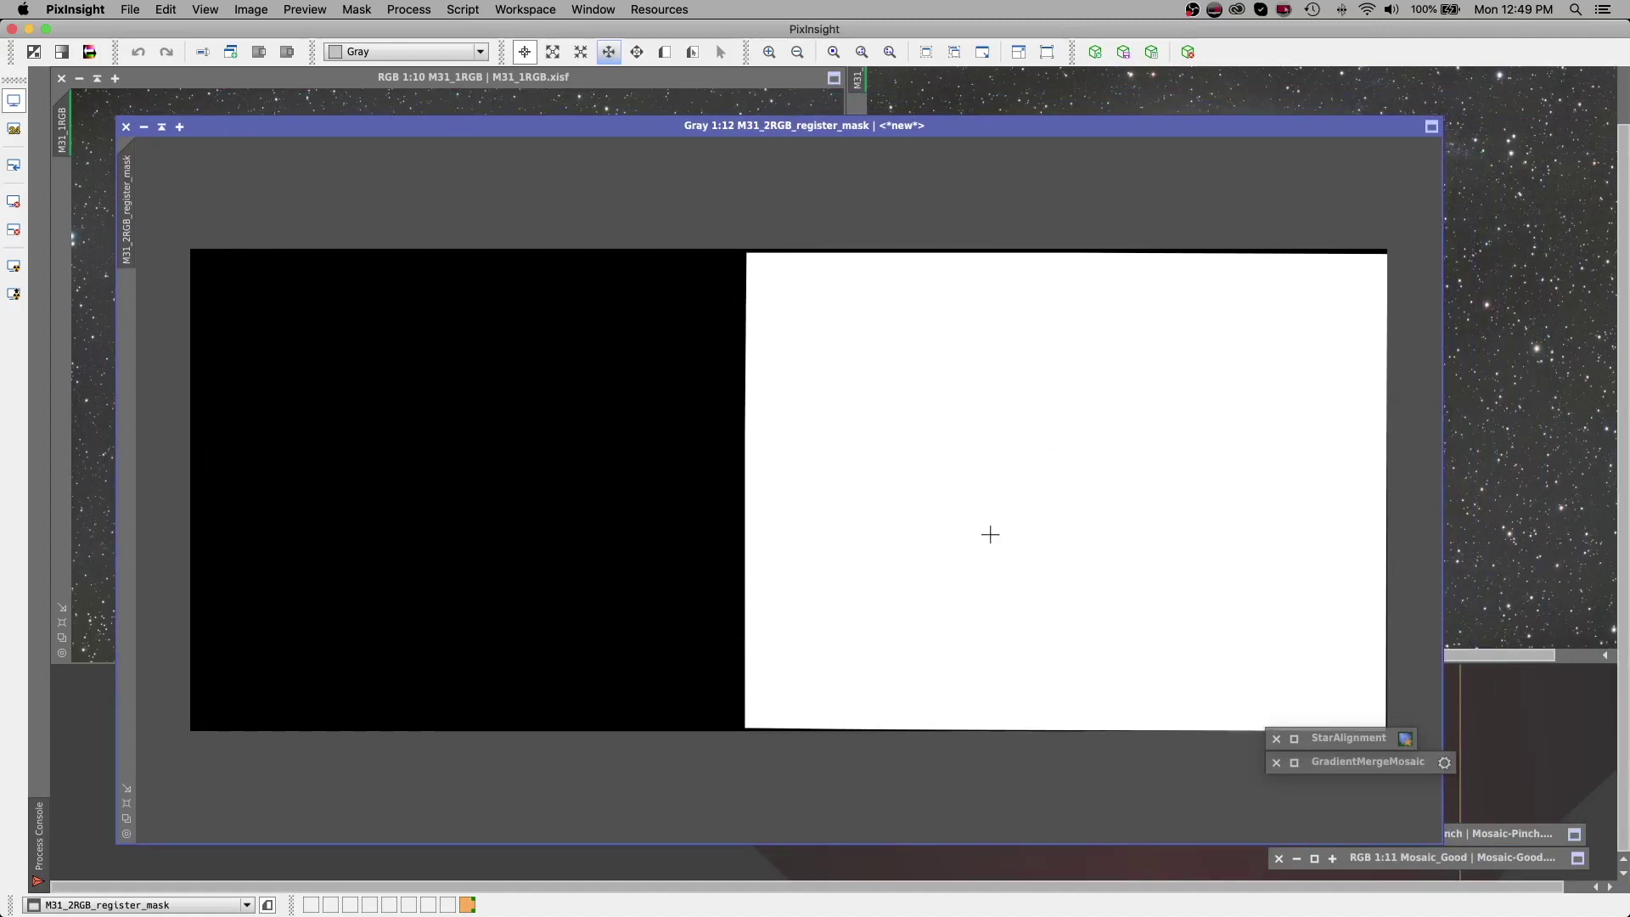
click(162, 128)
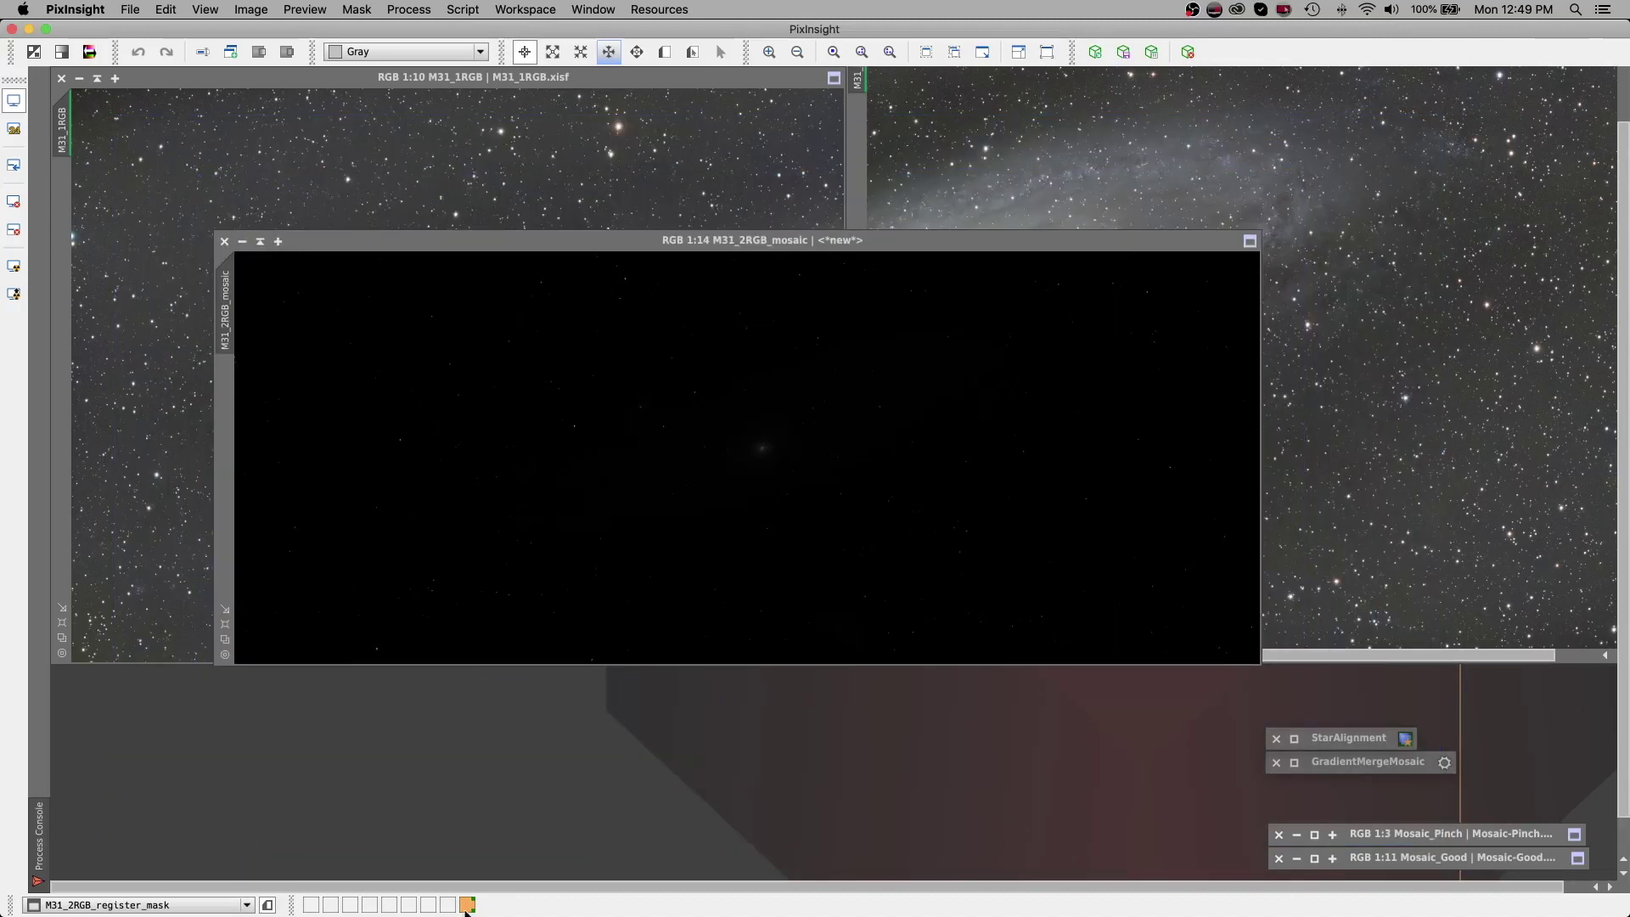
Apply an automatic screen stretch to the M31_2RGB_mosaic image and fit its view to a larger window
click(490, 245)
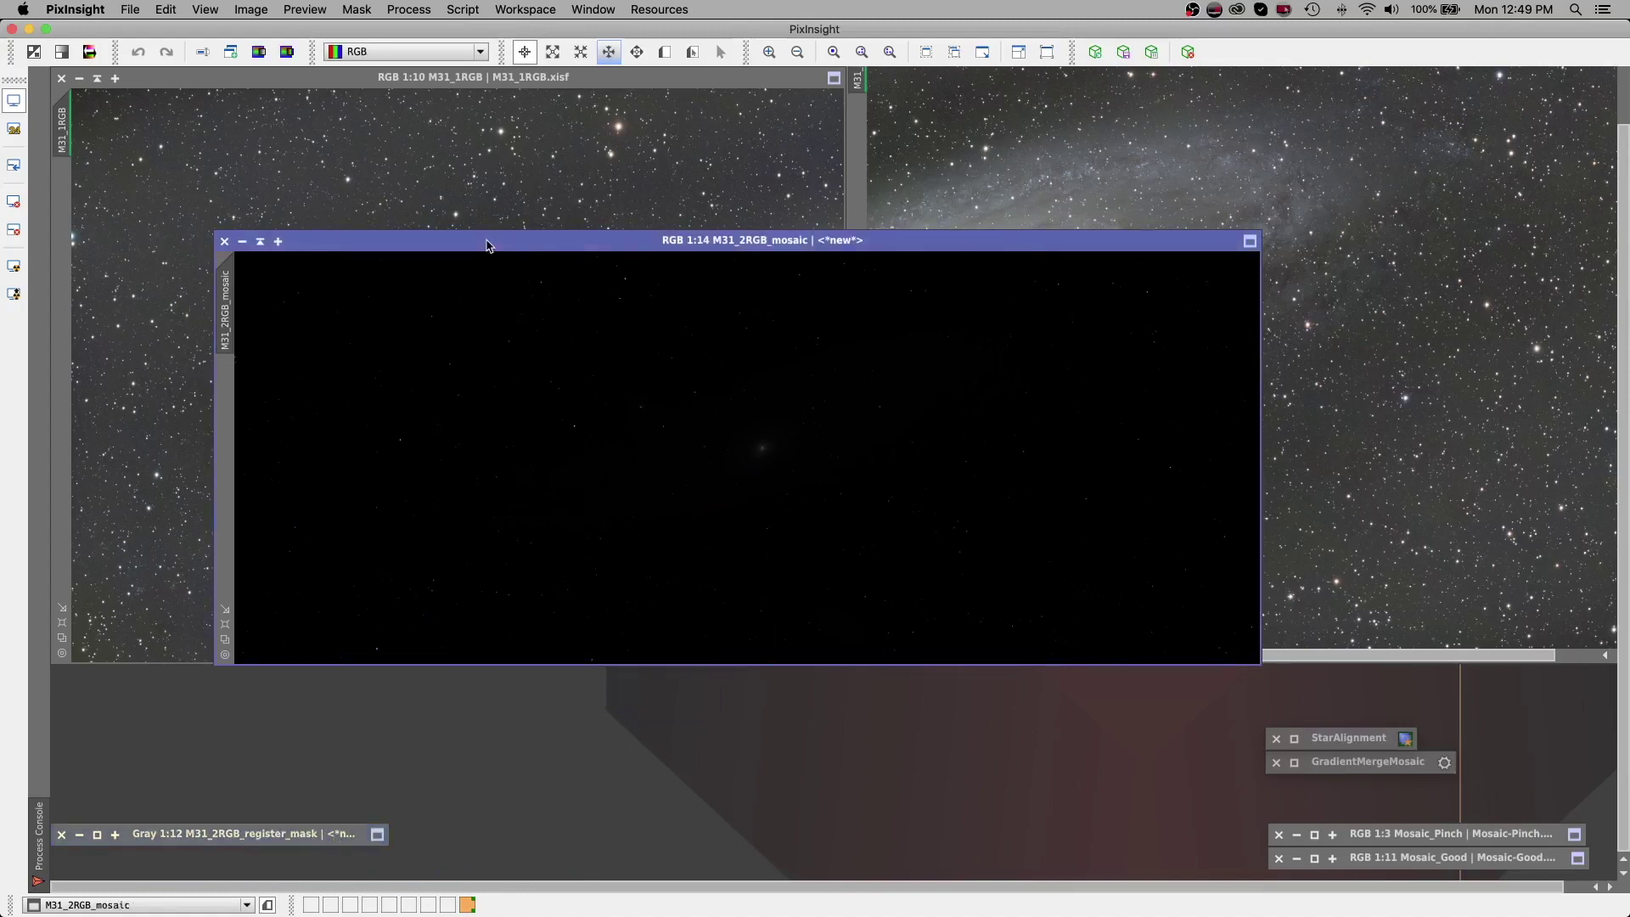
click(14, 268)
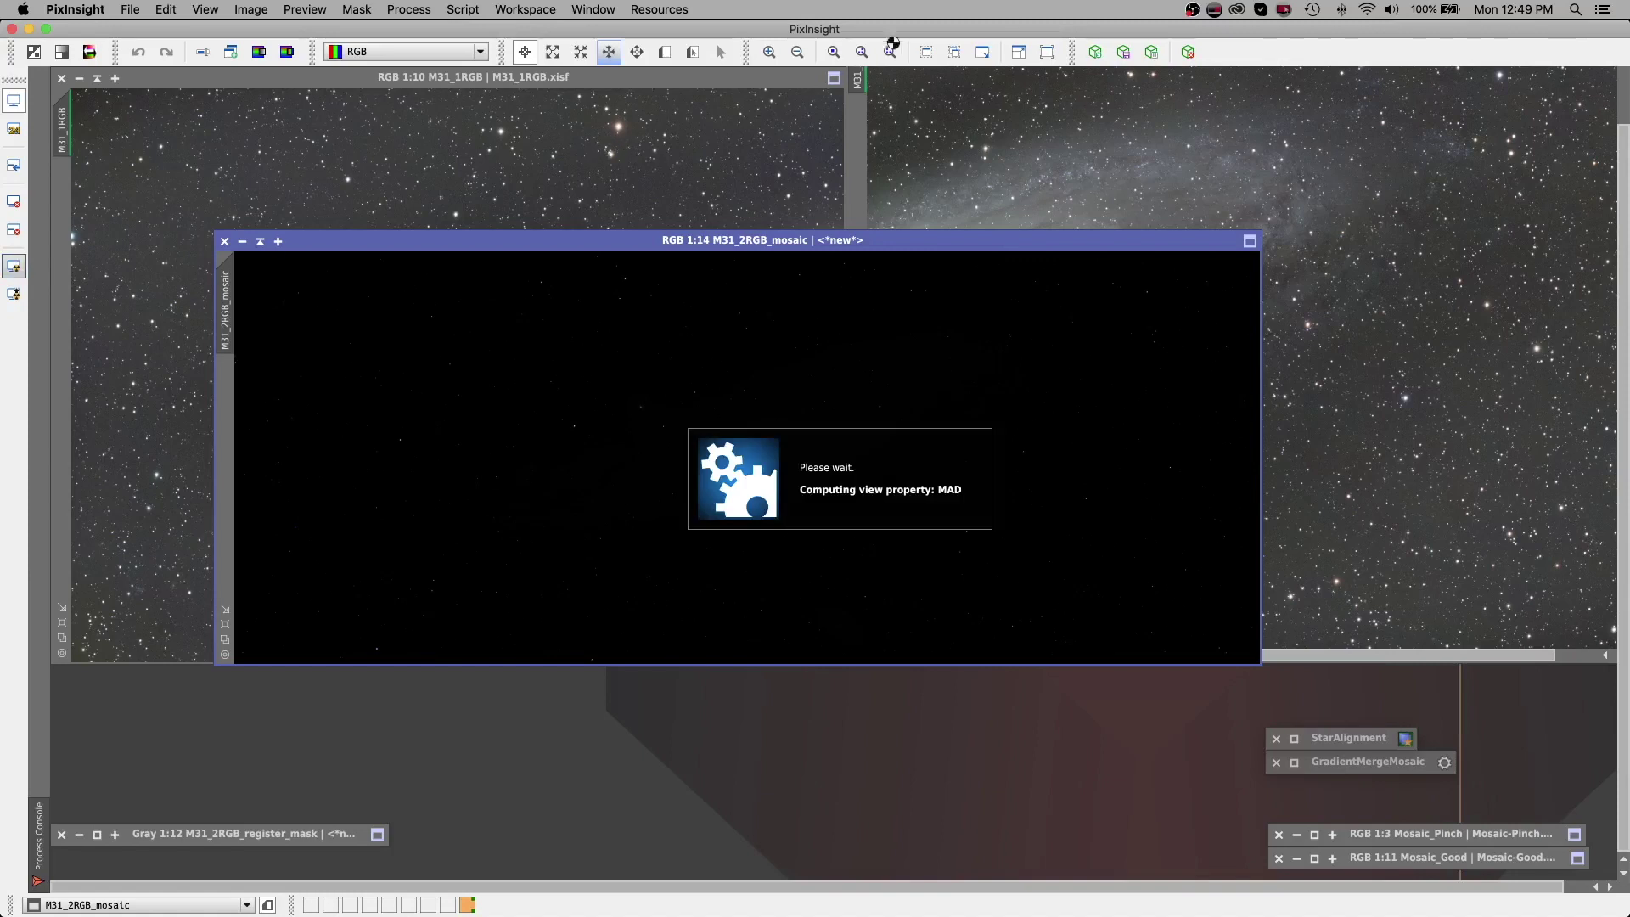
click(927, 52)
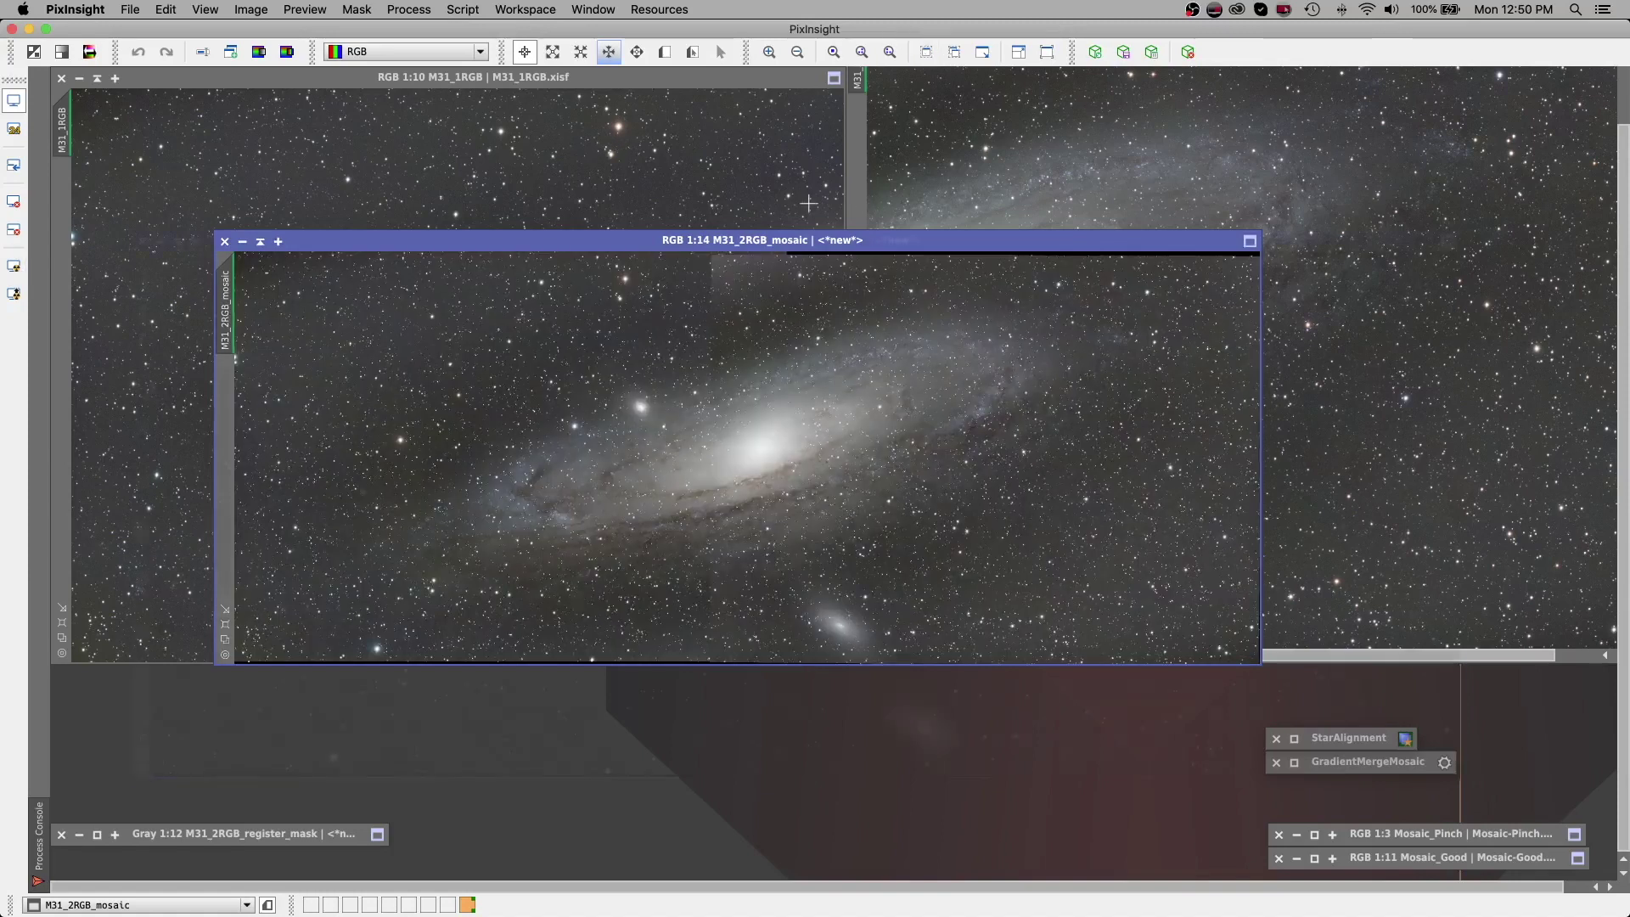
drag(811, 231, 802, 87)
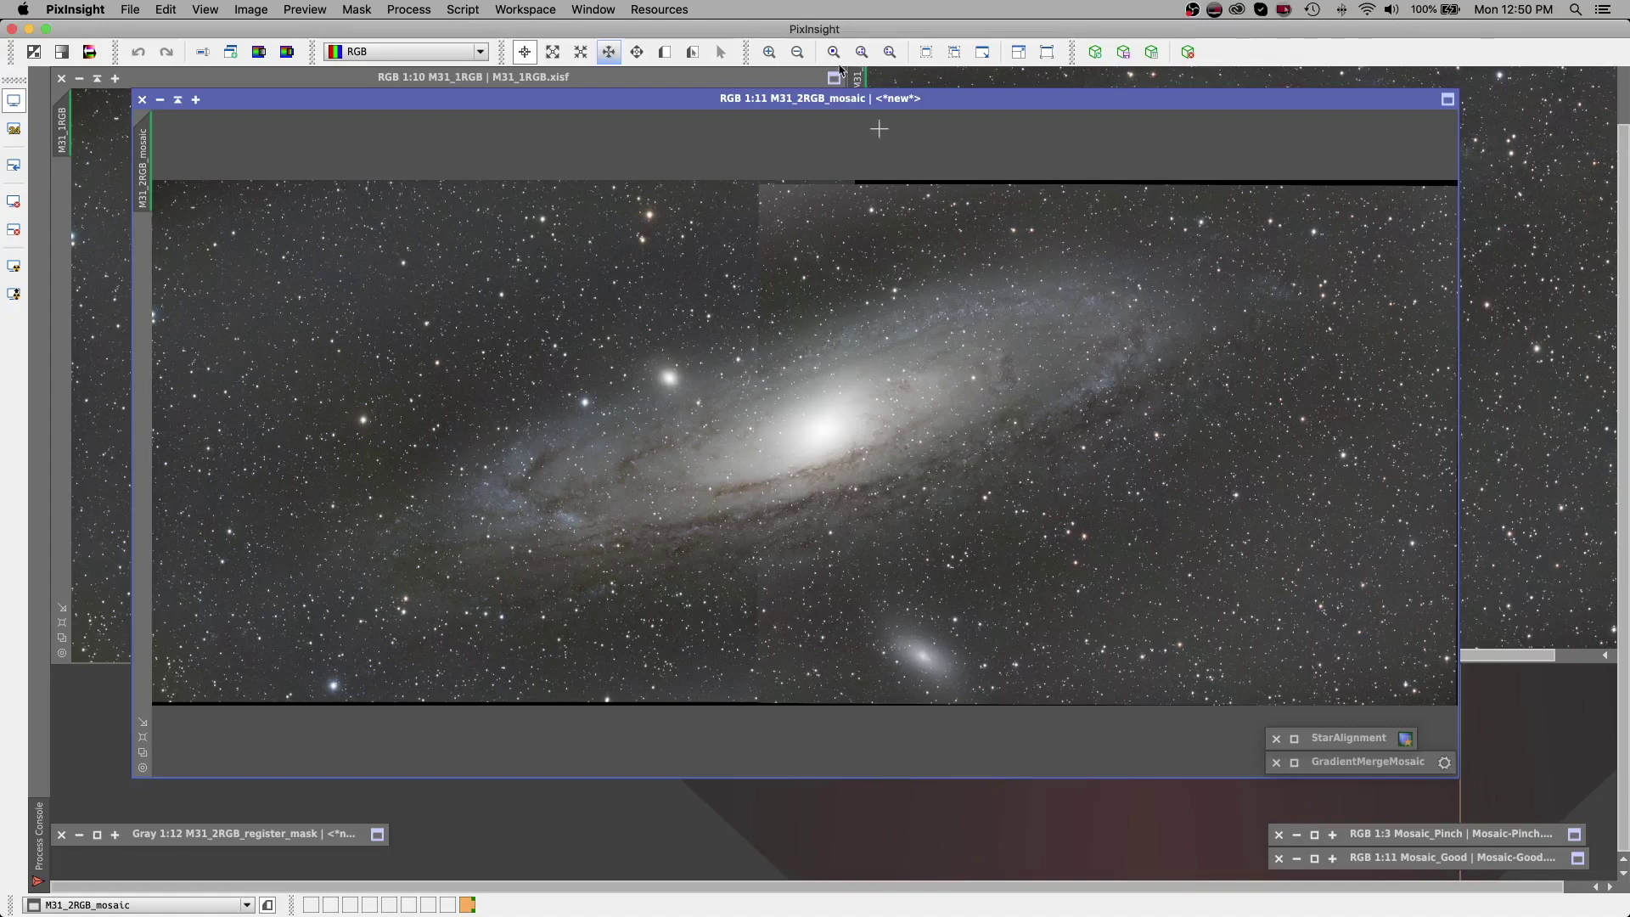
Examine the mosaic's seam at 1:9 zoom and park the mosaic as an icon above the register mask icon
click(770, 53)
click(770, 54)
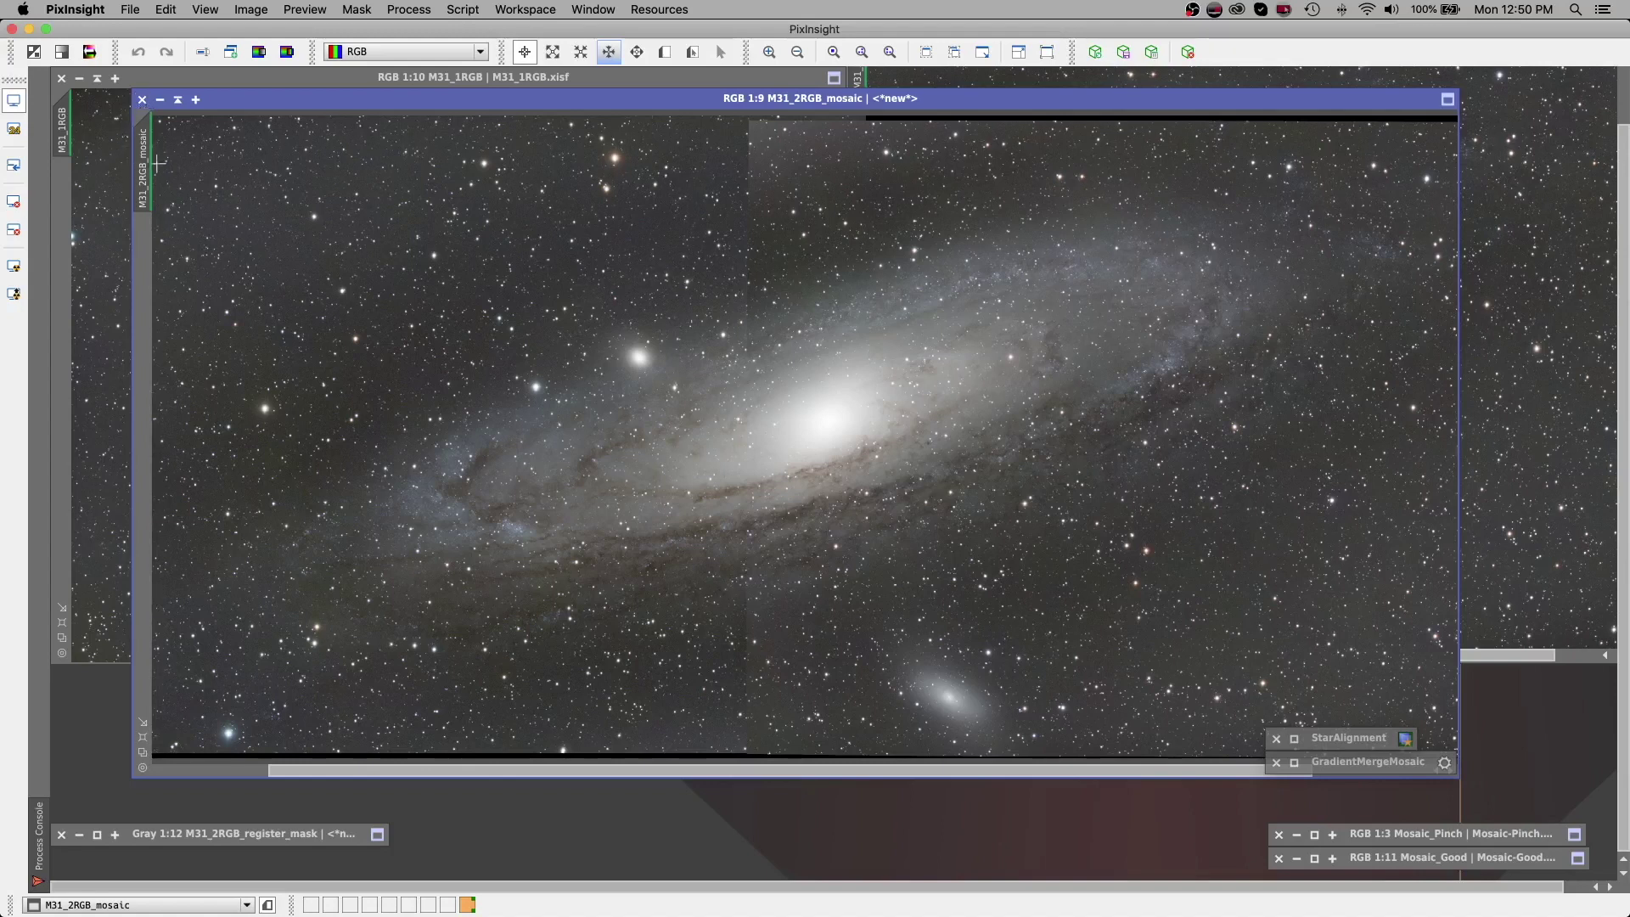
click(178, 101)
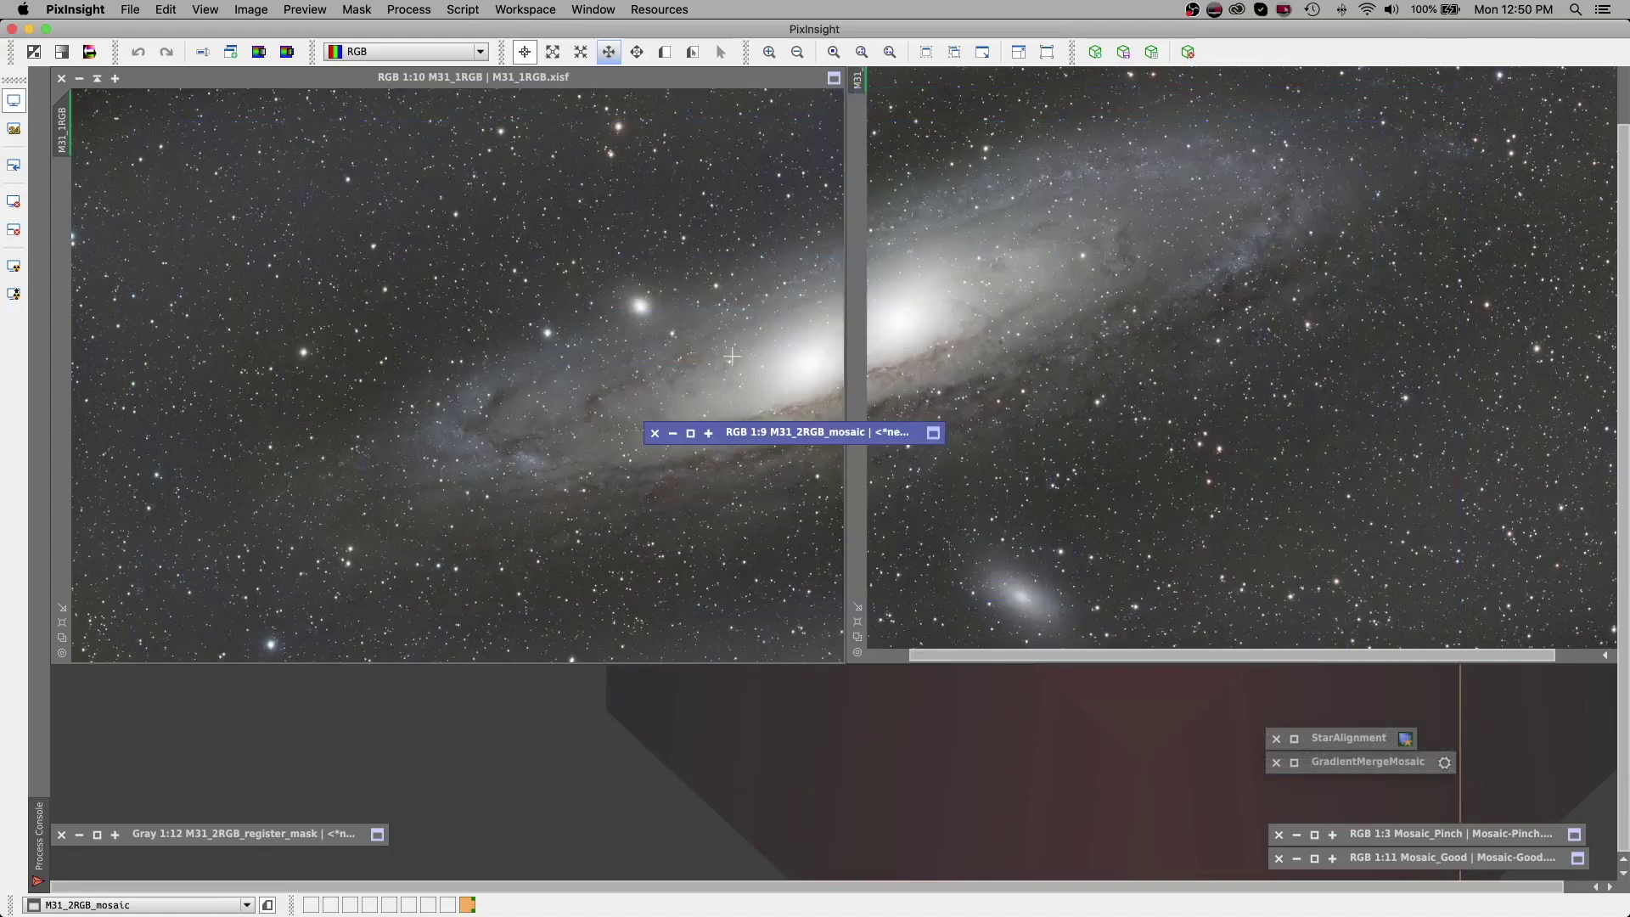
drag(847, 435, 253, 731)
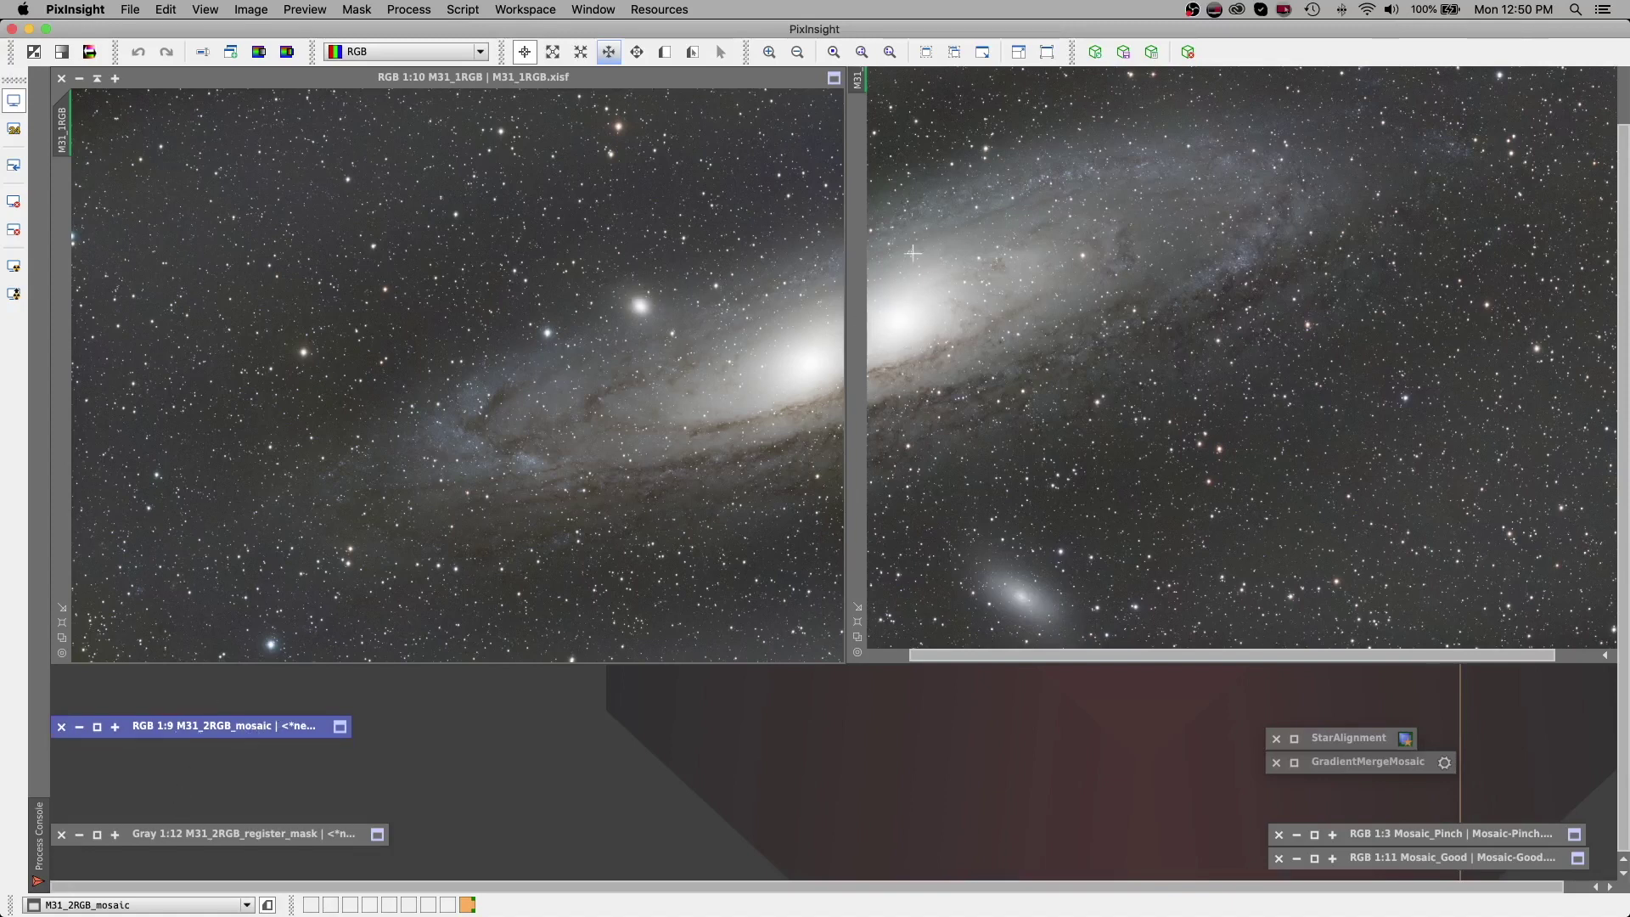
Reset the StarAlignment process to its defaults and choose M31_2RGB_mosaic as the reference image
click(1295, 738)
click(1295, 738)
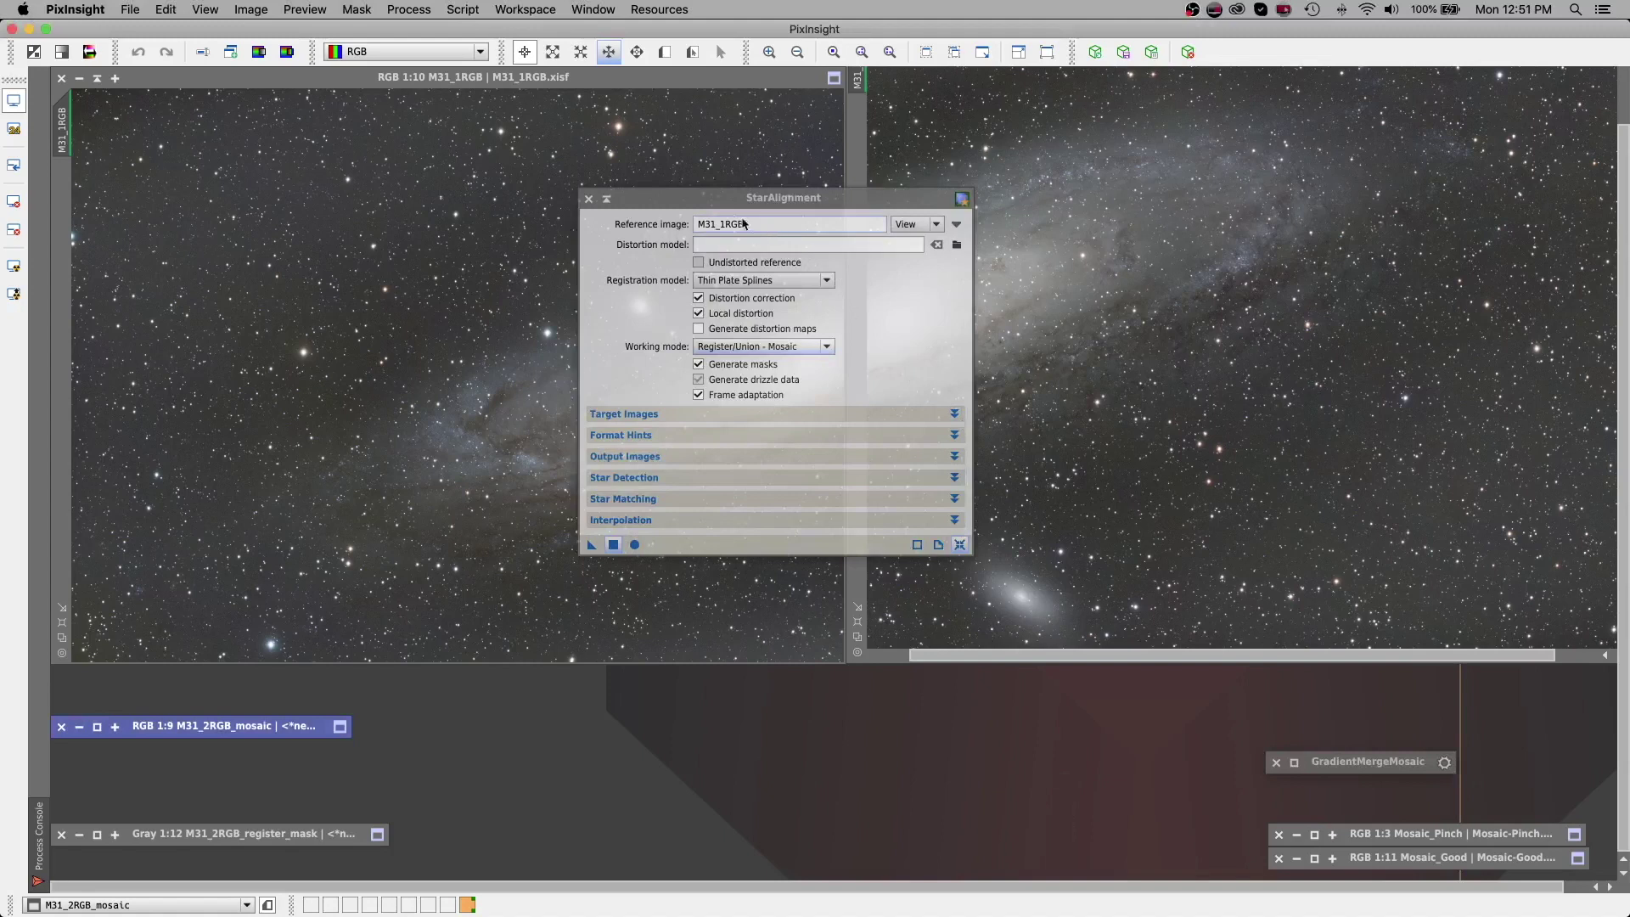
click(958, 546)
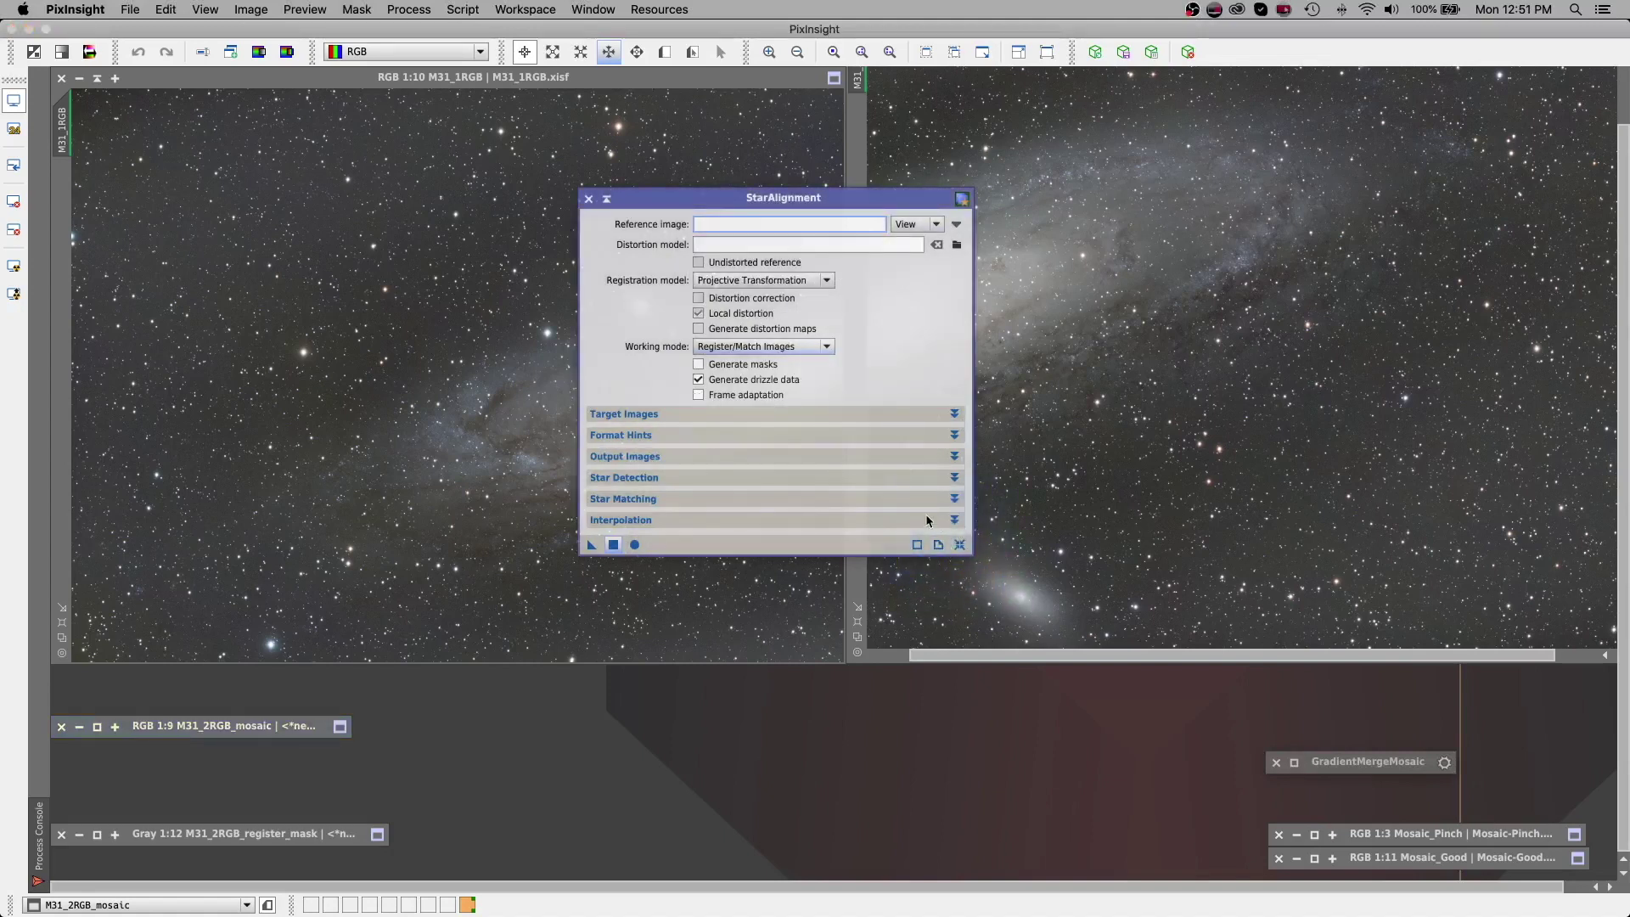
click(955, 225)
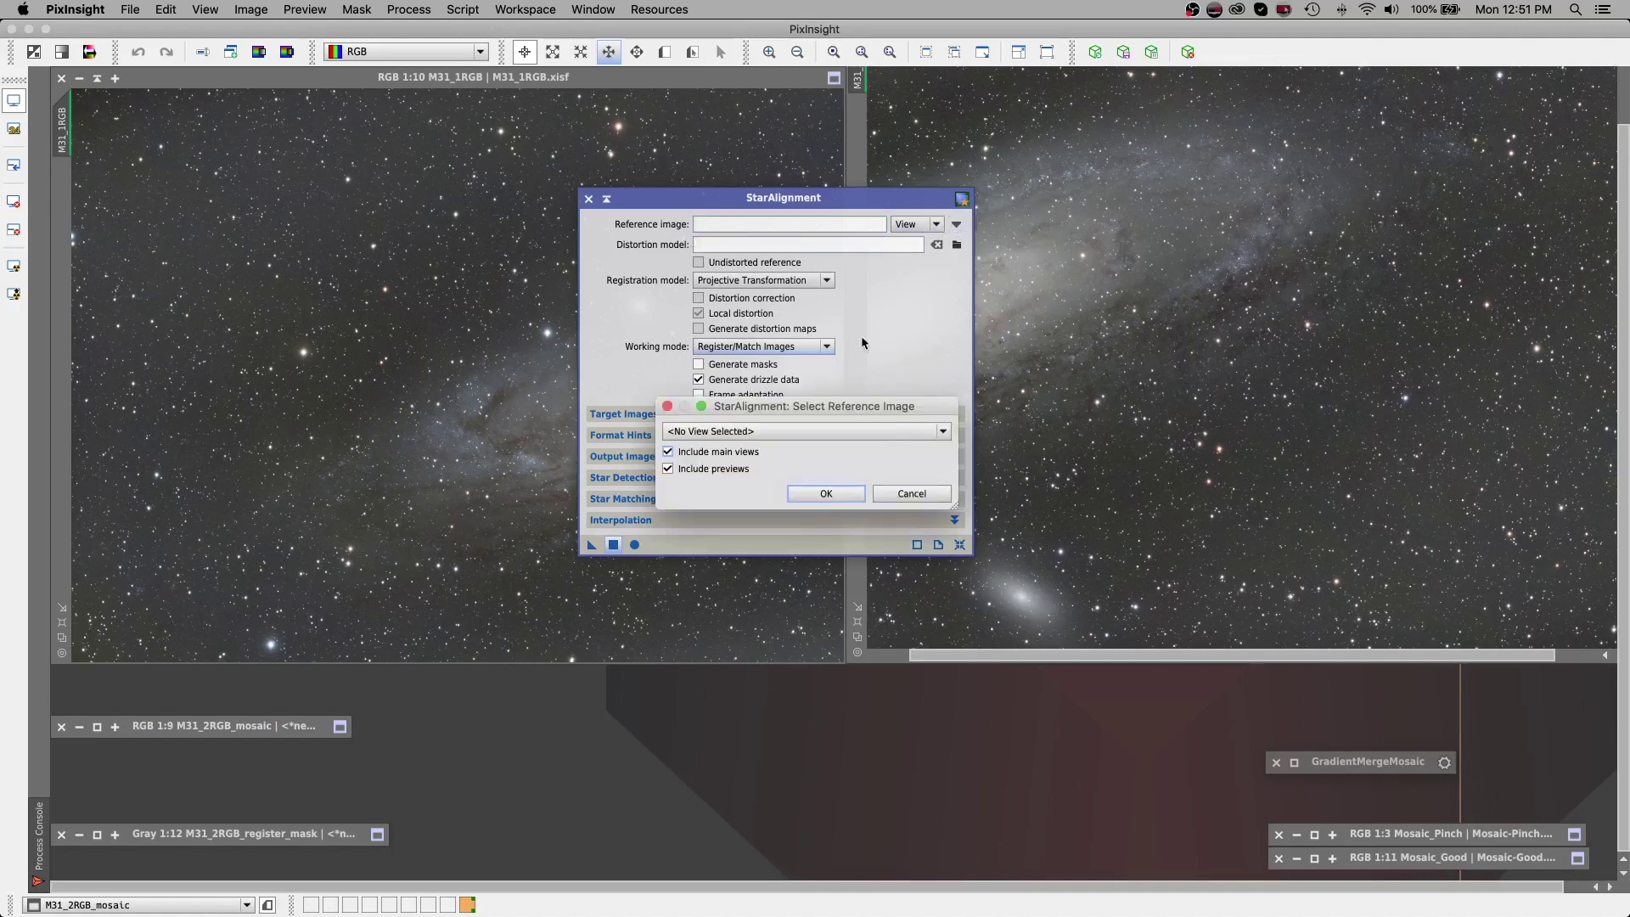
click(769, 432)
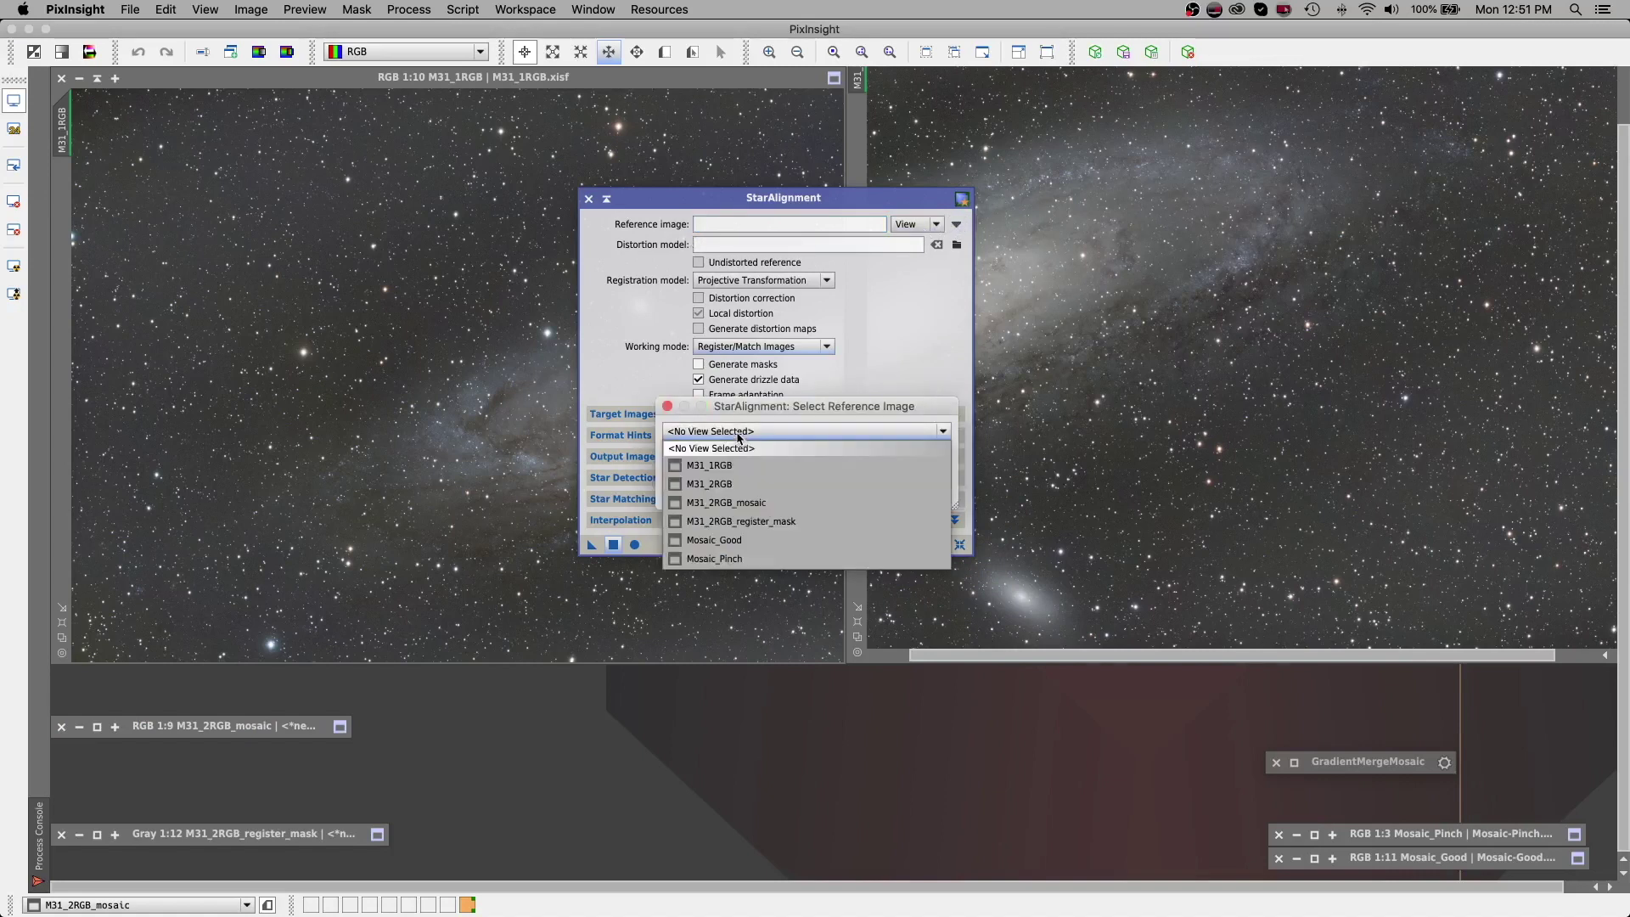
click(751, 501)
click(790, 497)
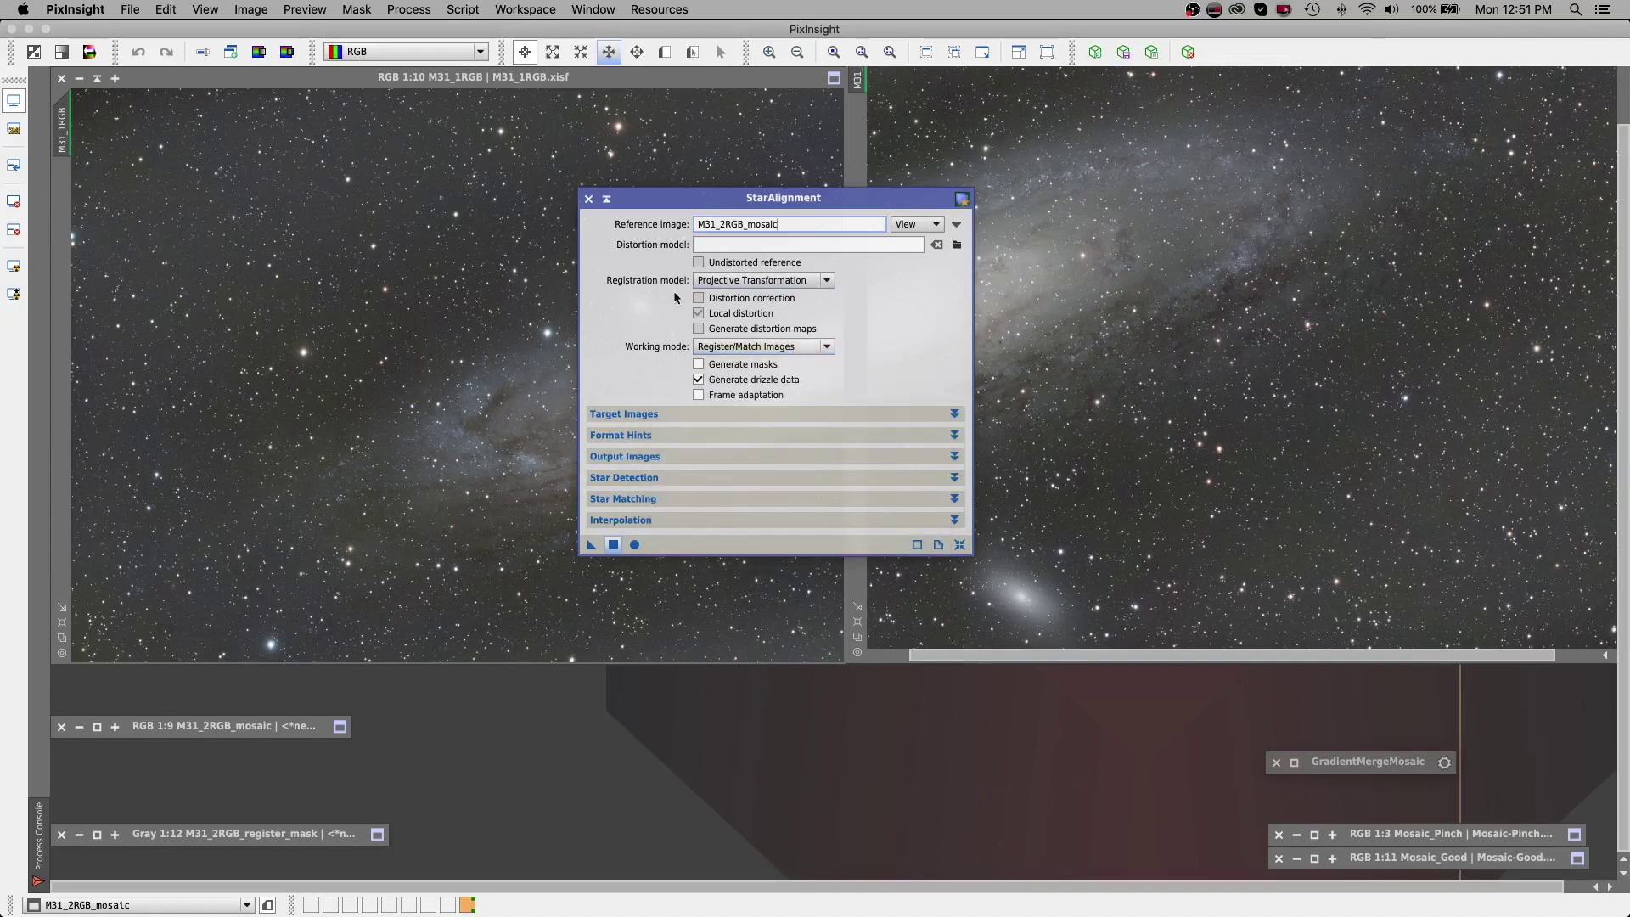
Set the registration model to Thin Plate Splines with distortion correction, and enable mask generation and frame adaptation
click(752, 280)
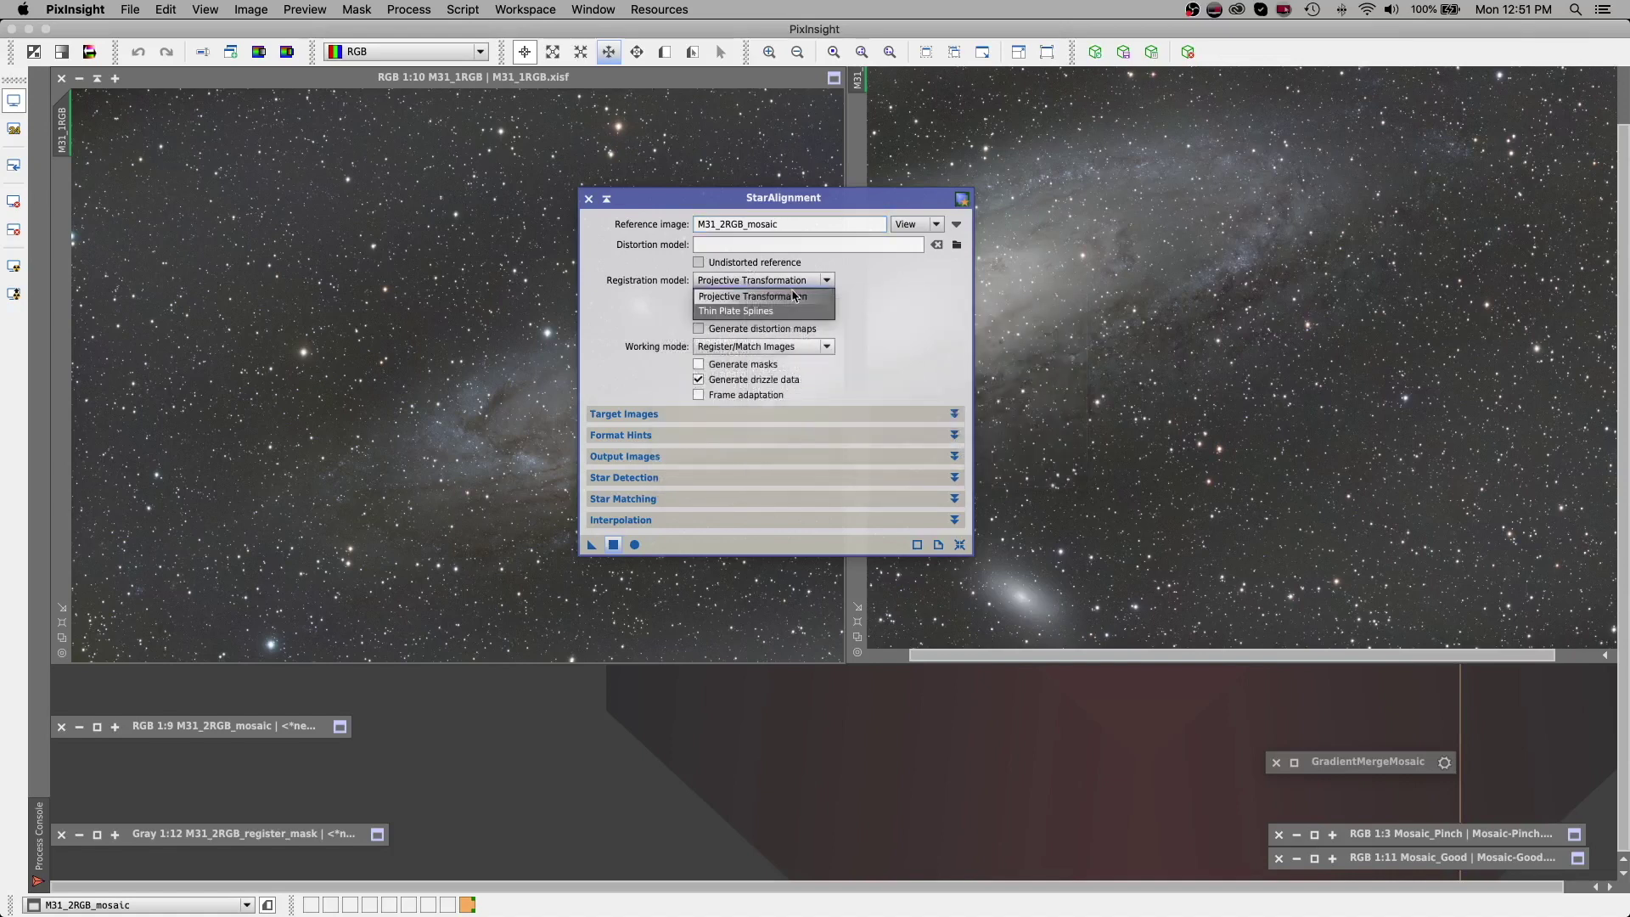
click(731, 311)
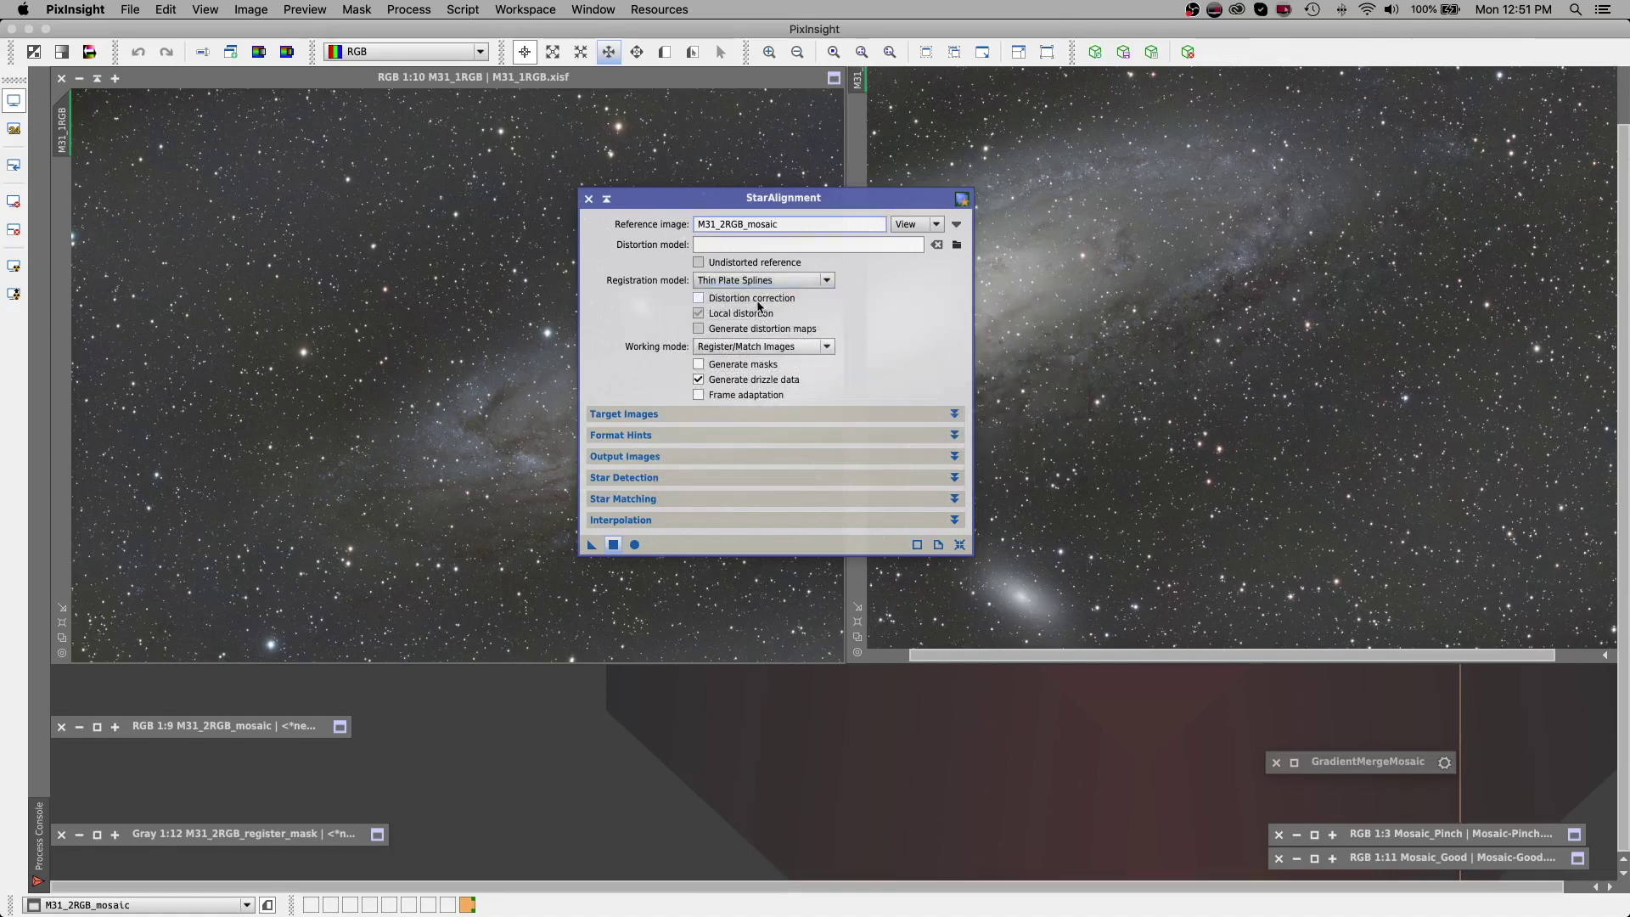
click(759, 305)
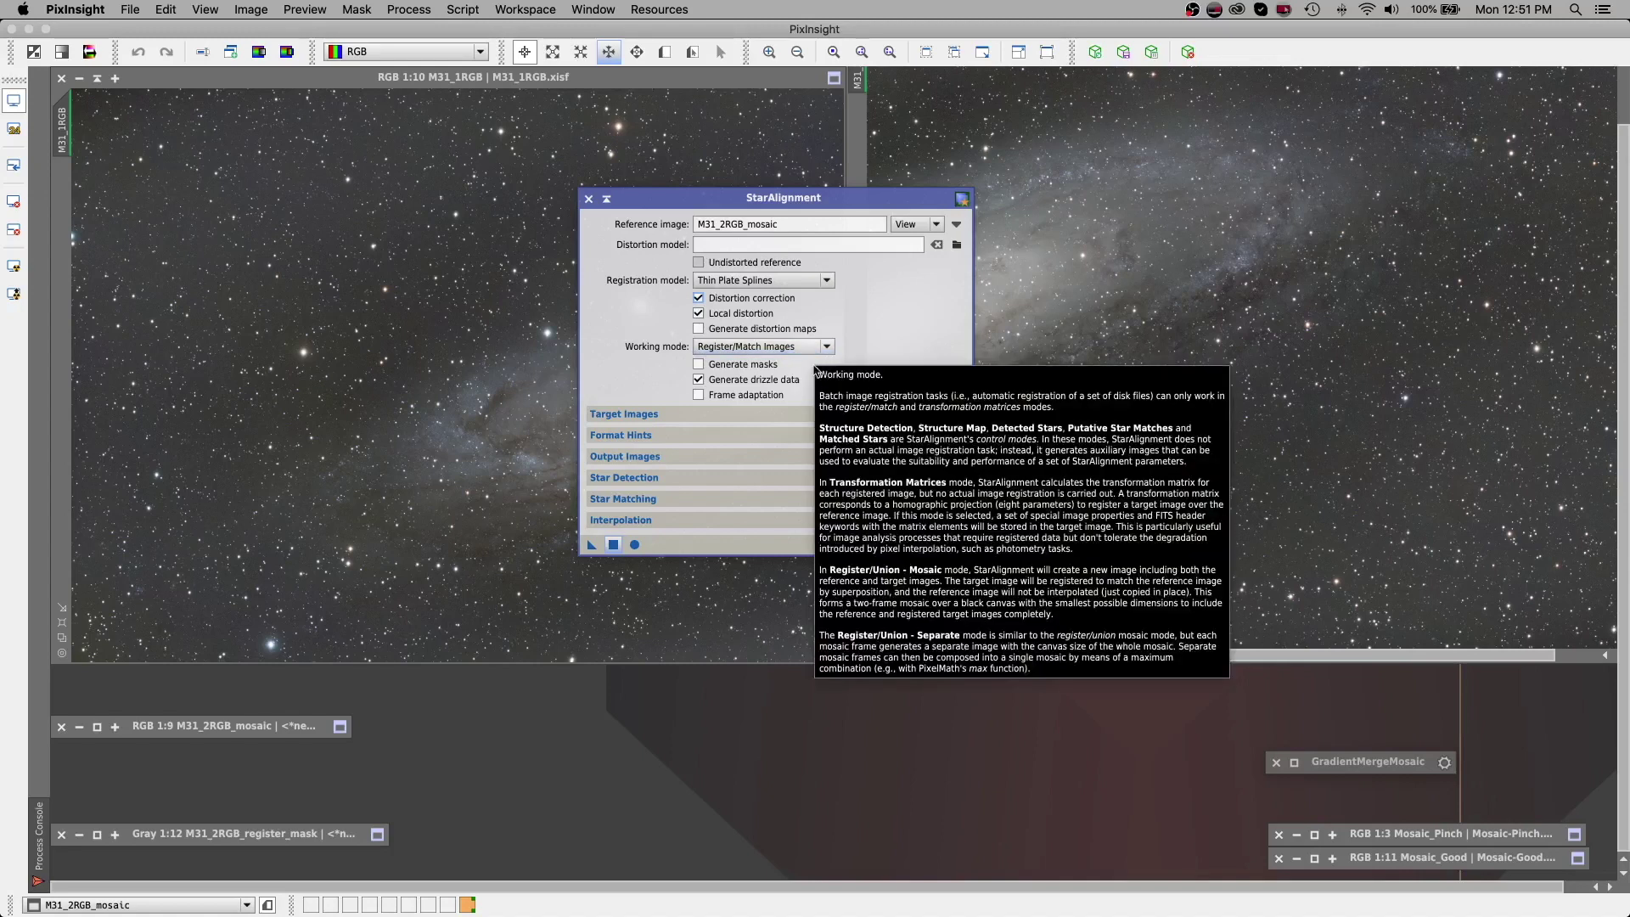
click(735, 367)
click(699, 395)
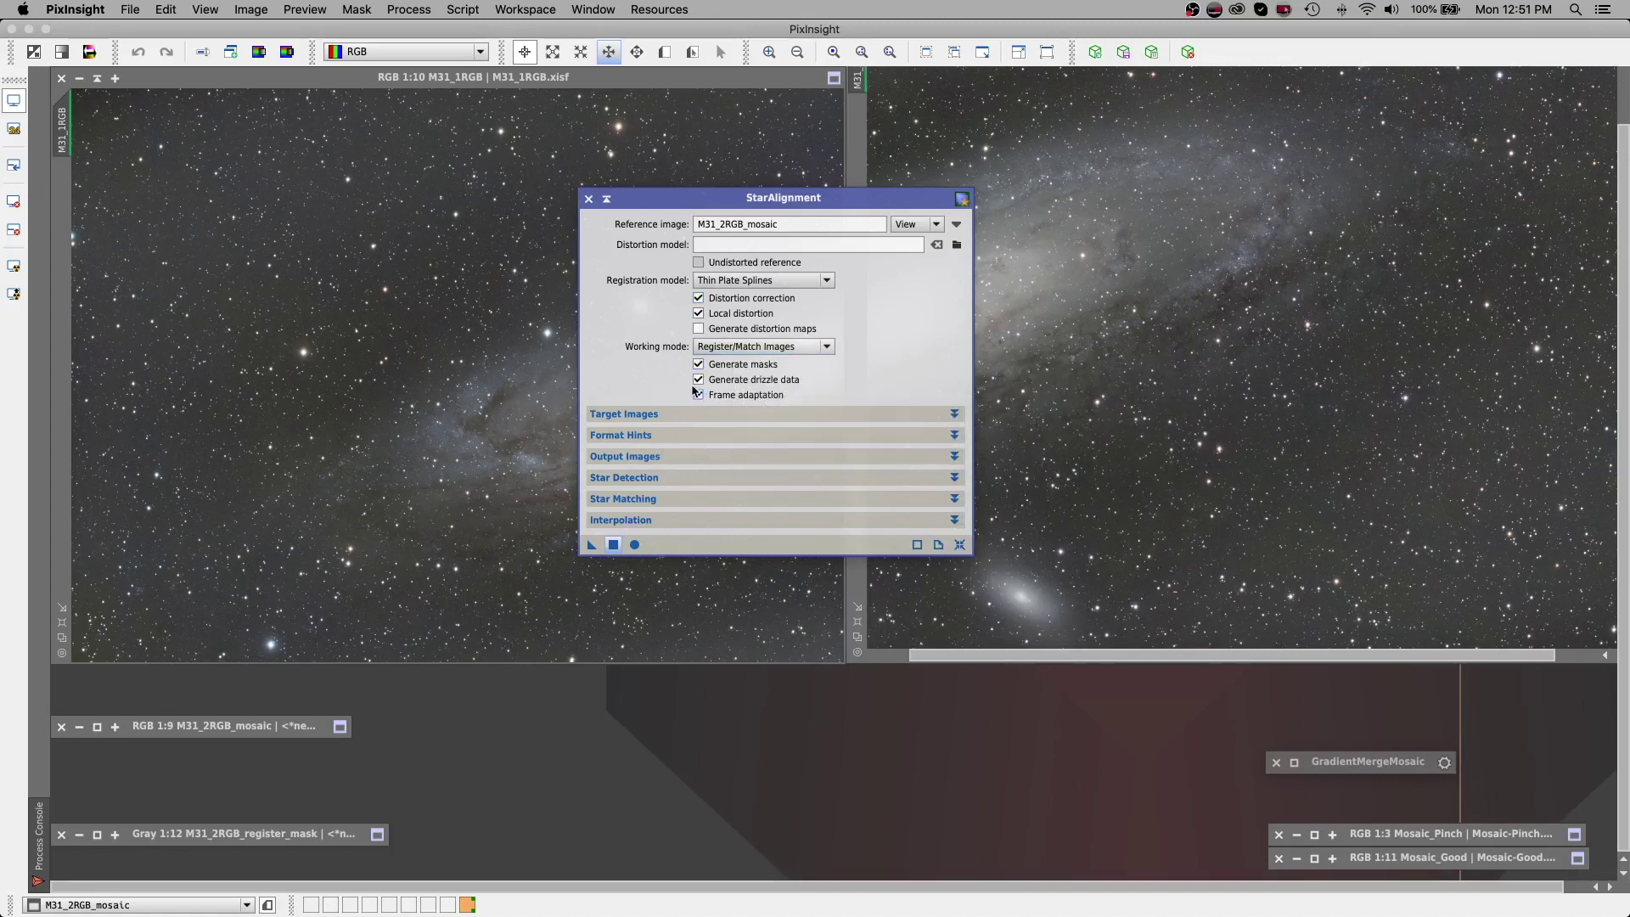
Turn off drizzle data generation in StarAlignment and set the star-matching RANSAC tolerance to 8.00
click(699, 379)
click(693, 501)
drag(812, 520, 1076, 521)
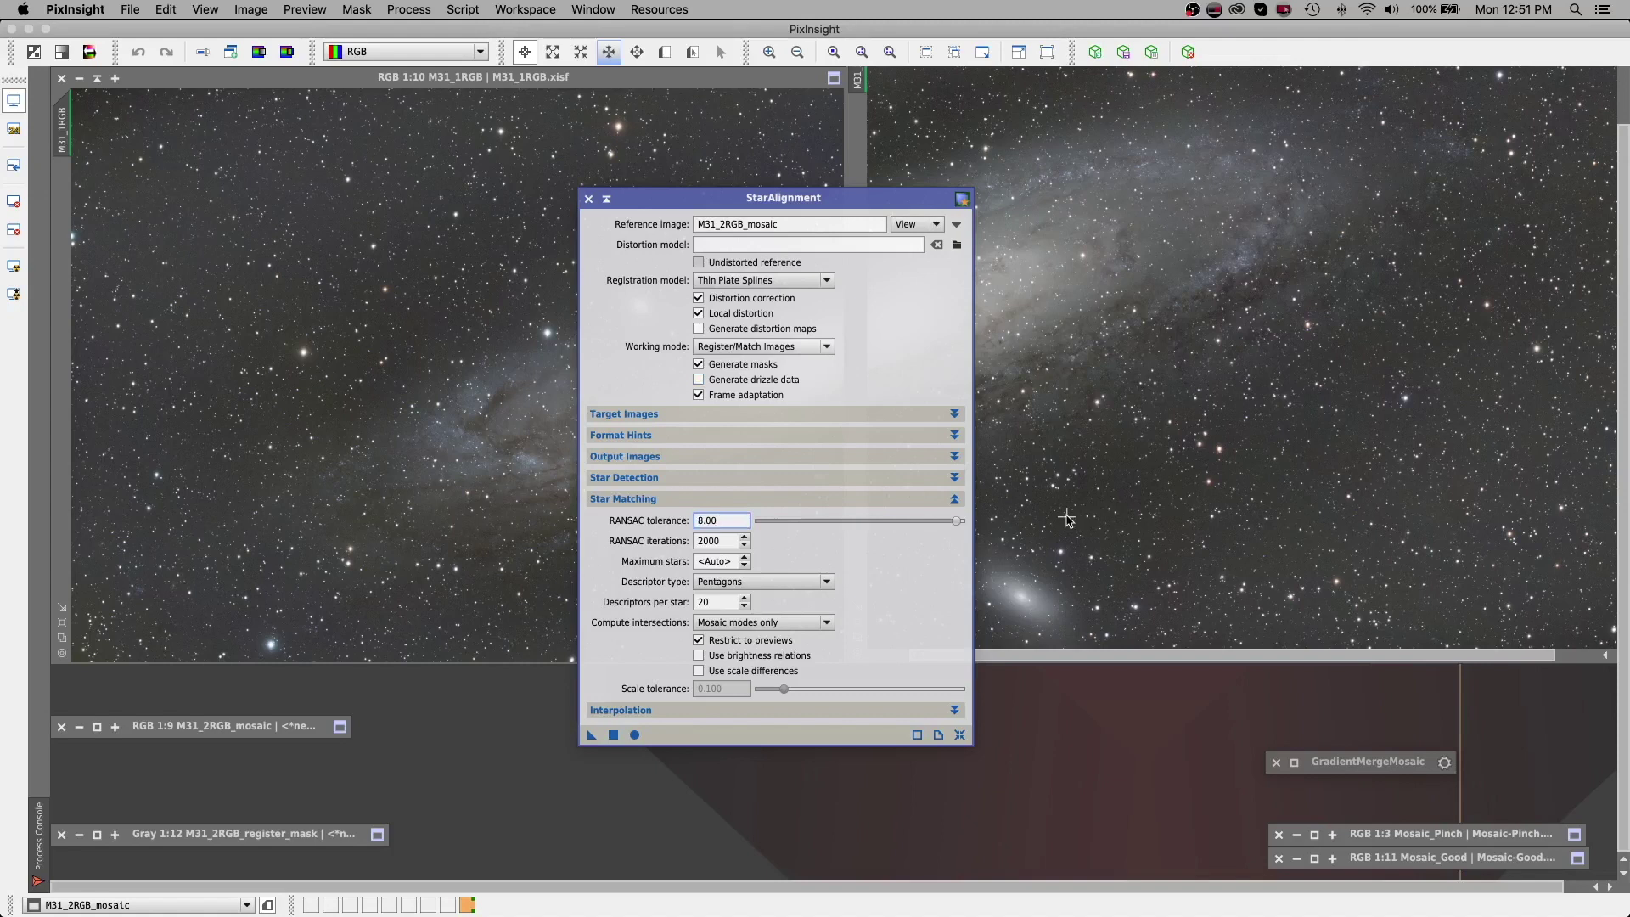
click(609, 181)
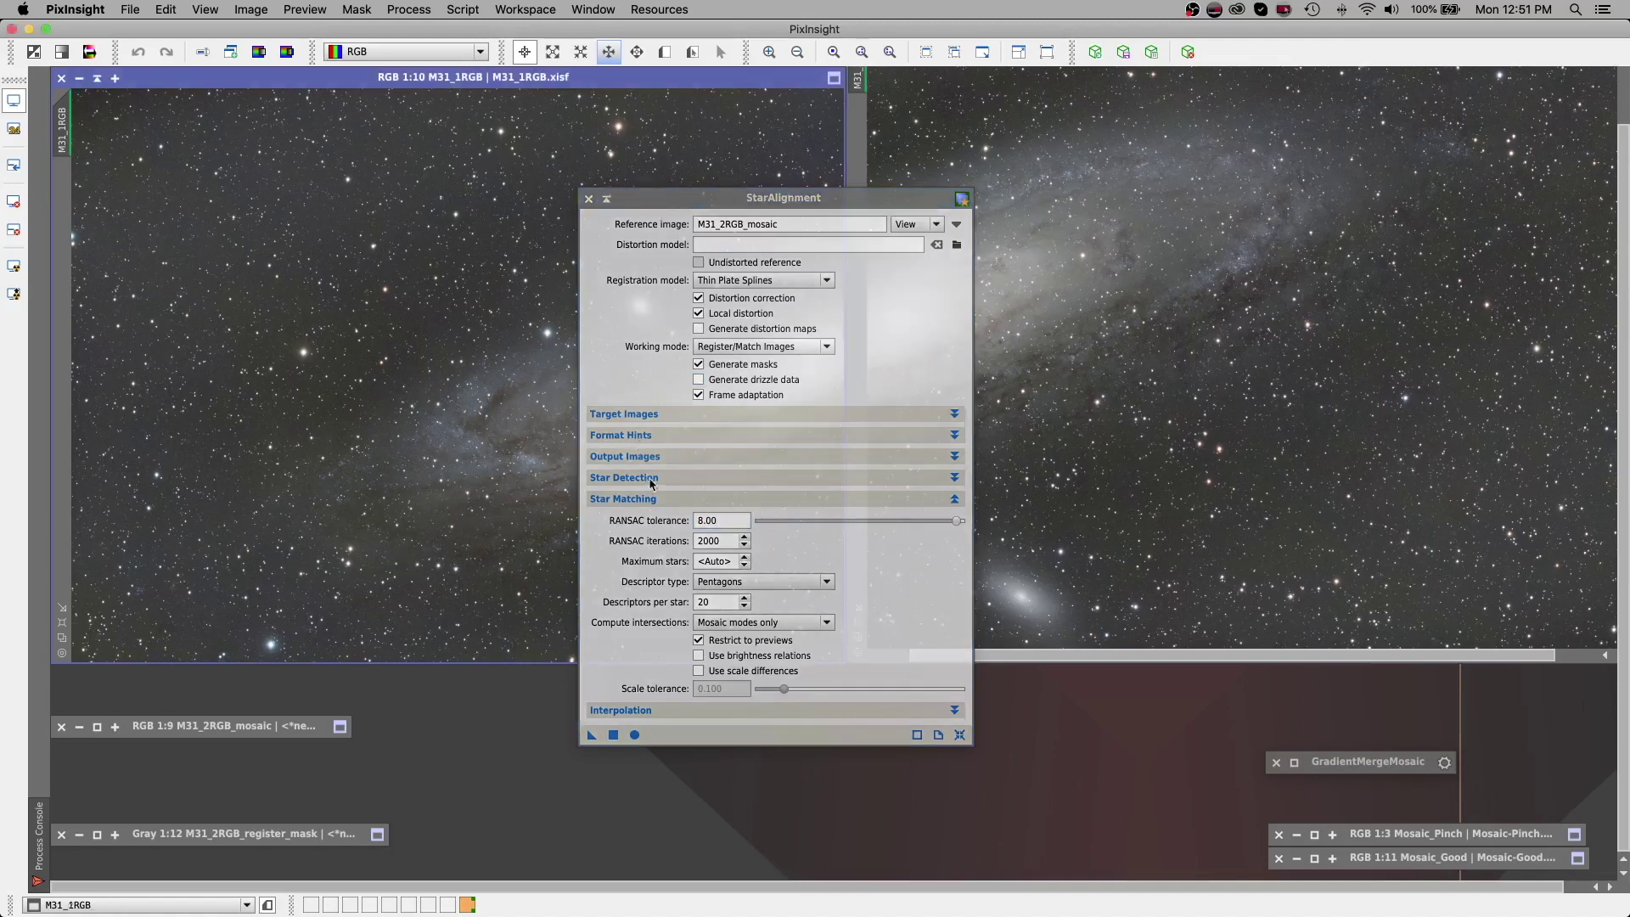
click(651, 503)
Apply StarAlignment to the M31_1RGB image and park its register mask as an icon above the M31_2RGB register mask icon
drag(686, 204, 1020, 88)
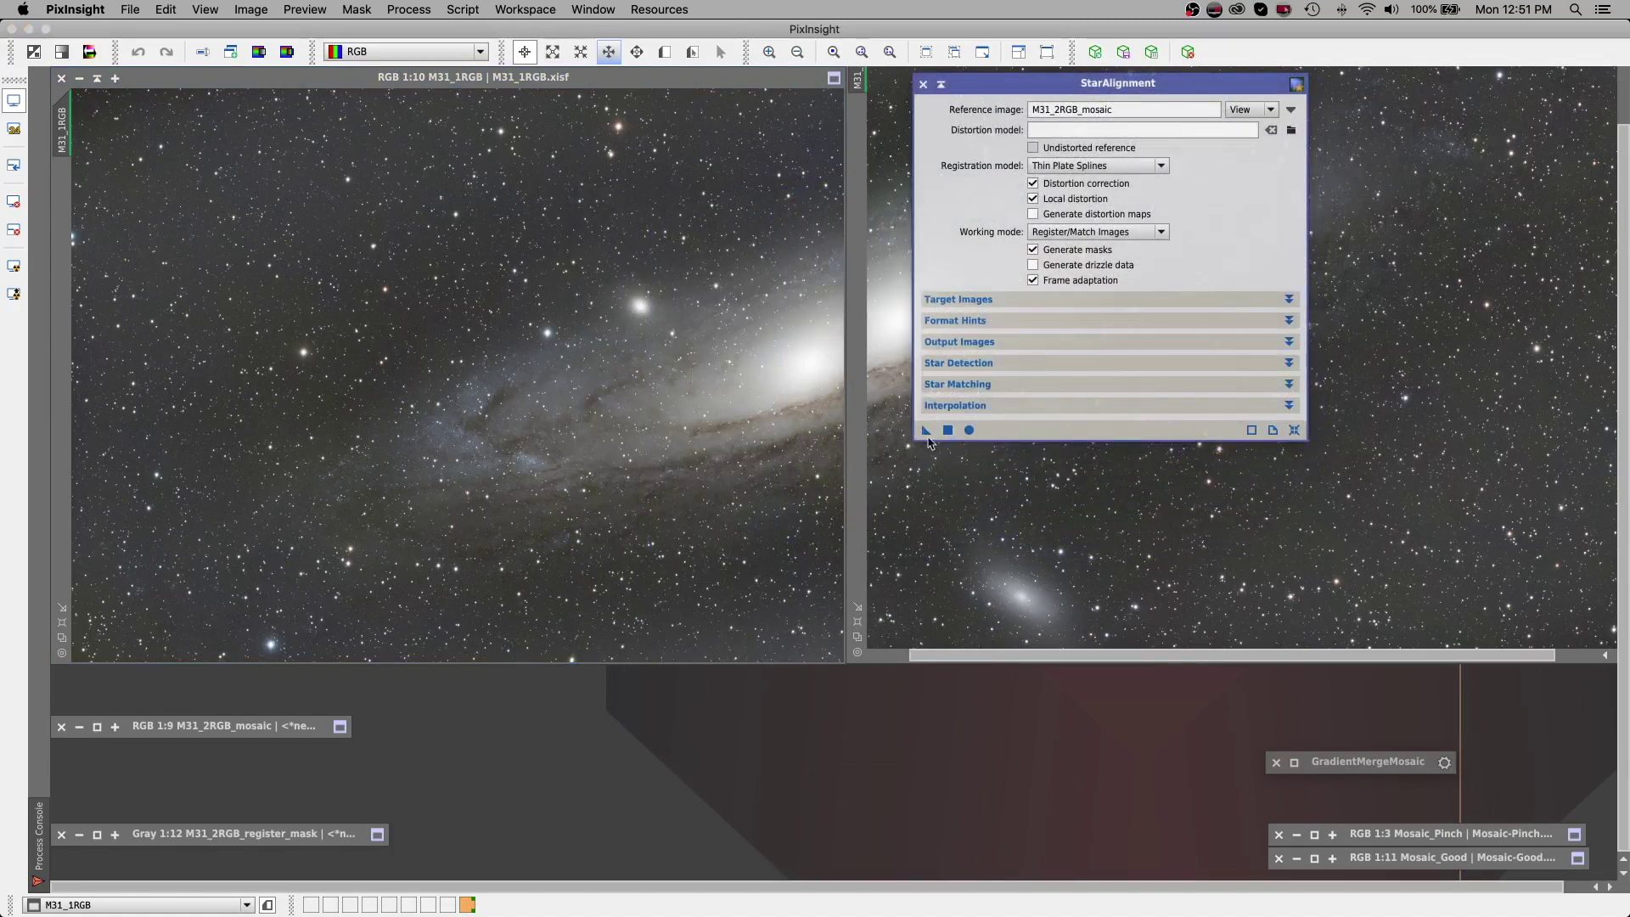
drag(926, 432, 411, 258)
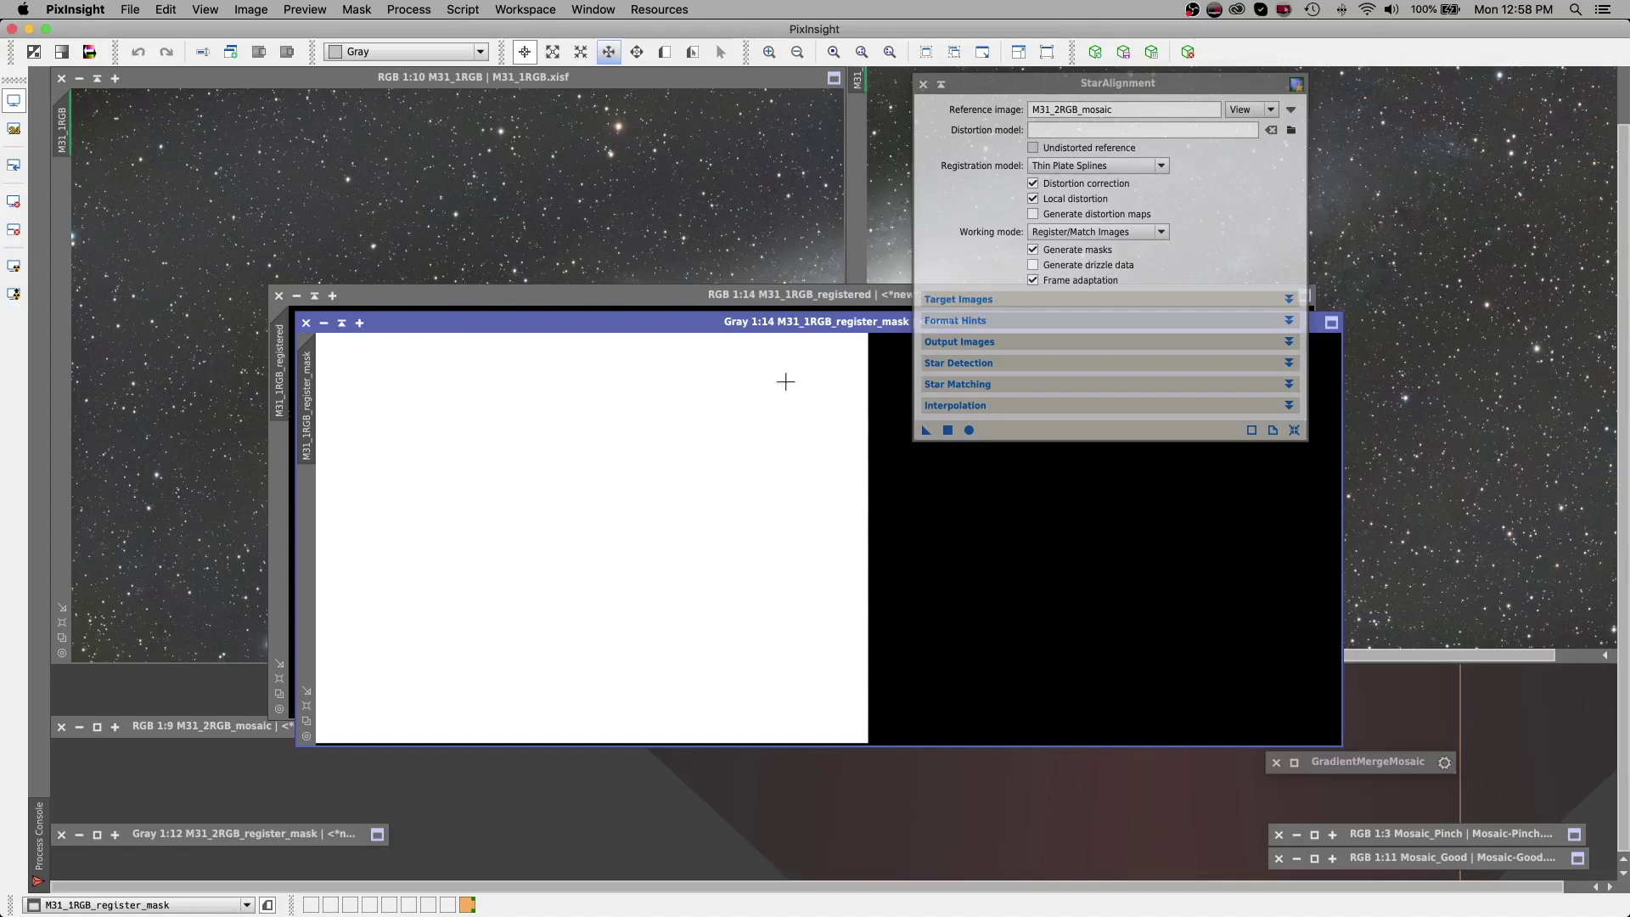
drag(440, 325, 360, 520)
click(366, 500)
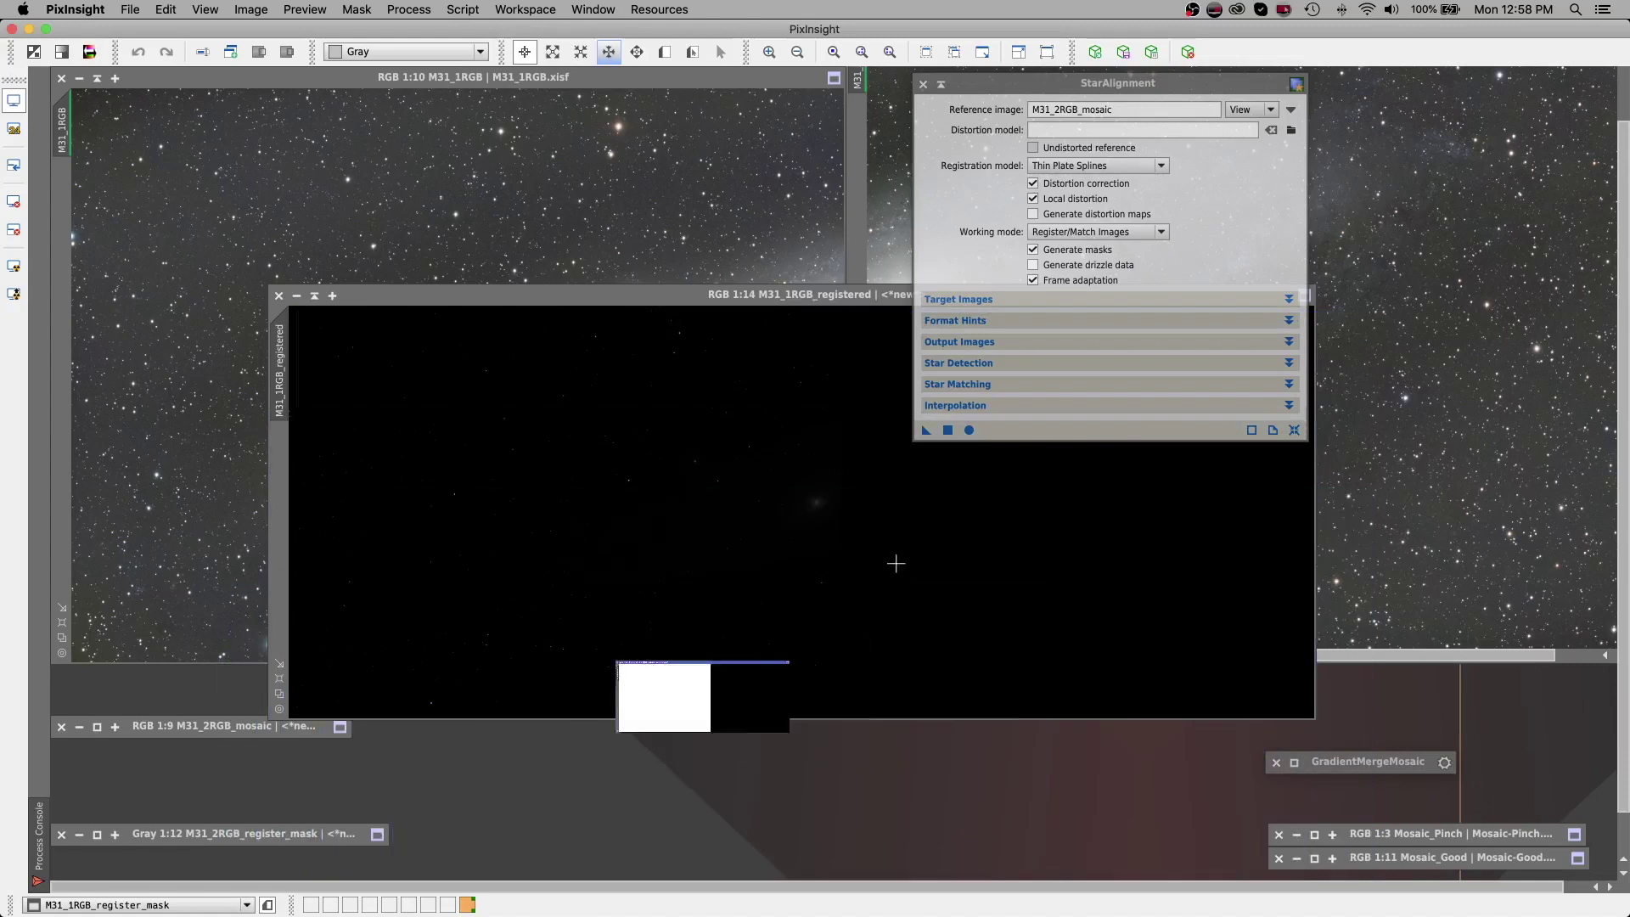
drag(903, 712, 278, 781)
Apply an automatic screen stretch to the M31_1RGB_registered image and park it as an icon below the open panels
drag(712, 295, 558, 189)
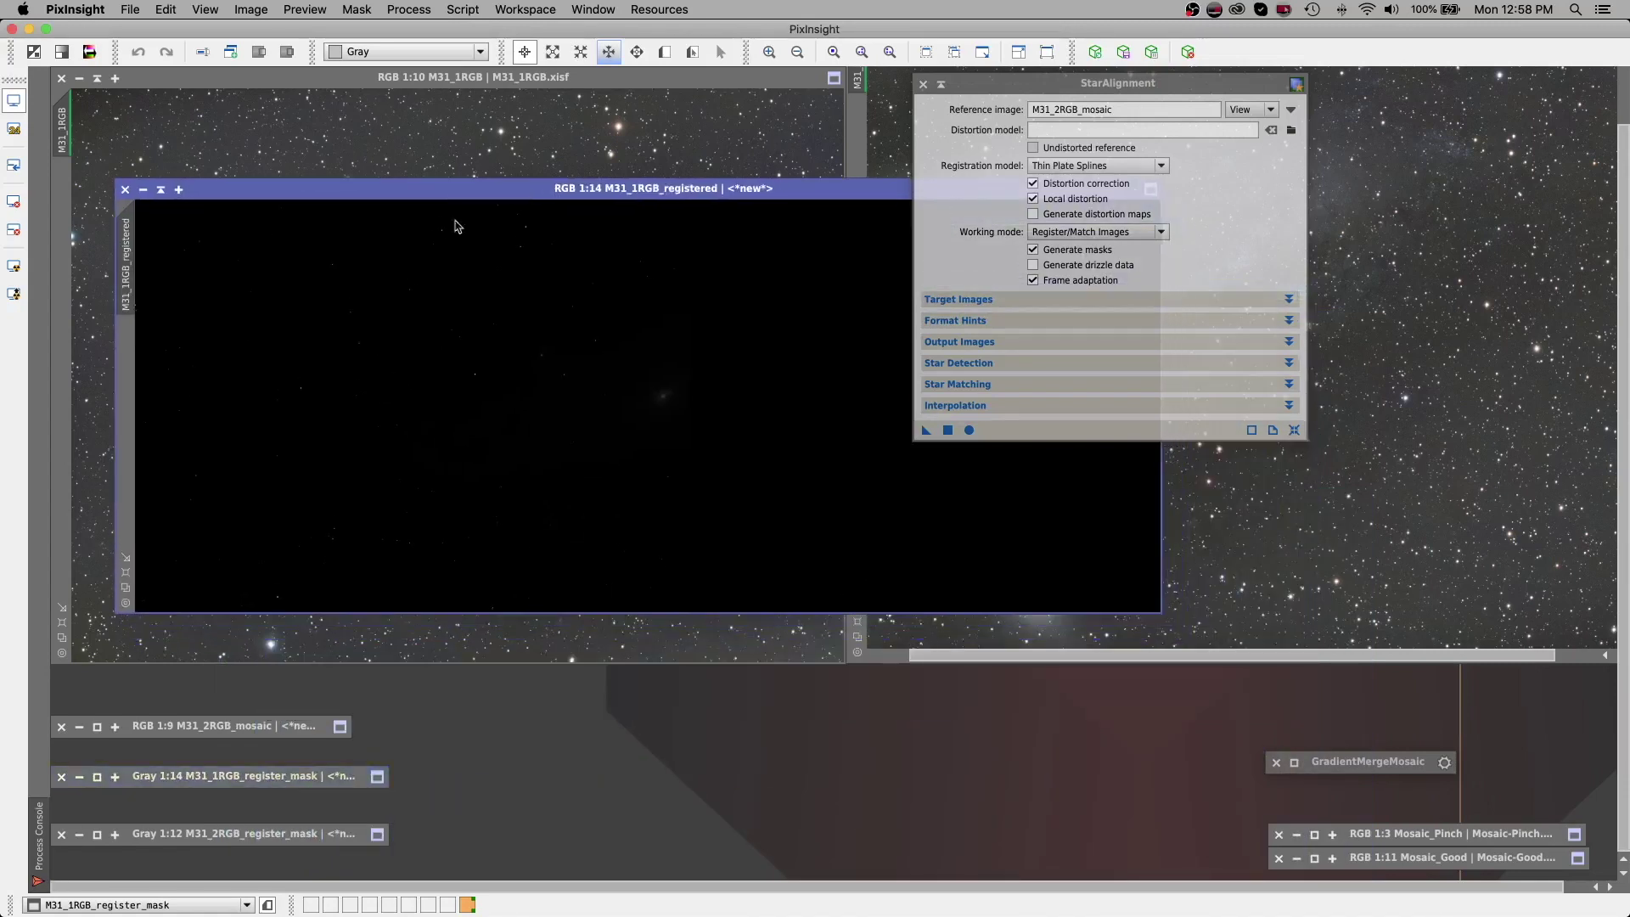
click(14, 265)
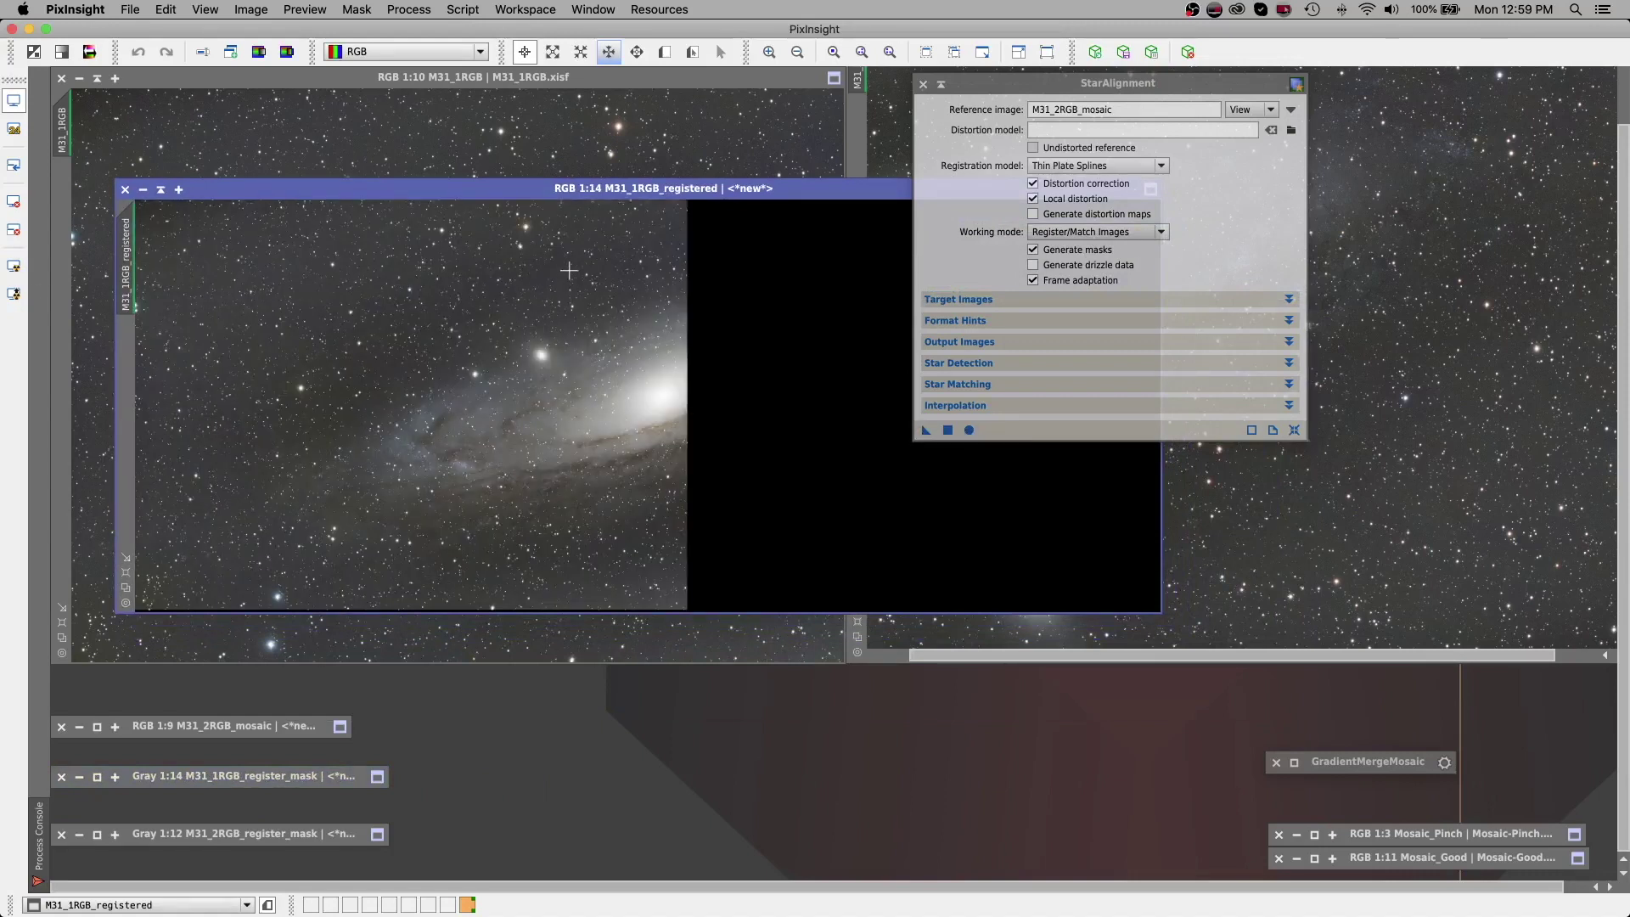
drag(814, 188, 766, 178)
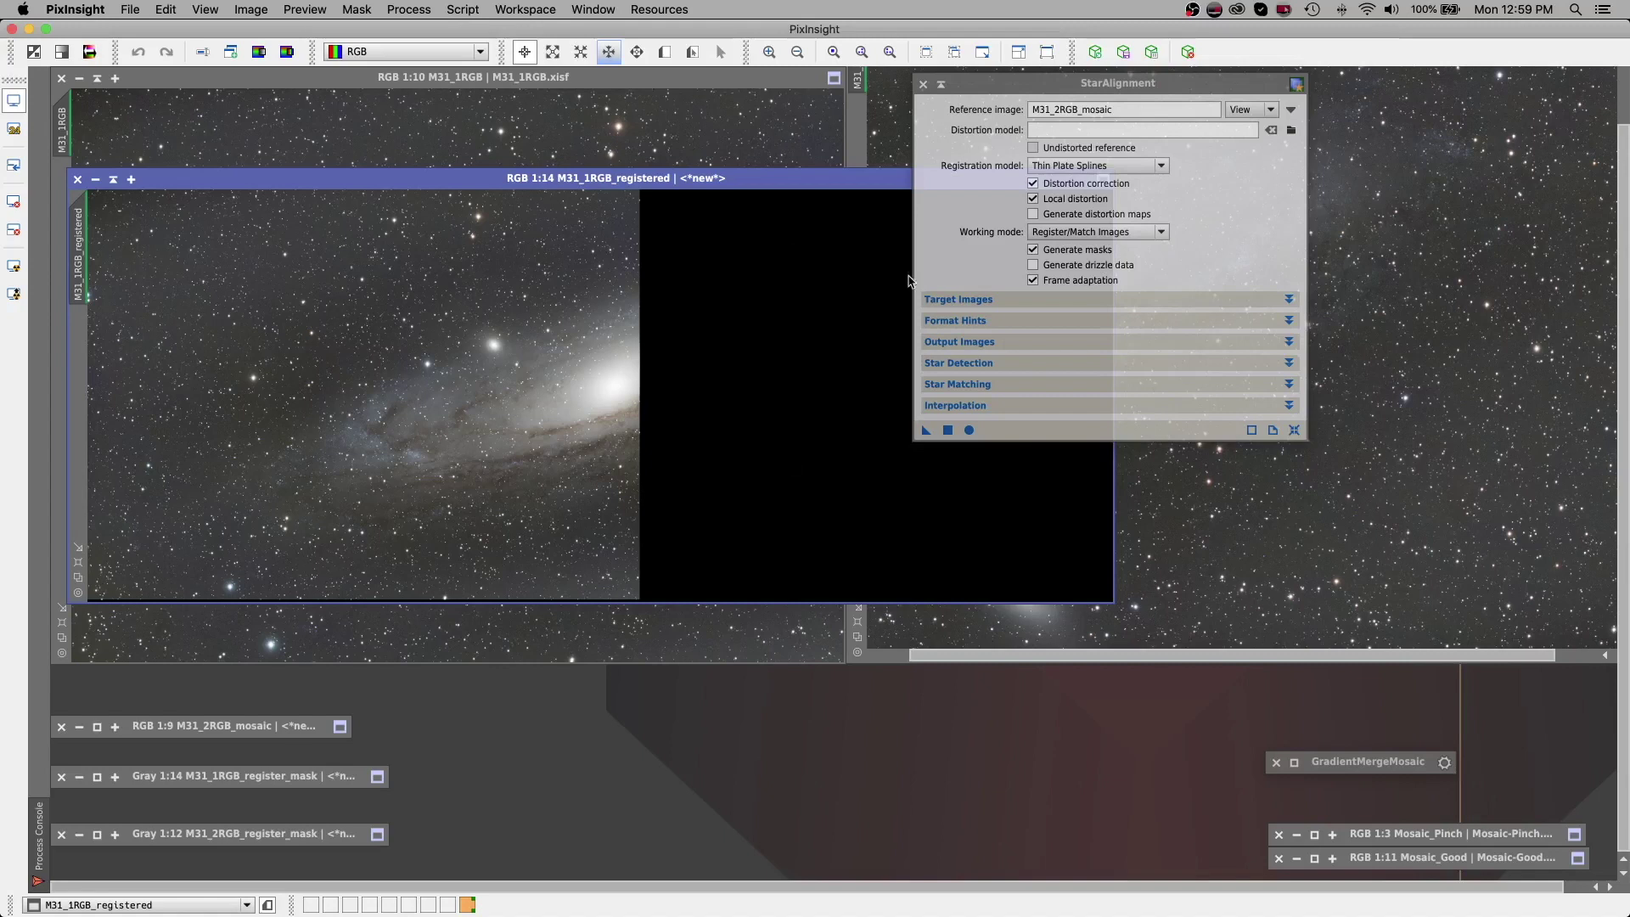
click(95, 179)
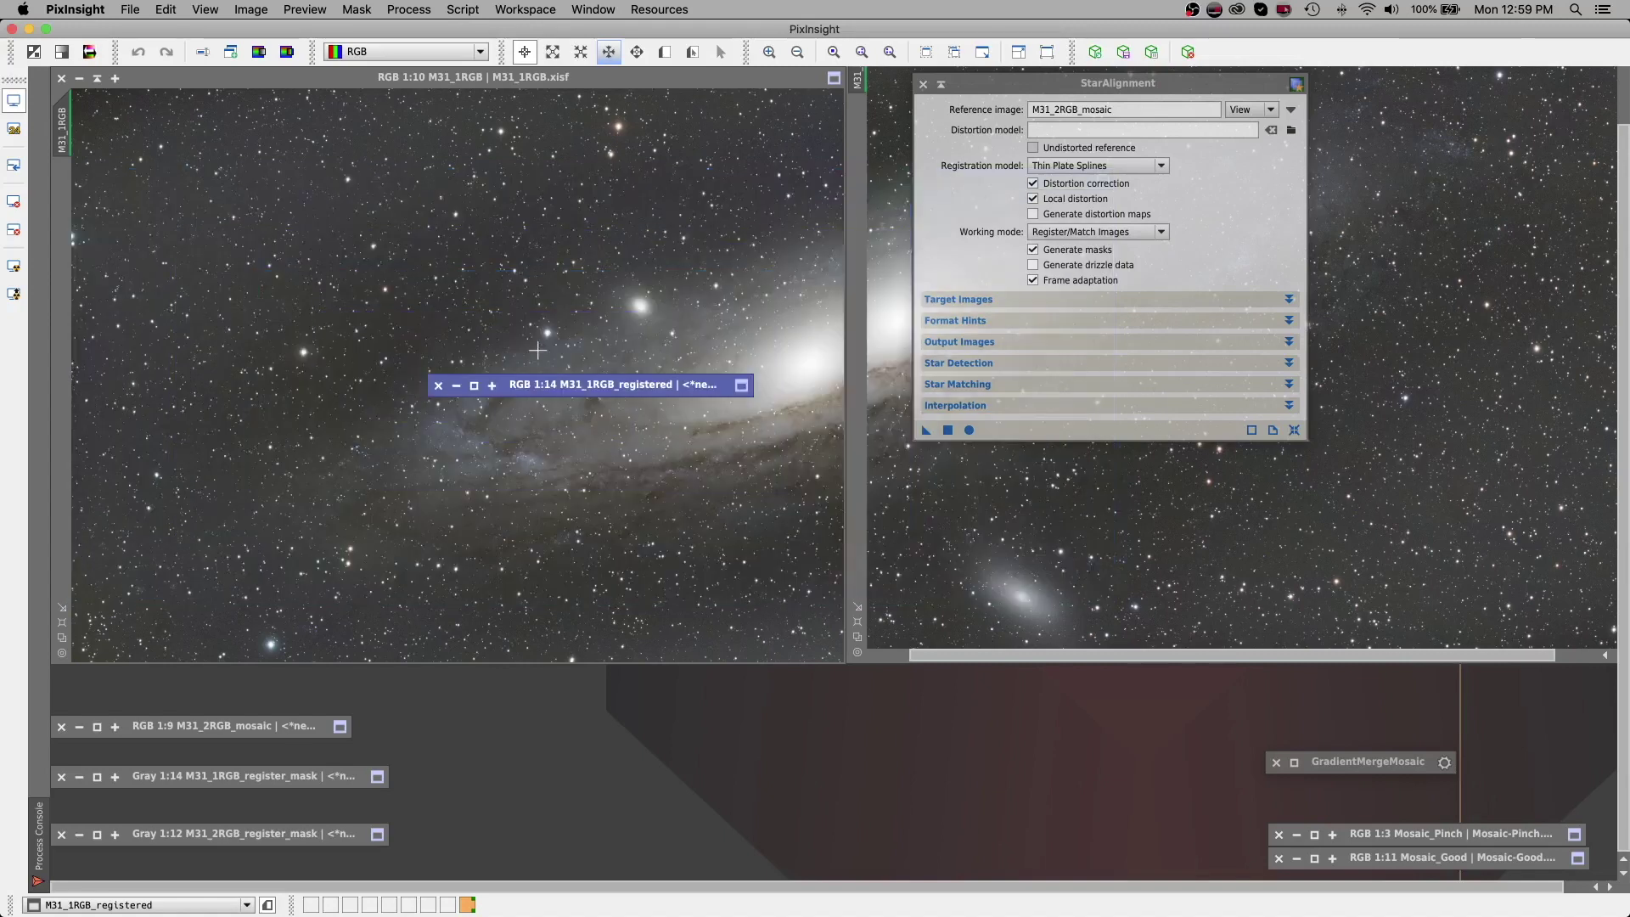
drag(535, 378, 653, 531)
drag(681, 604, 631, 801)
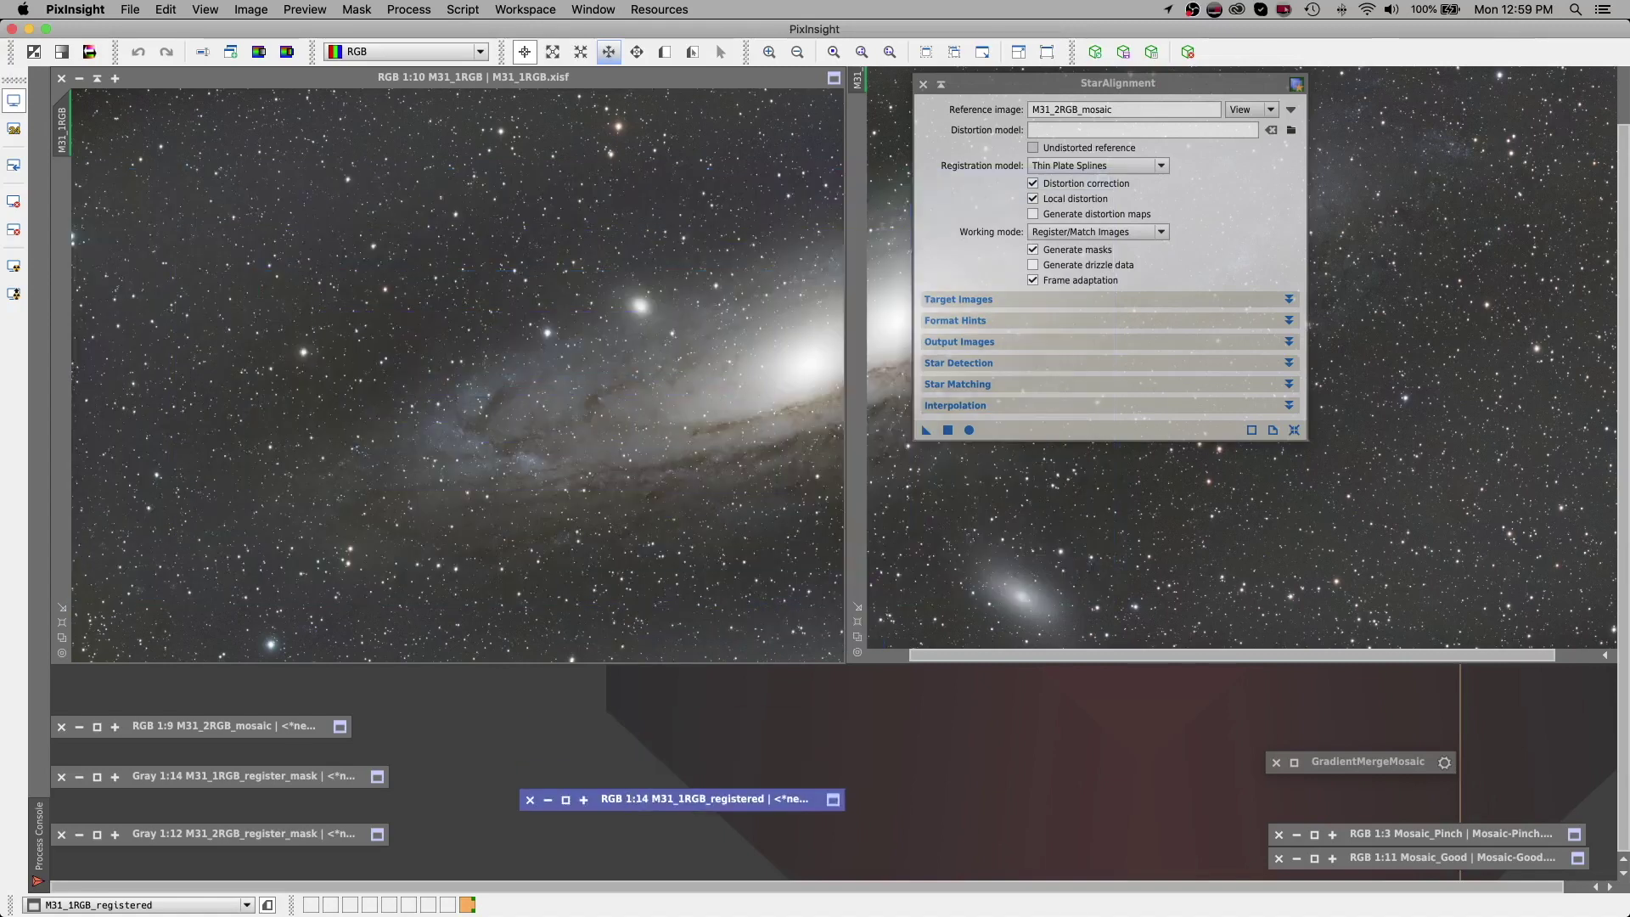
Apply StarAlignment with the same settings to the M31_2RGB image
drag(1207, 86, 570, 110)
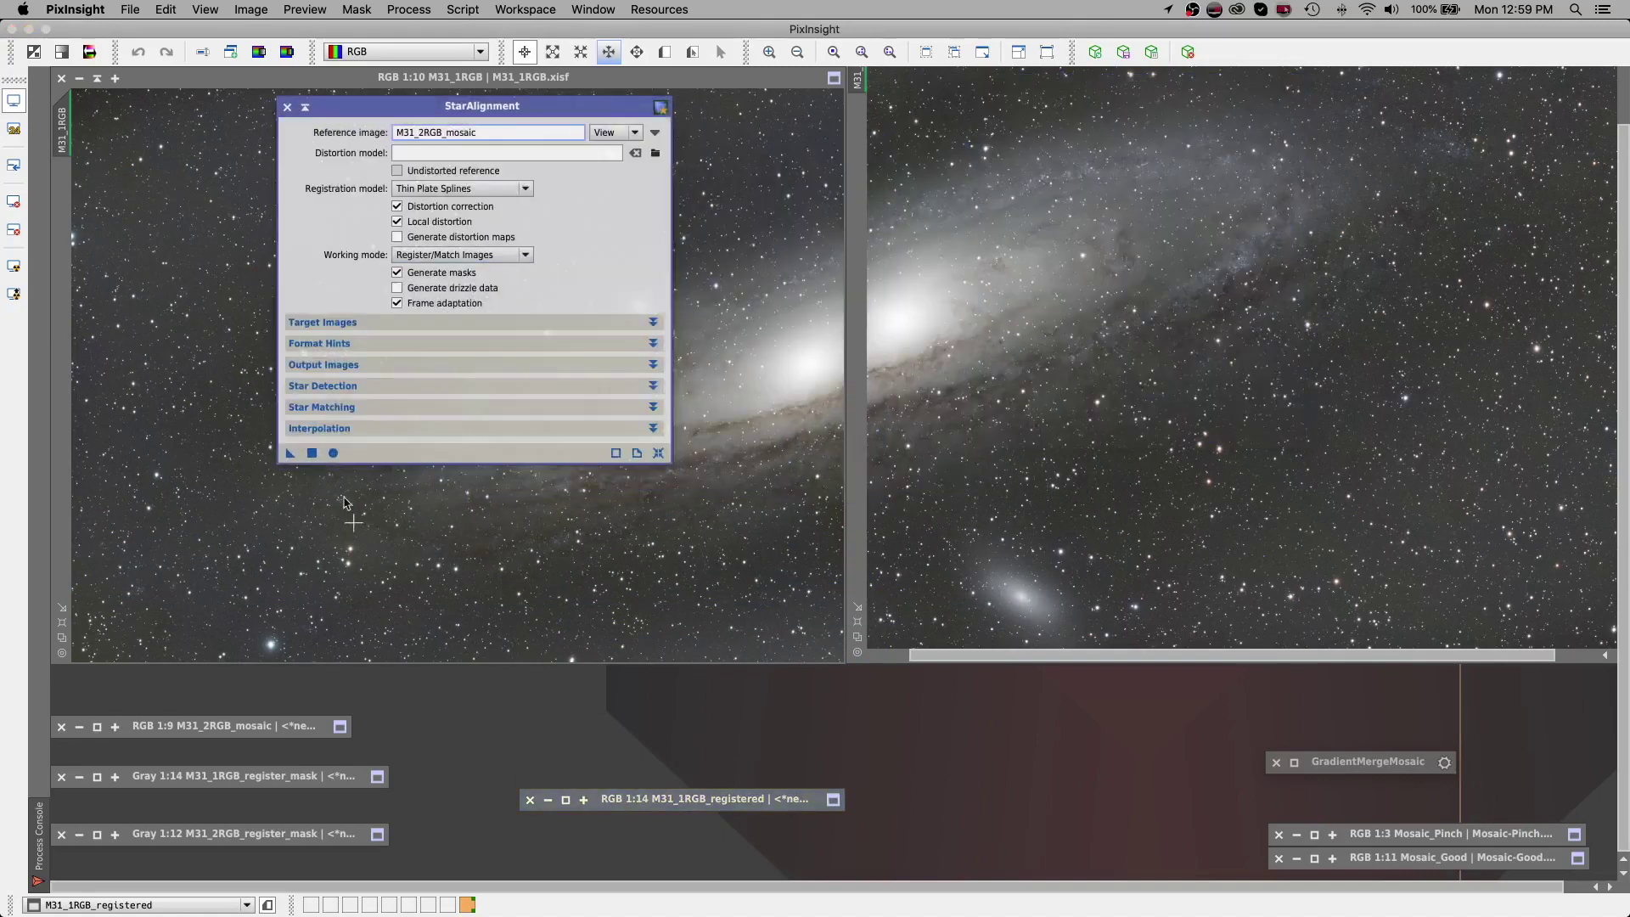
drag(289, 456, 1289, 437)
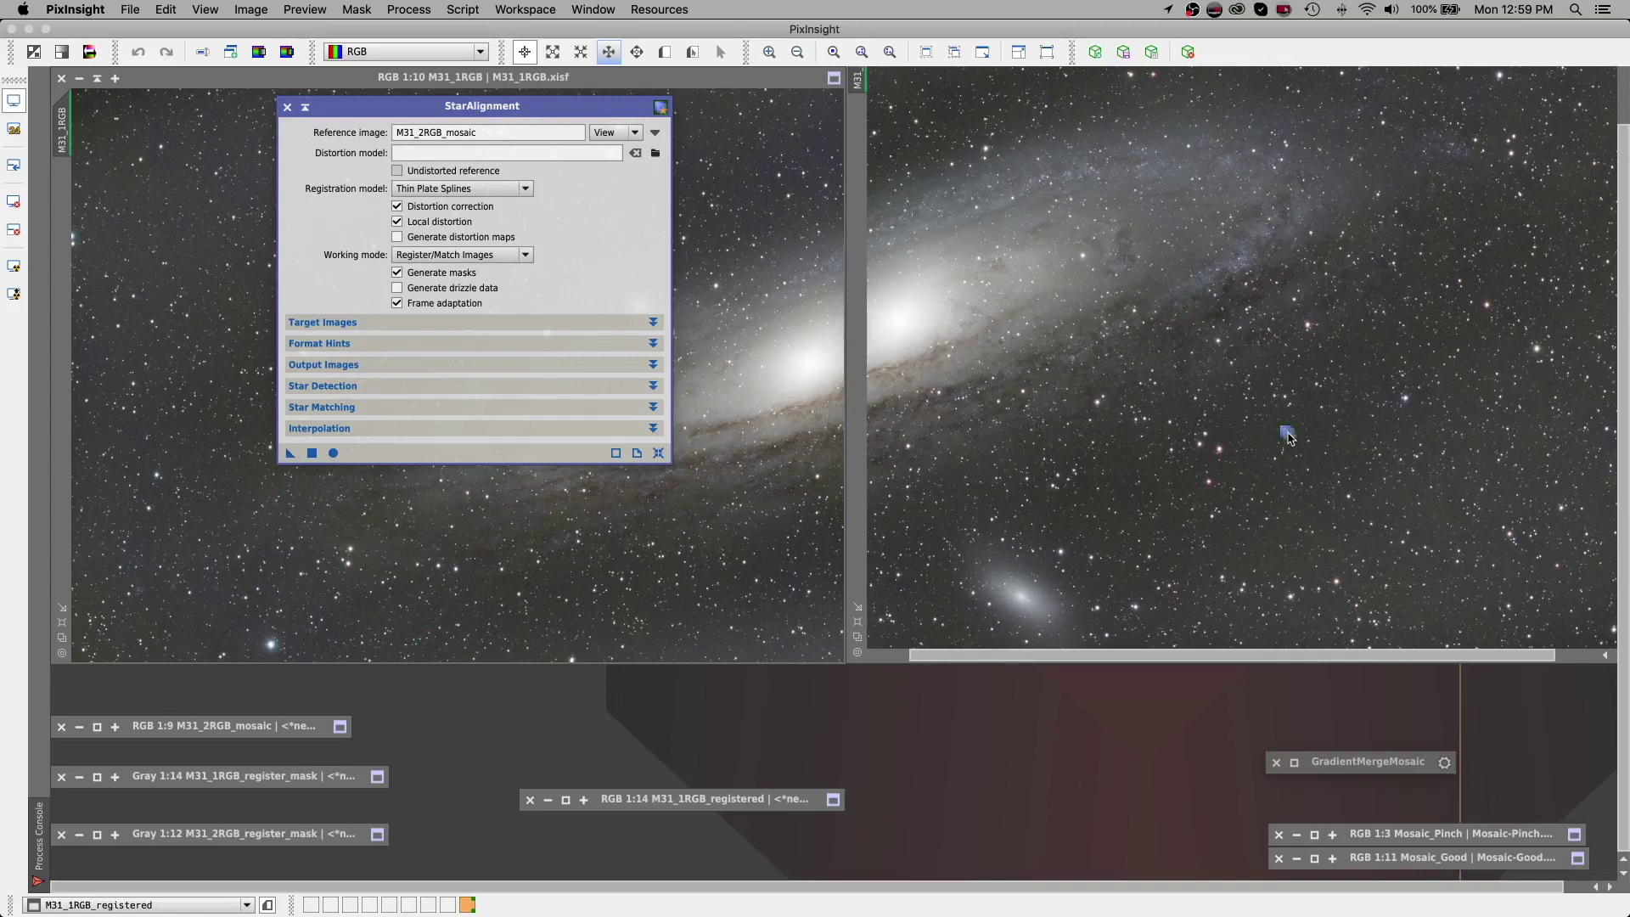
drag(1289, 437, 1290, 438)
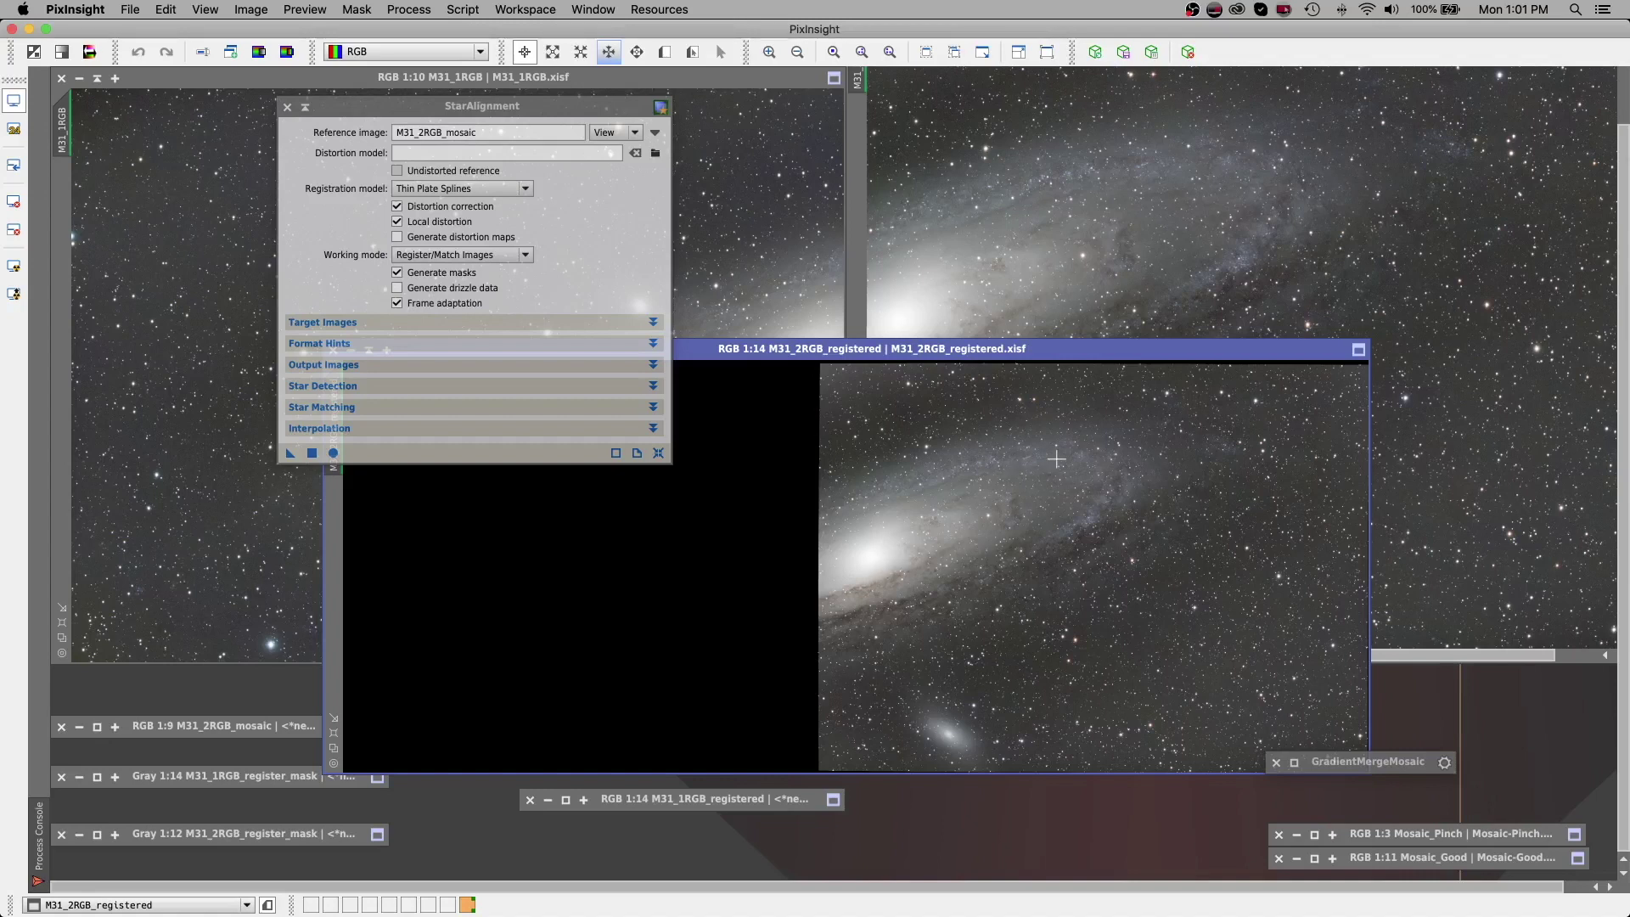
Minimize StarAlignment and park the M31_2RGB_registered image as an icon above the M31_1RGB_registered icon
drag(971, 358, 968, 357)
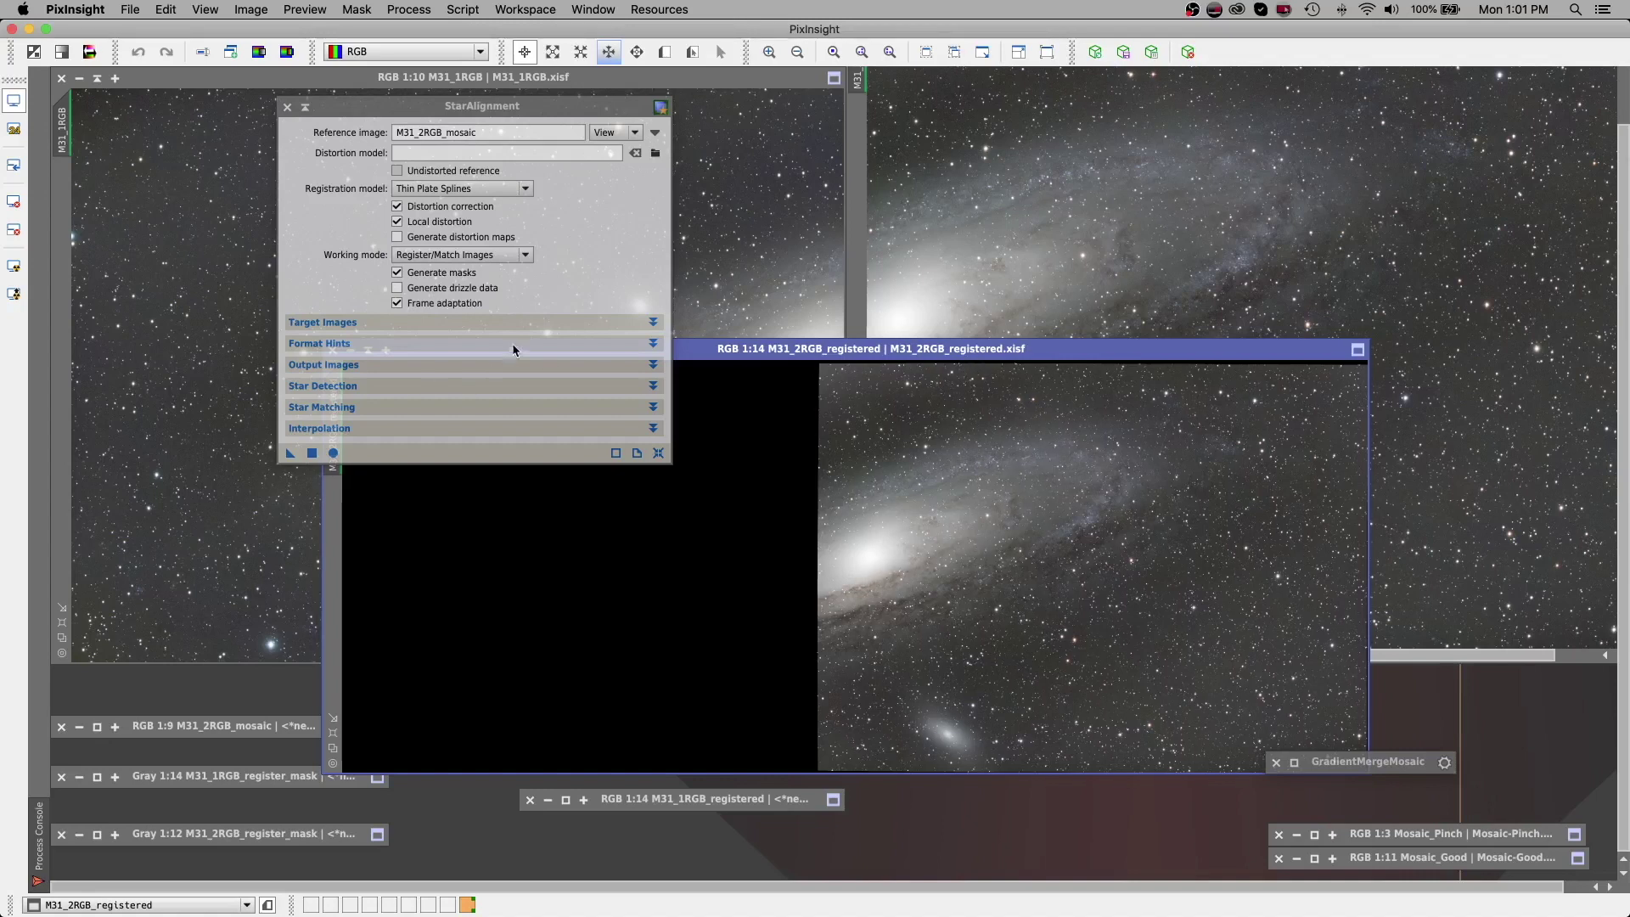
click(309, 111)
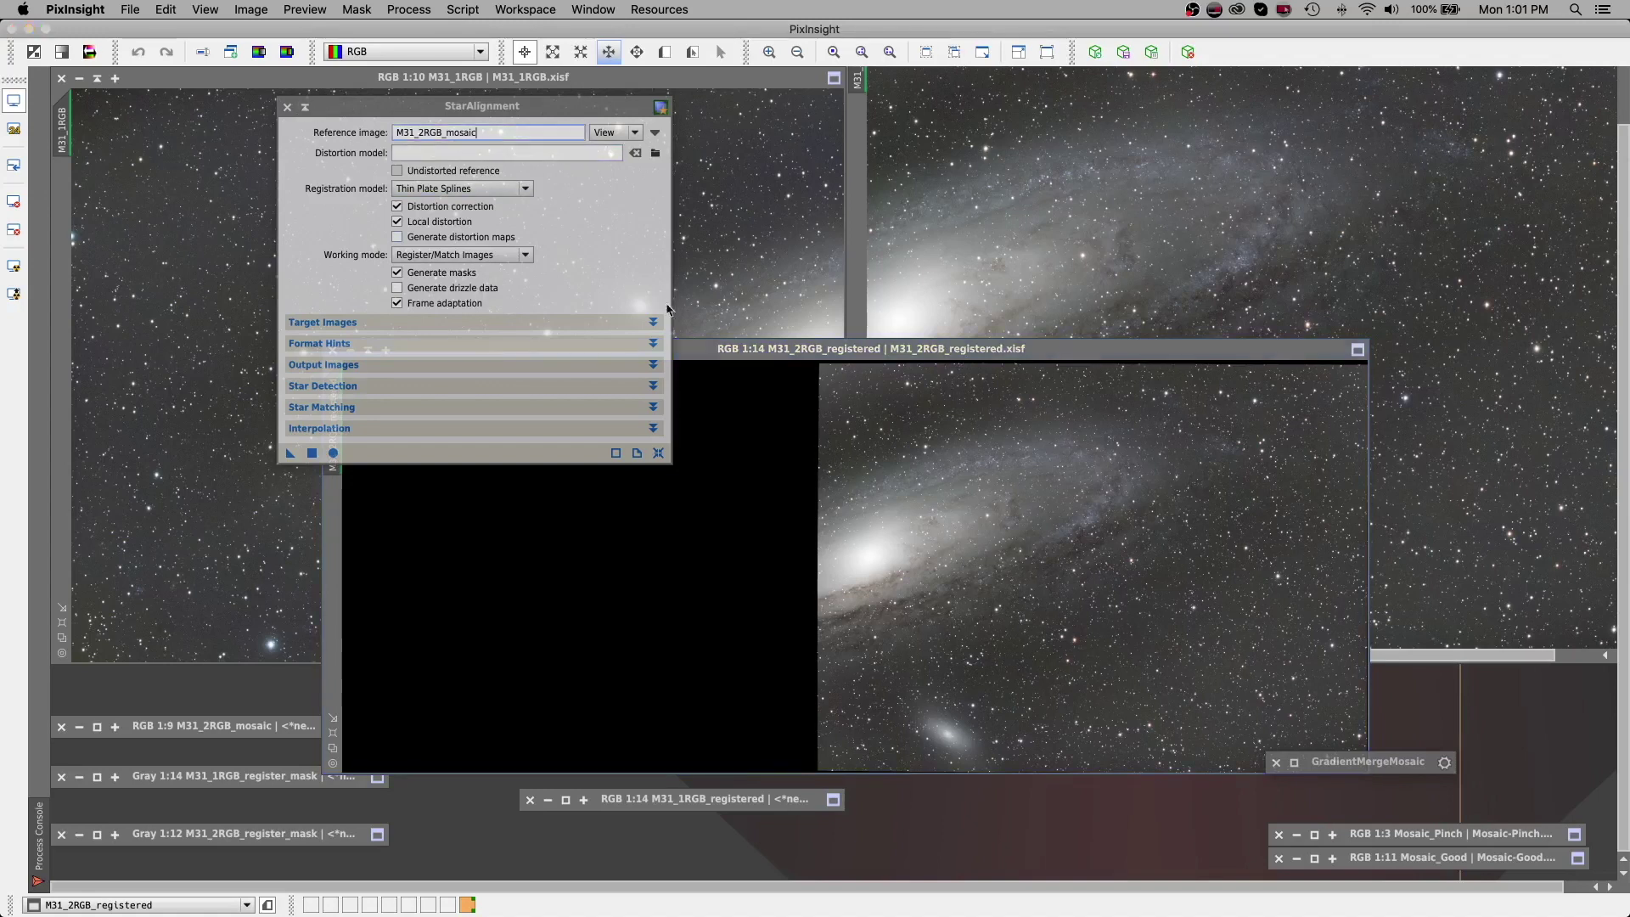
click(305, 108)
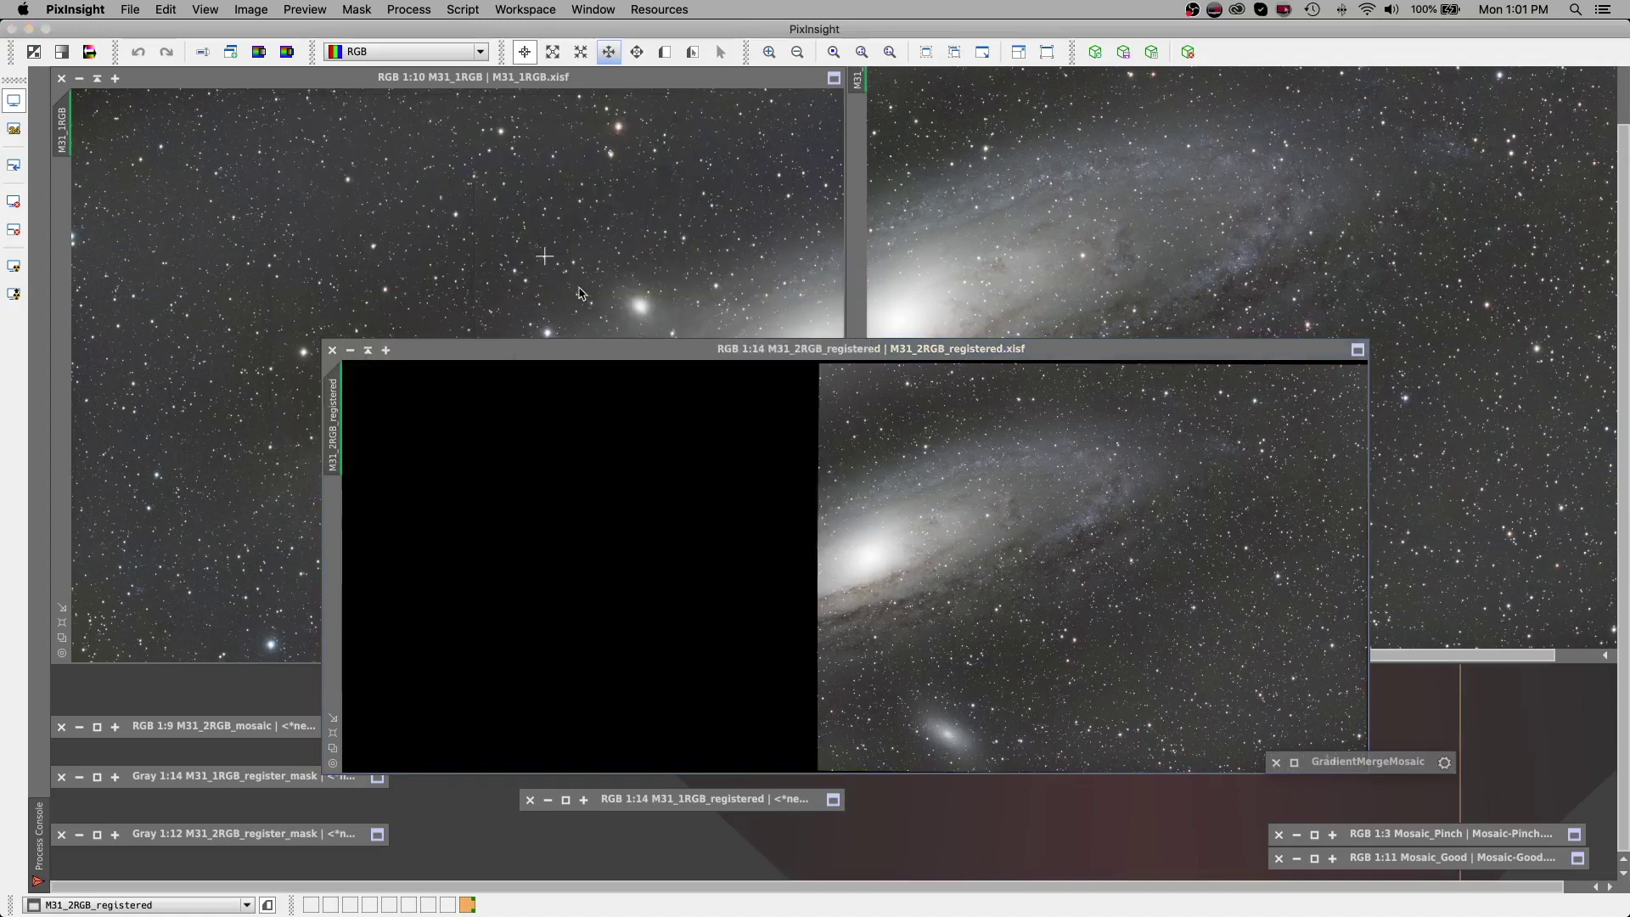
drag(934, 349, 1072, 146)
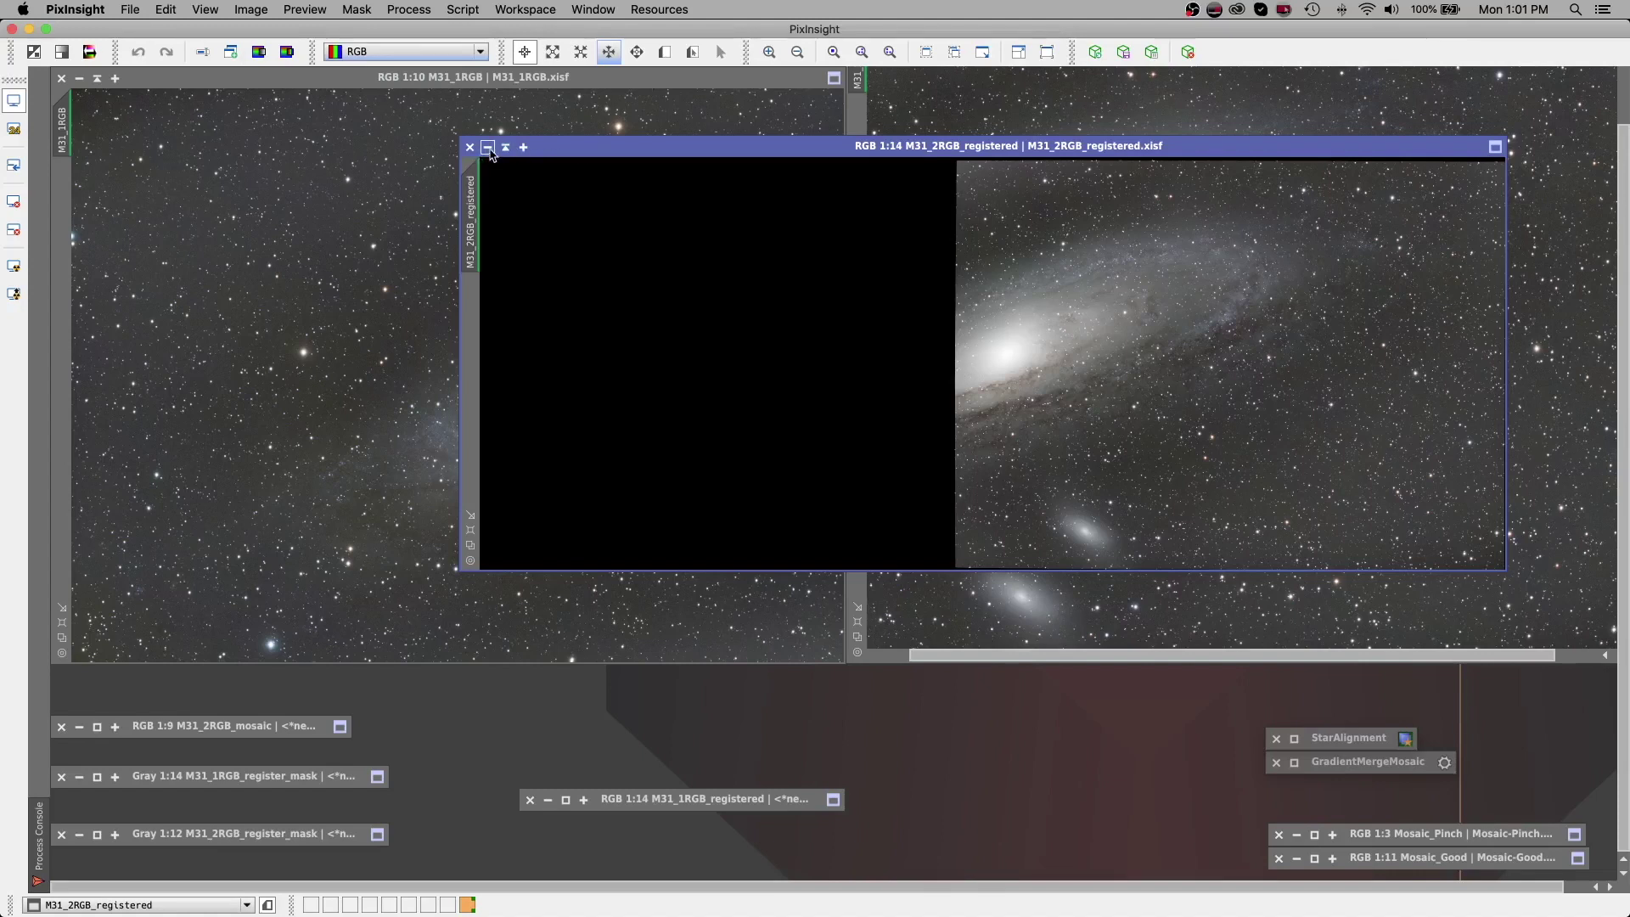
double_click(654, 146)
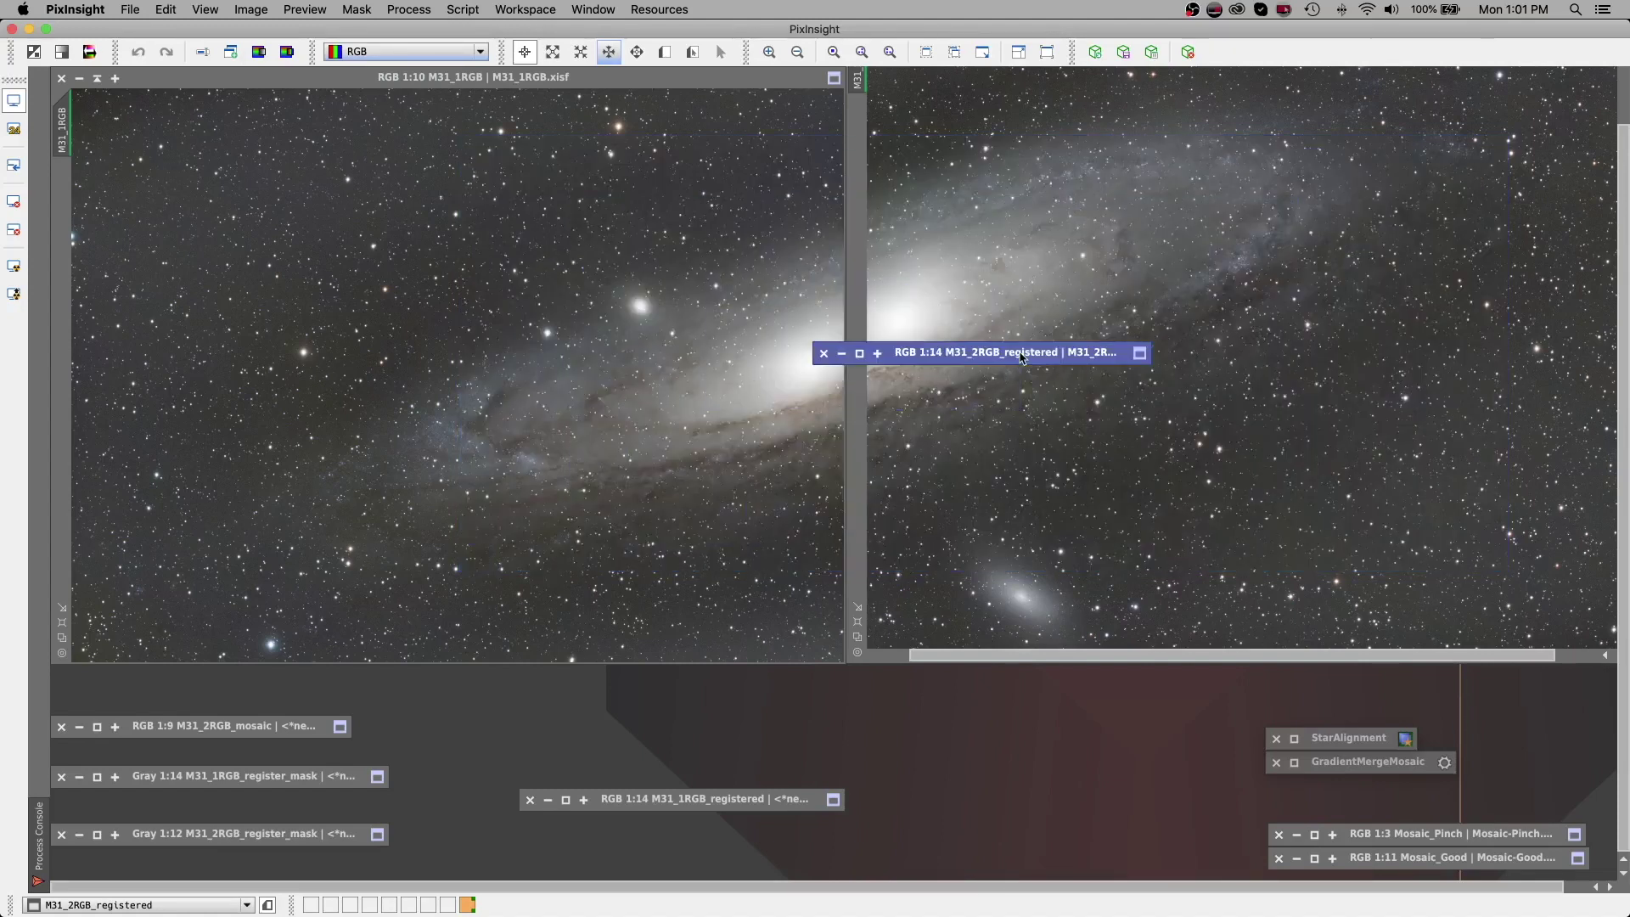
drag(968, 370, 724, 783)
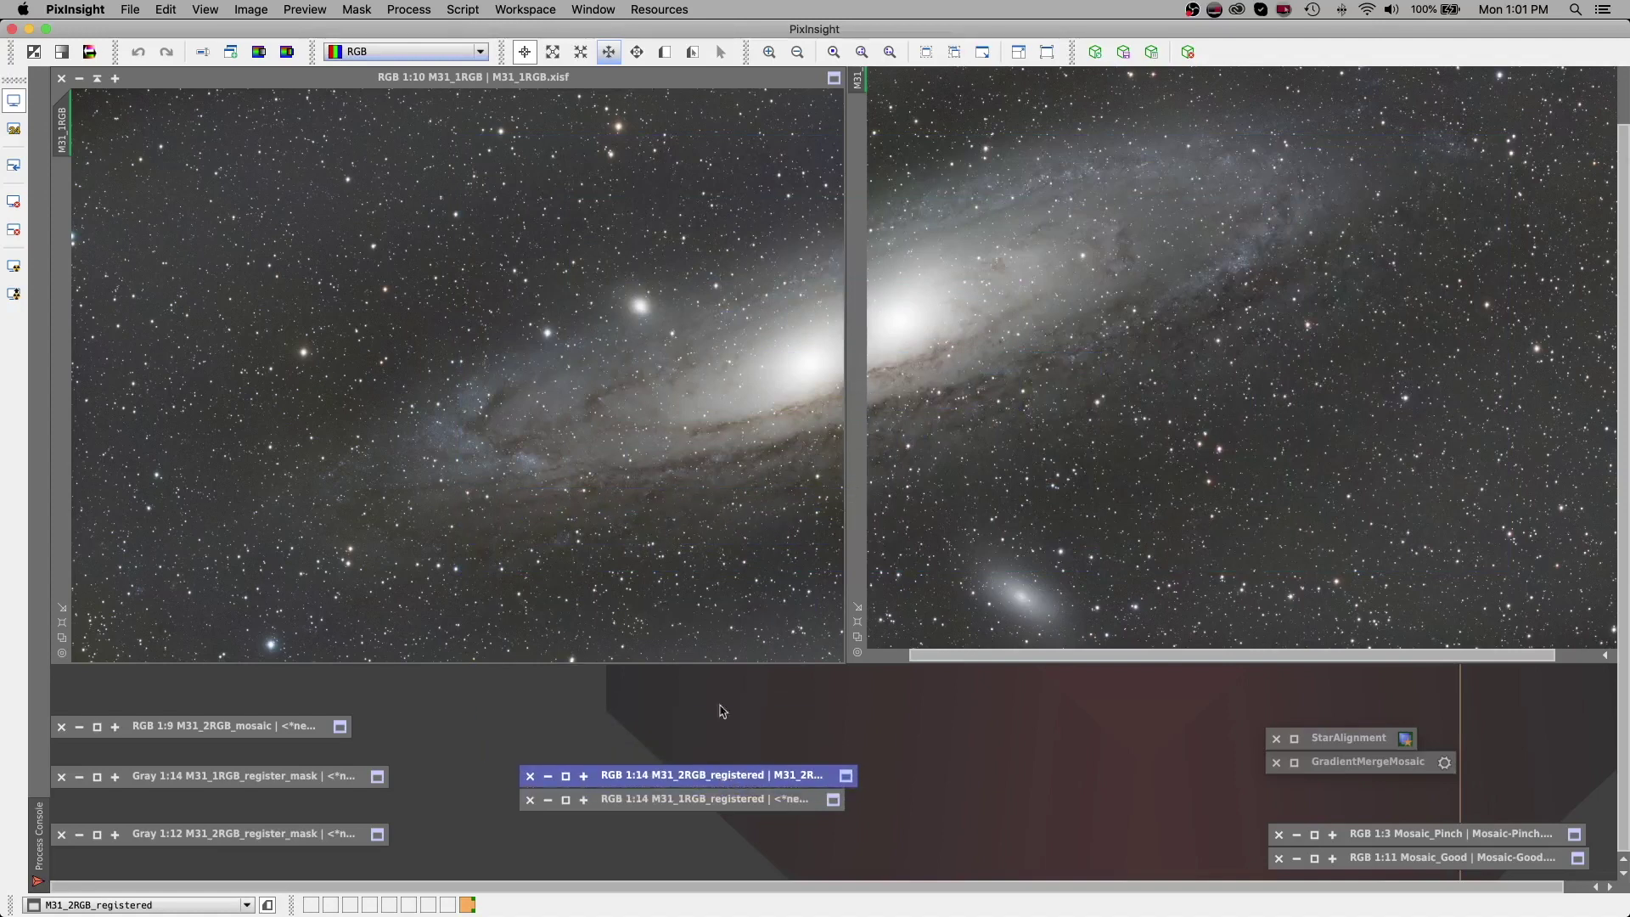
Add M31_1RGB_registered.xisf and M31_2RGB_registered.xisf to GradientMergeMosaic as target frames and set the type of combination to Overlay
click(1294, 764)
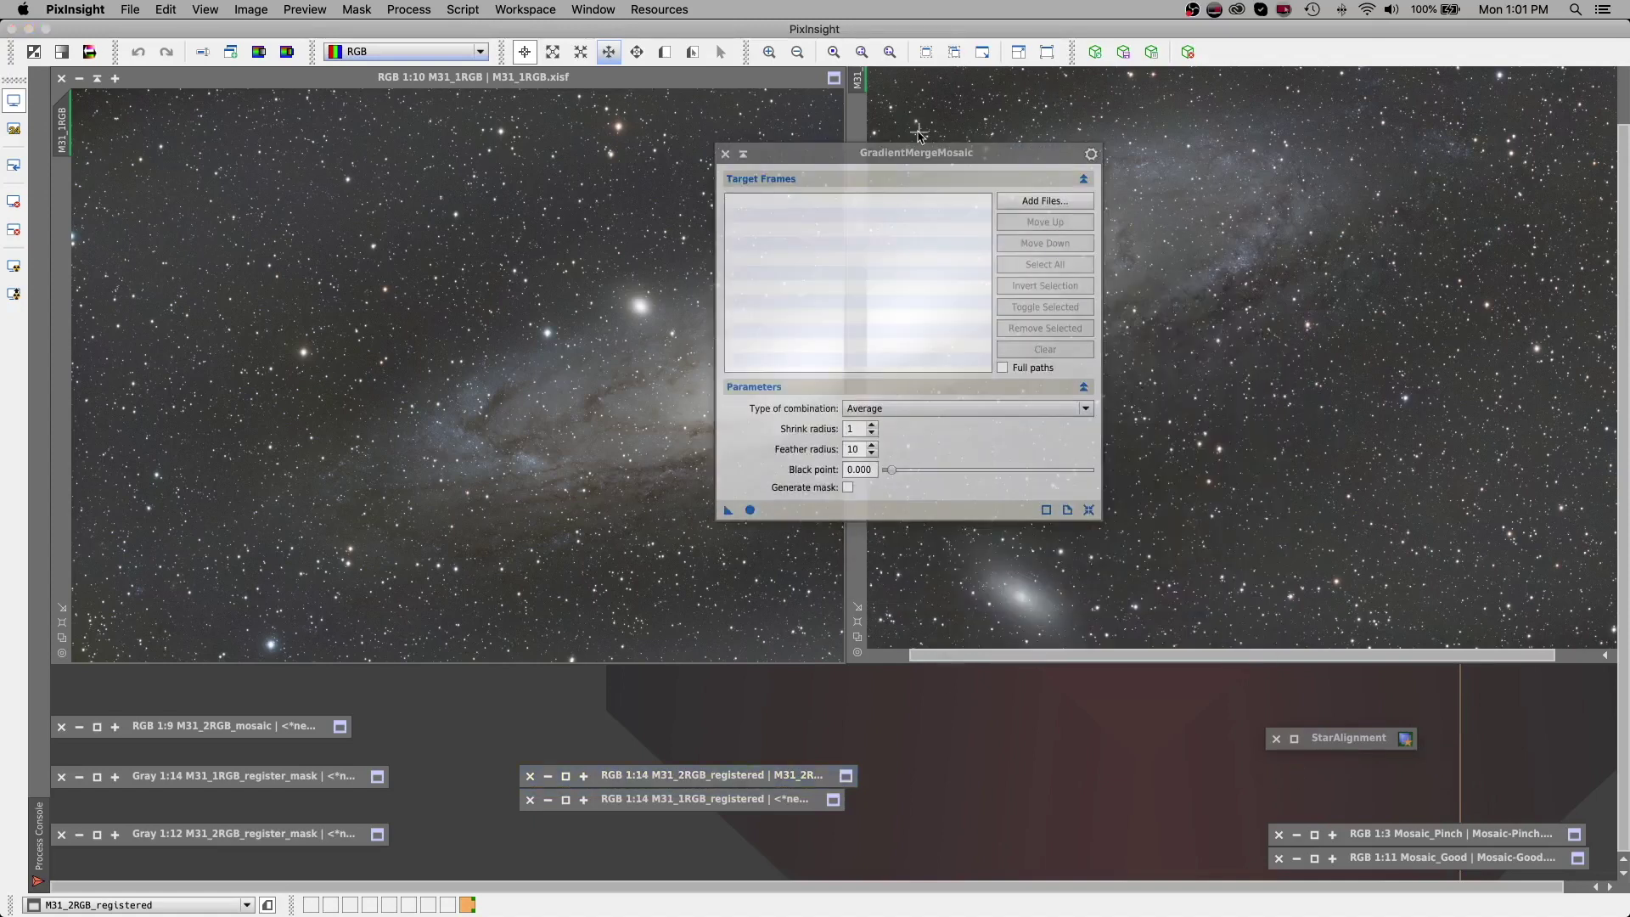
drag(923, 158, 652, 130)
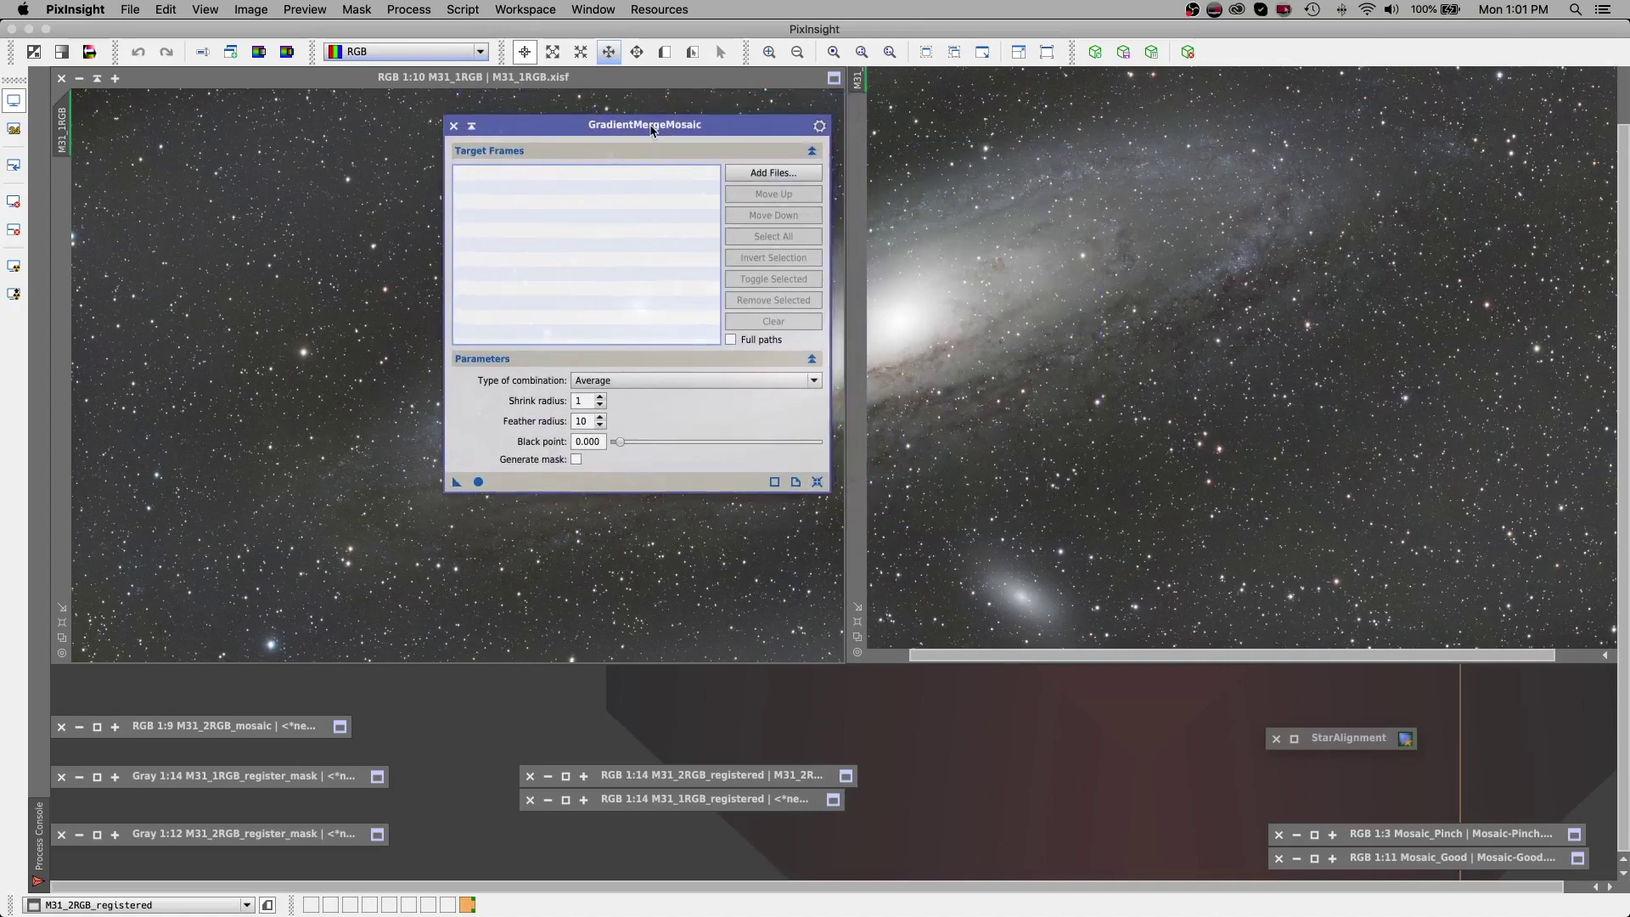
click(762, 170)
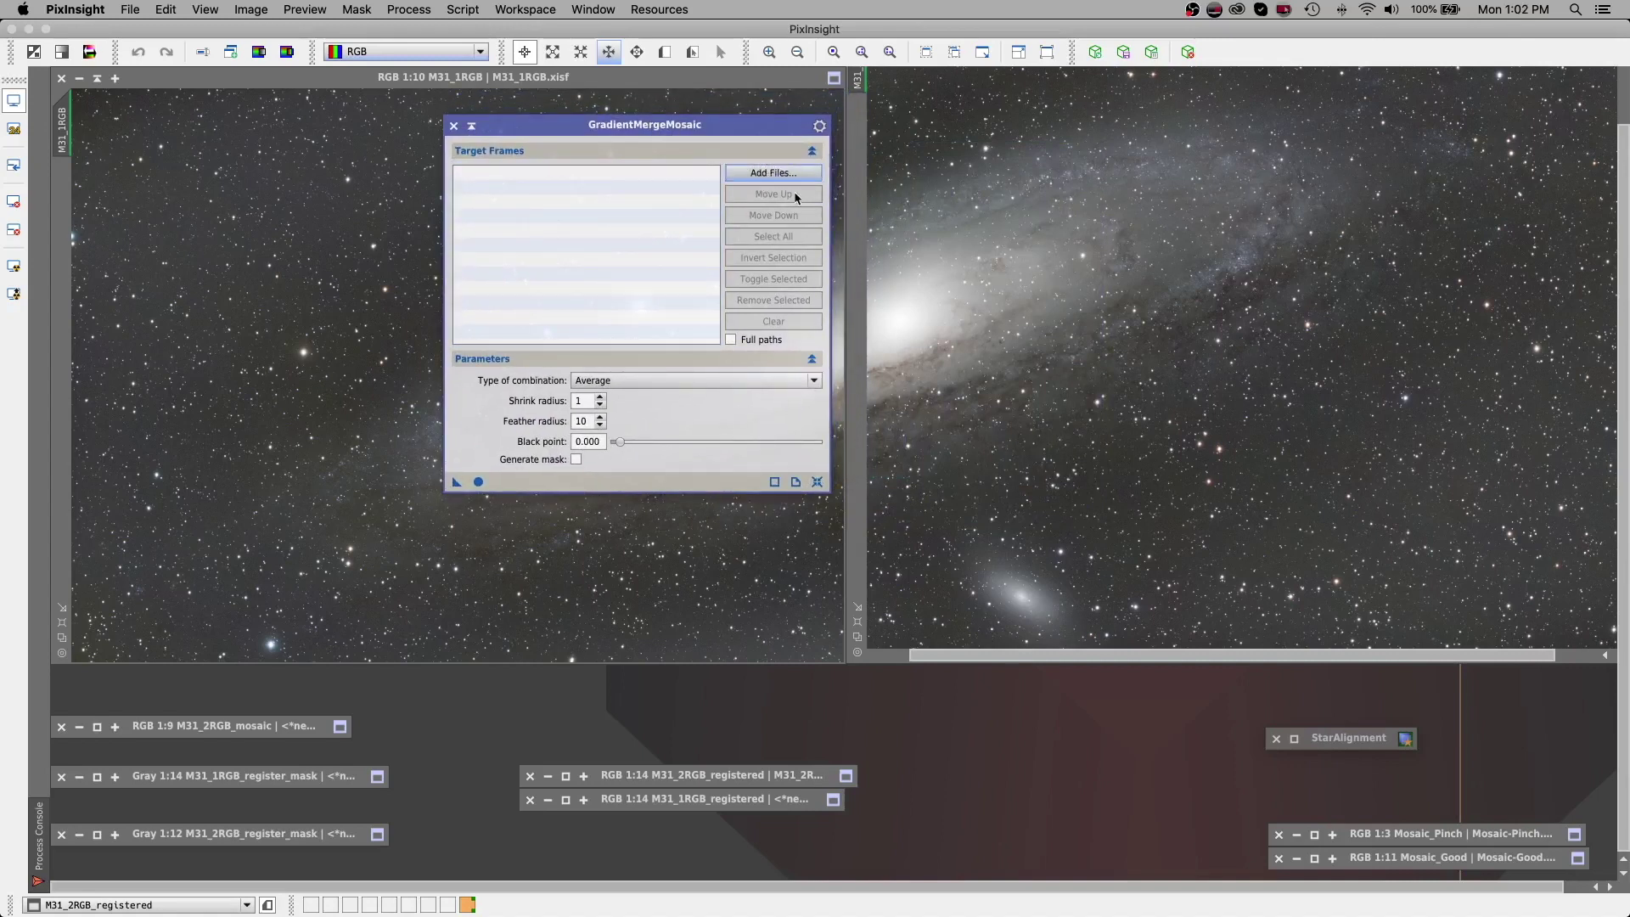
click(772, 175)
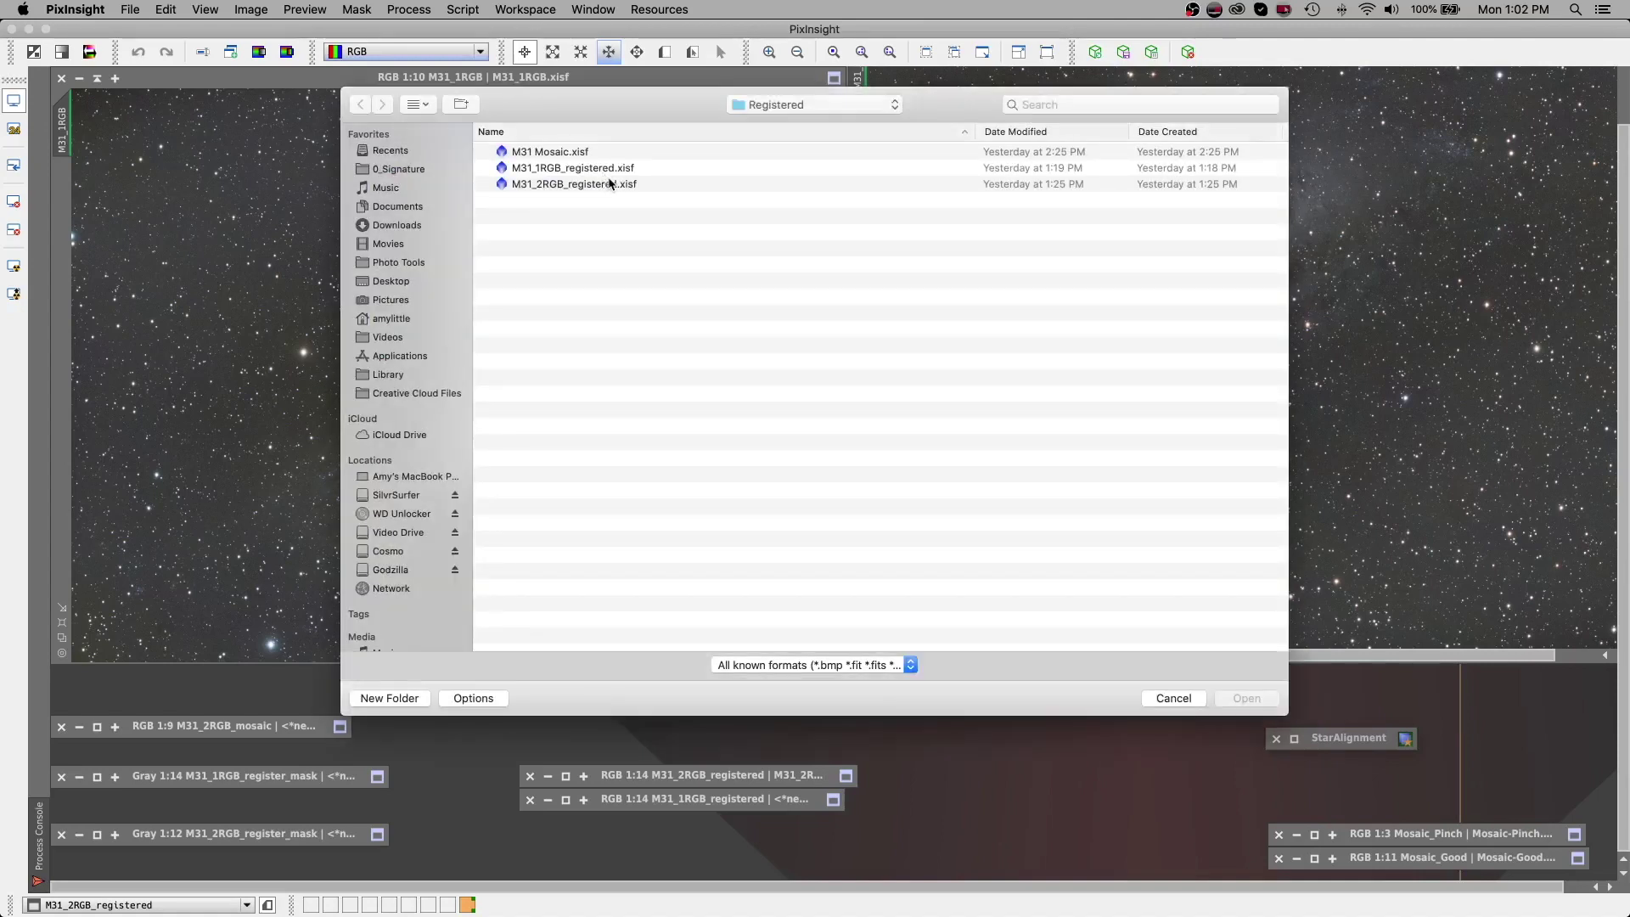
click(609, 186)
shift+click(611, 169)
click(1218, 698)
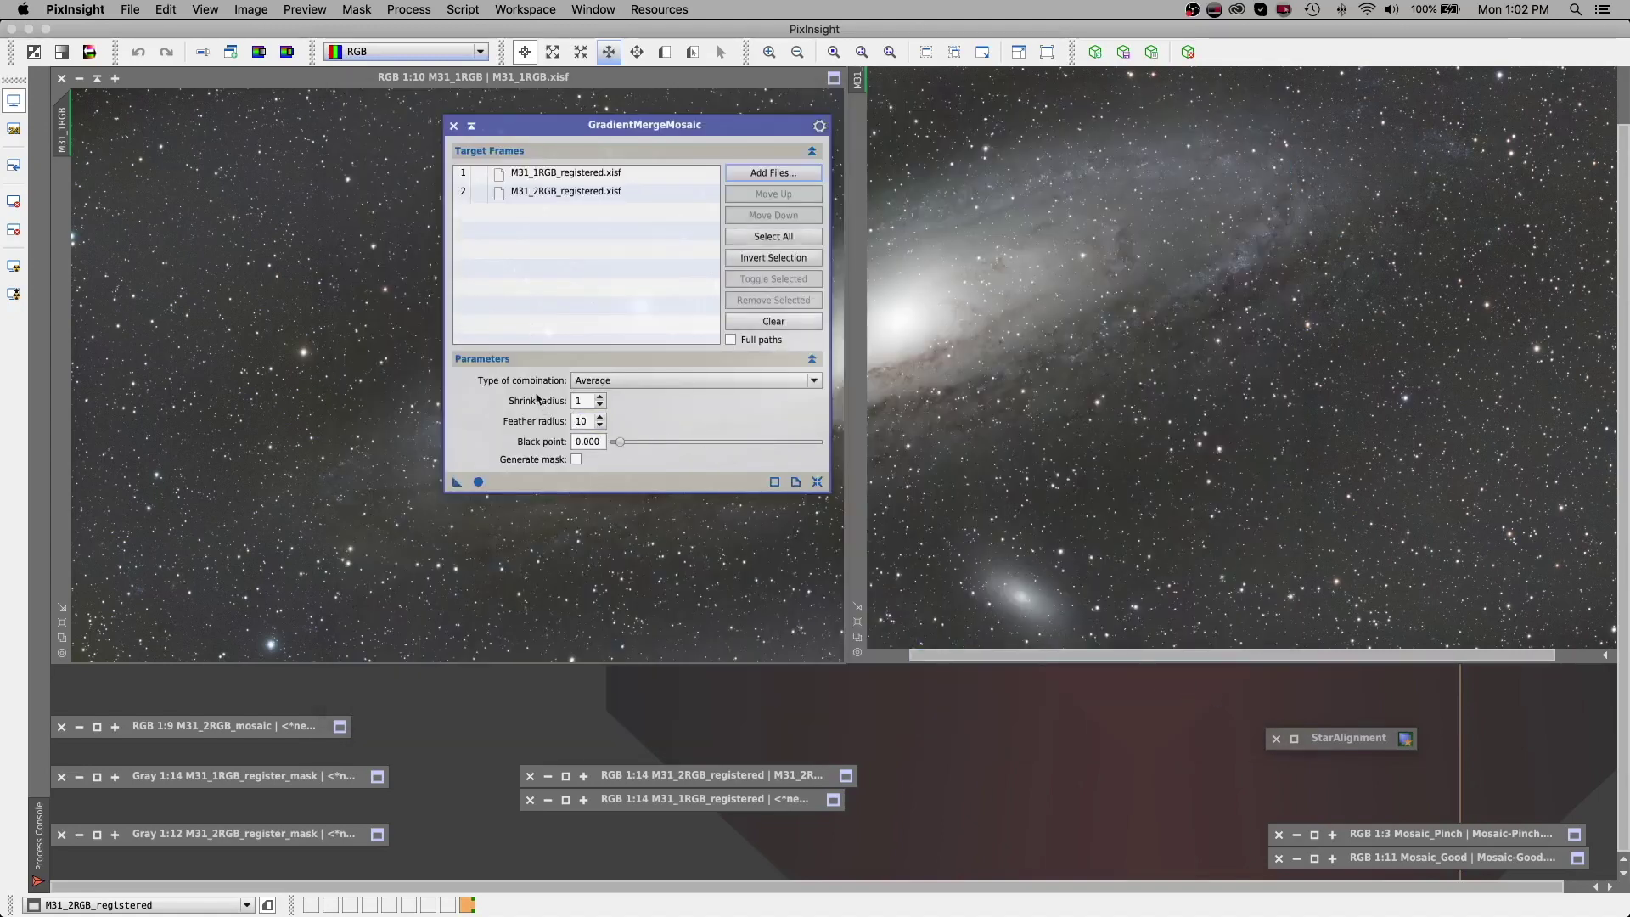
click(647, 380)
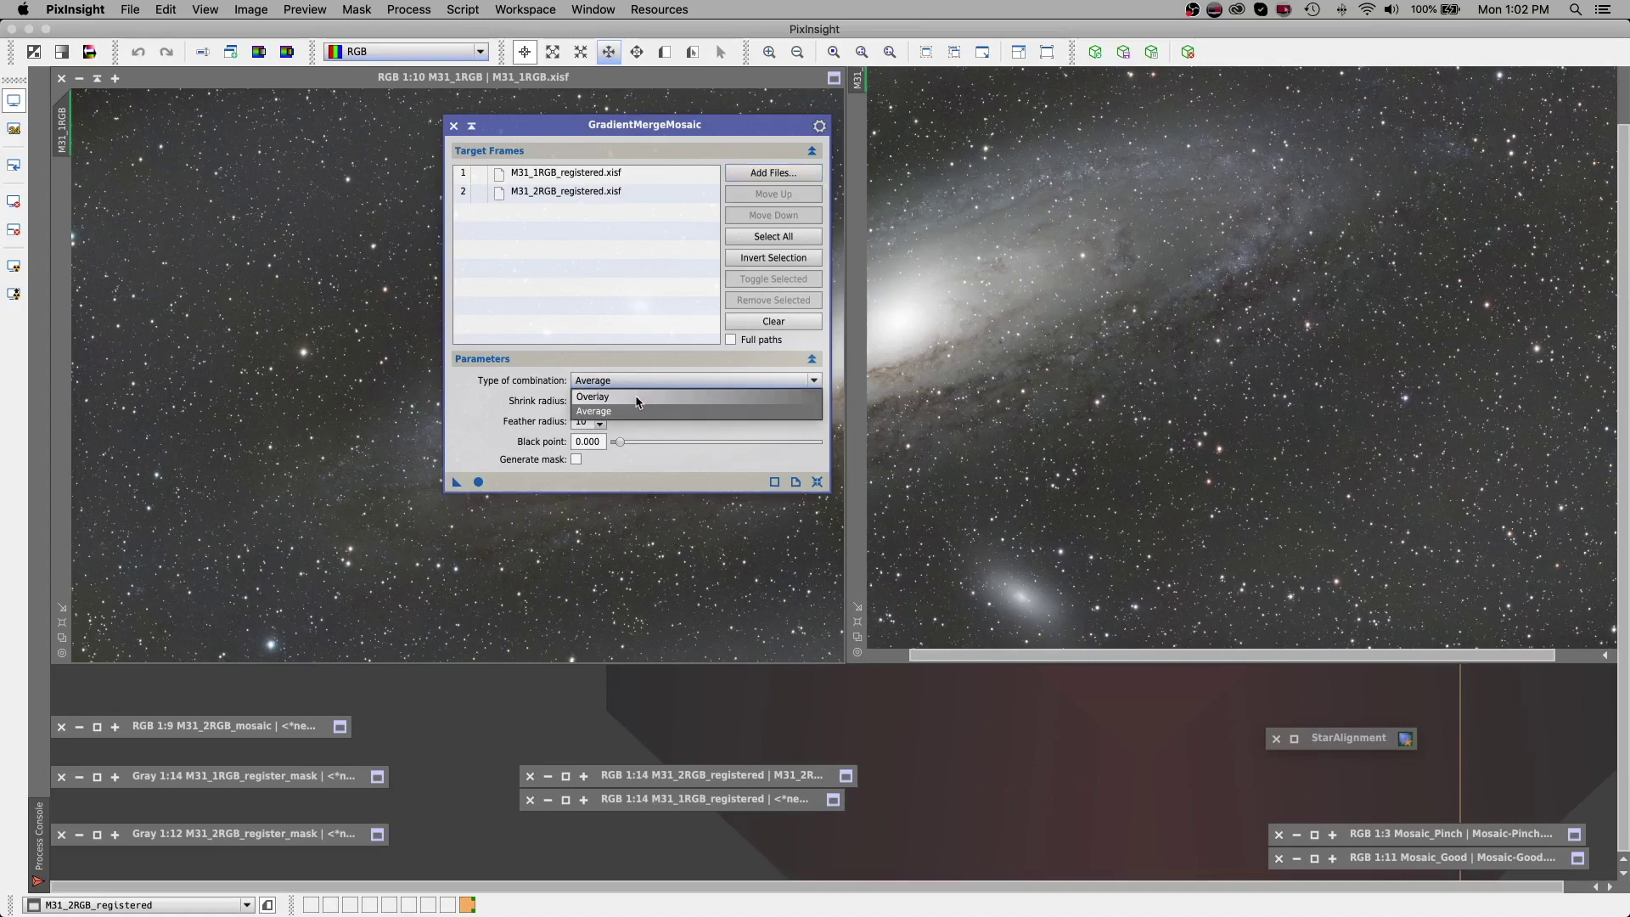
click(587, 397)
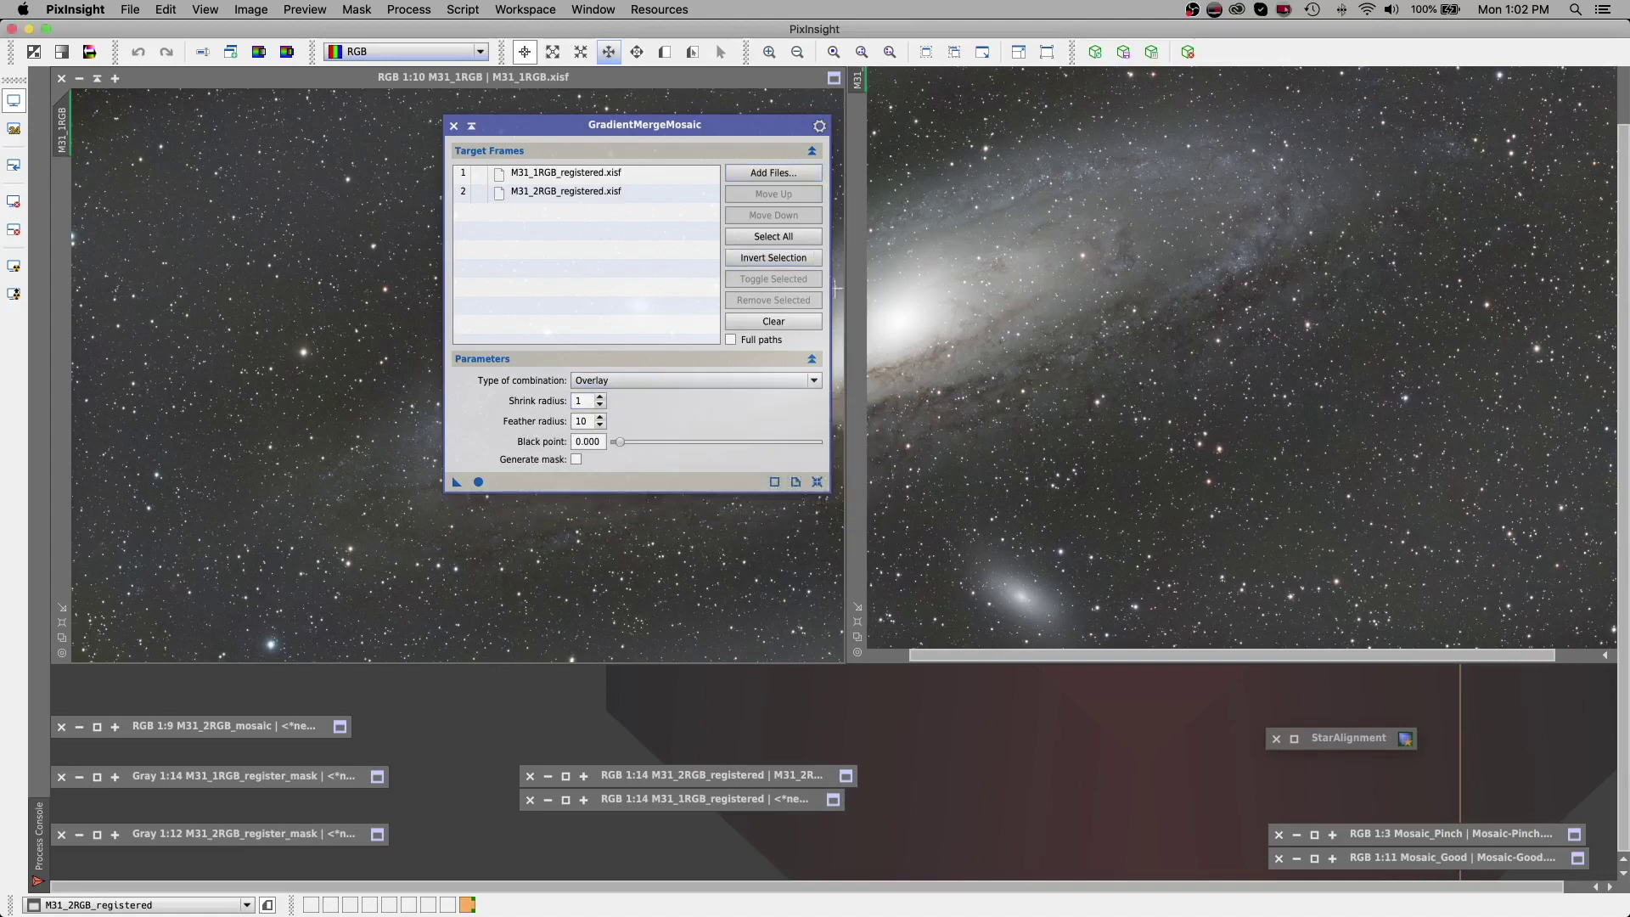
Open the Mosaic_Pinch image and examine the stars along its panel seam at 1:3 zoom, from the galaxy core to the upper edge
click(1315, 835)
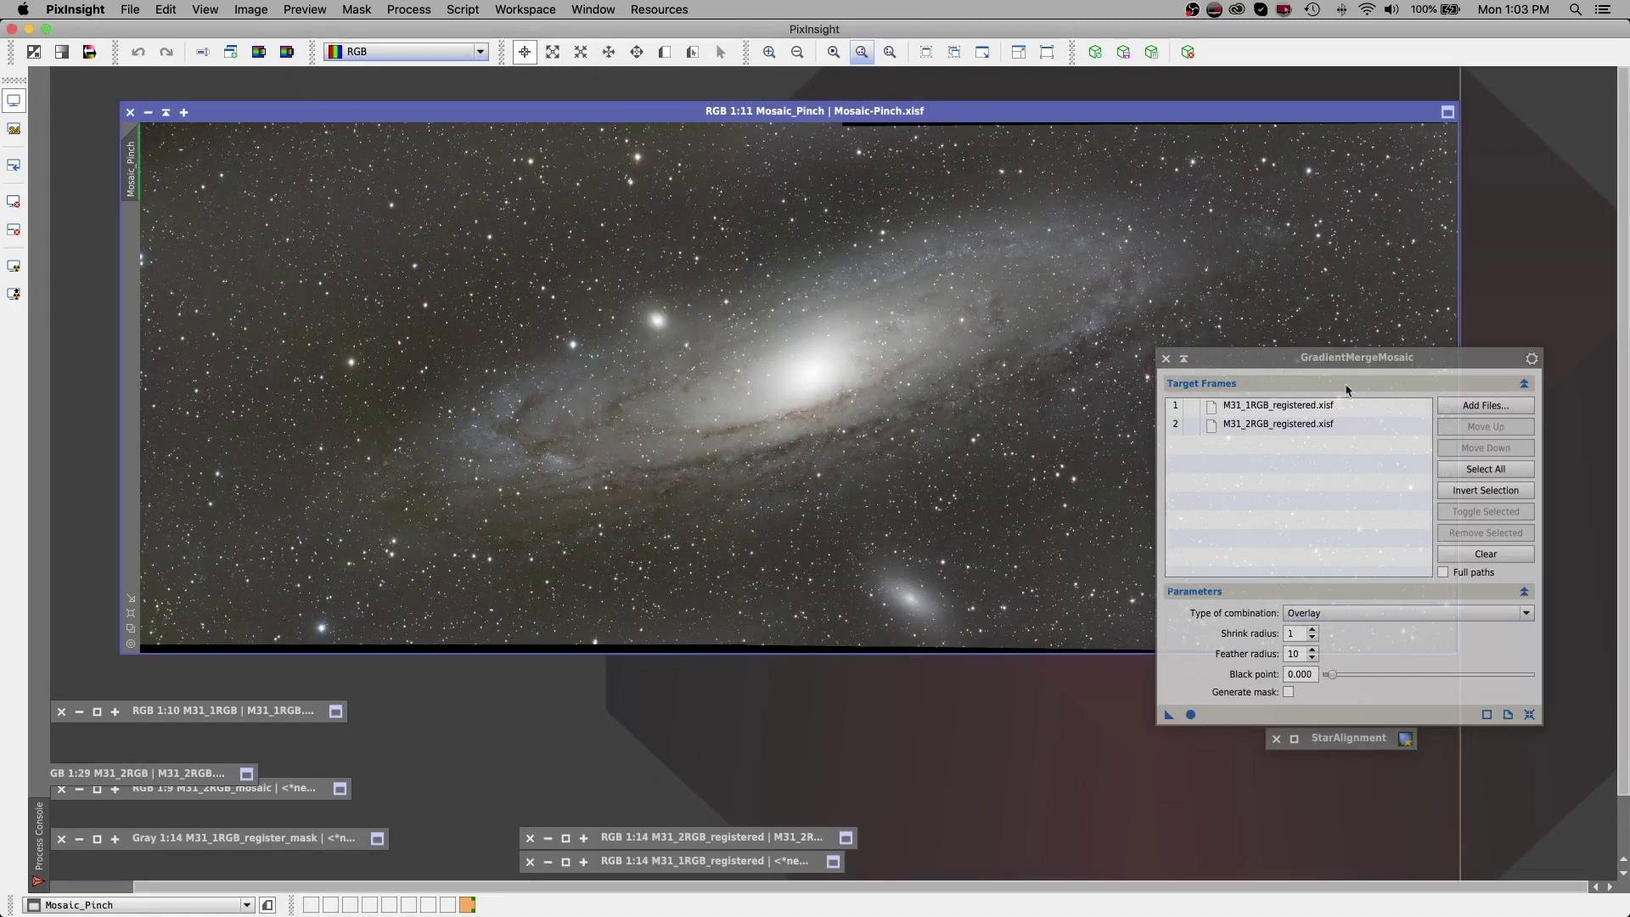
click(890, 52)
click(768, 53)
click(768, 53)
click(768, 53)
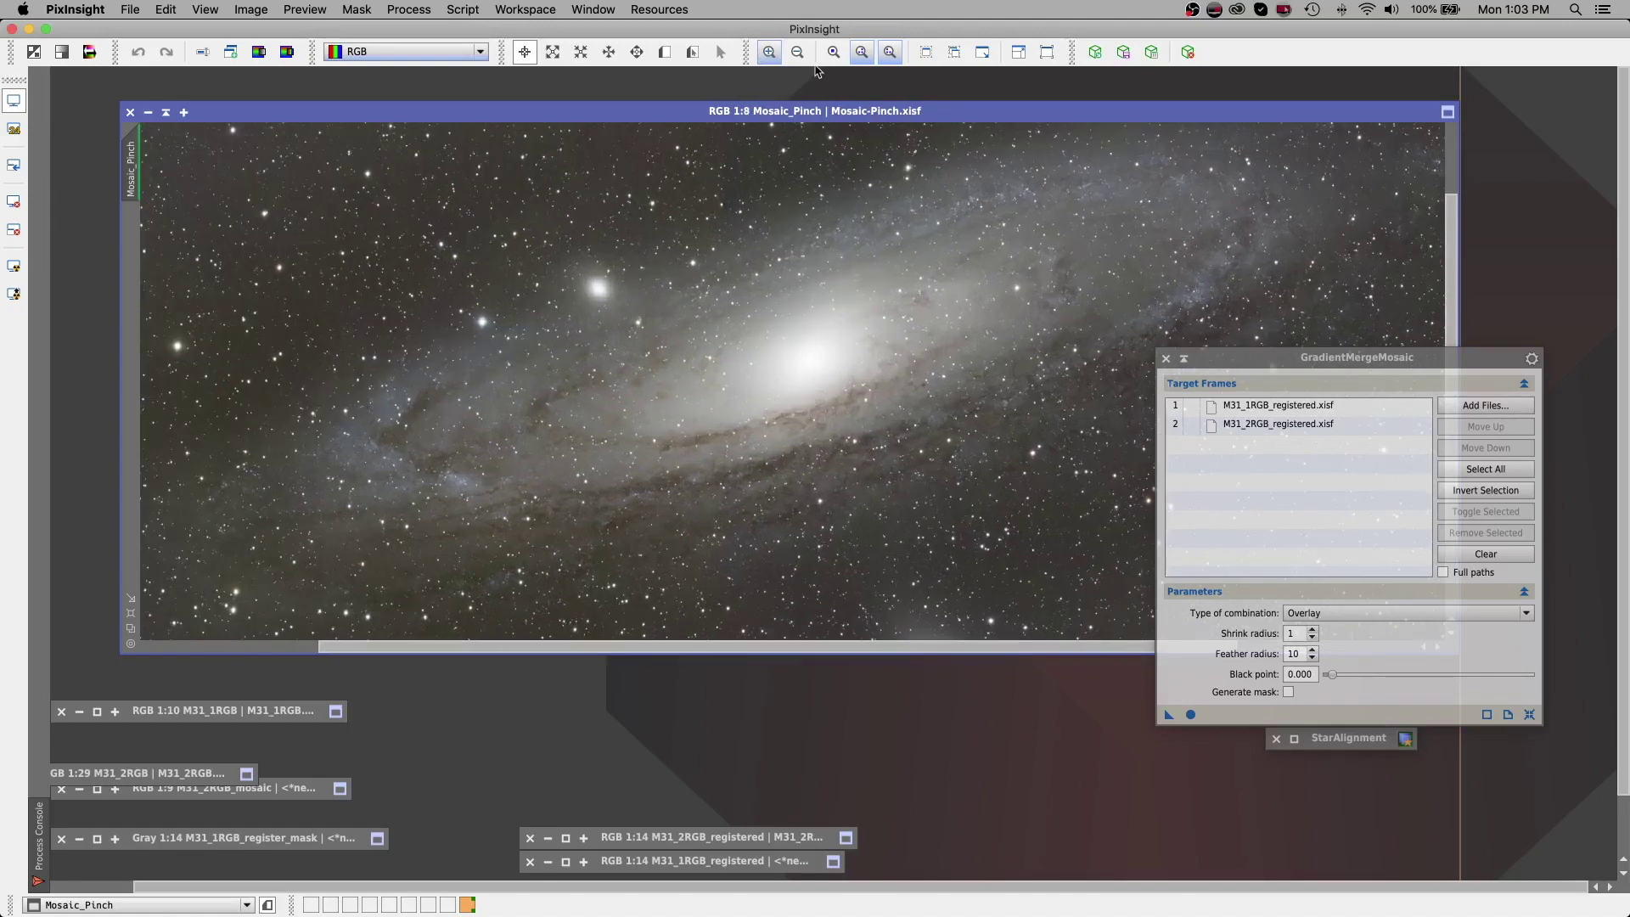
scroll(1244, 178, up, 2)
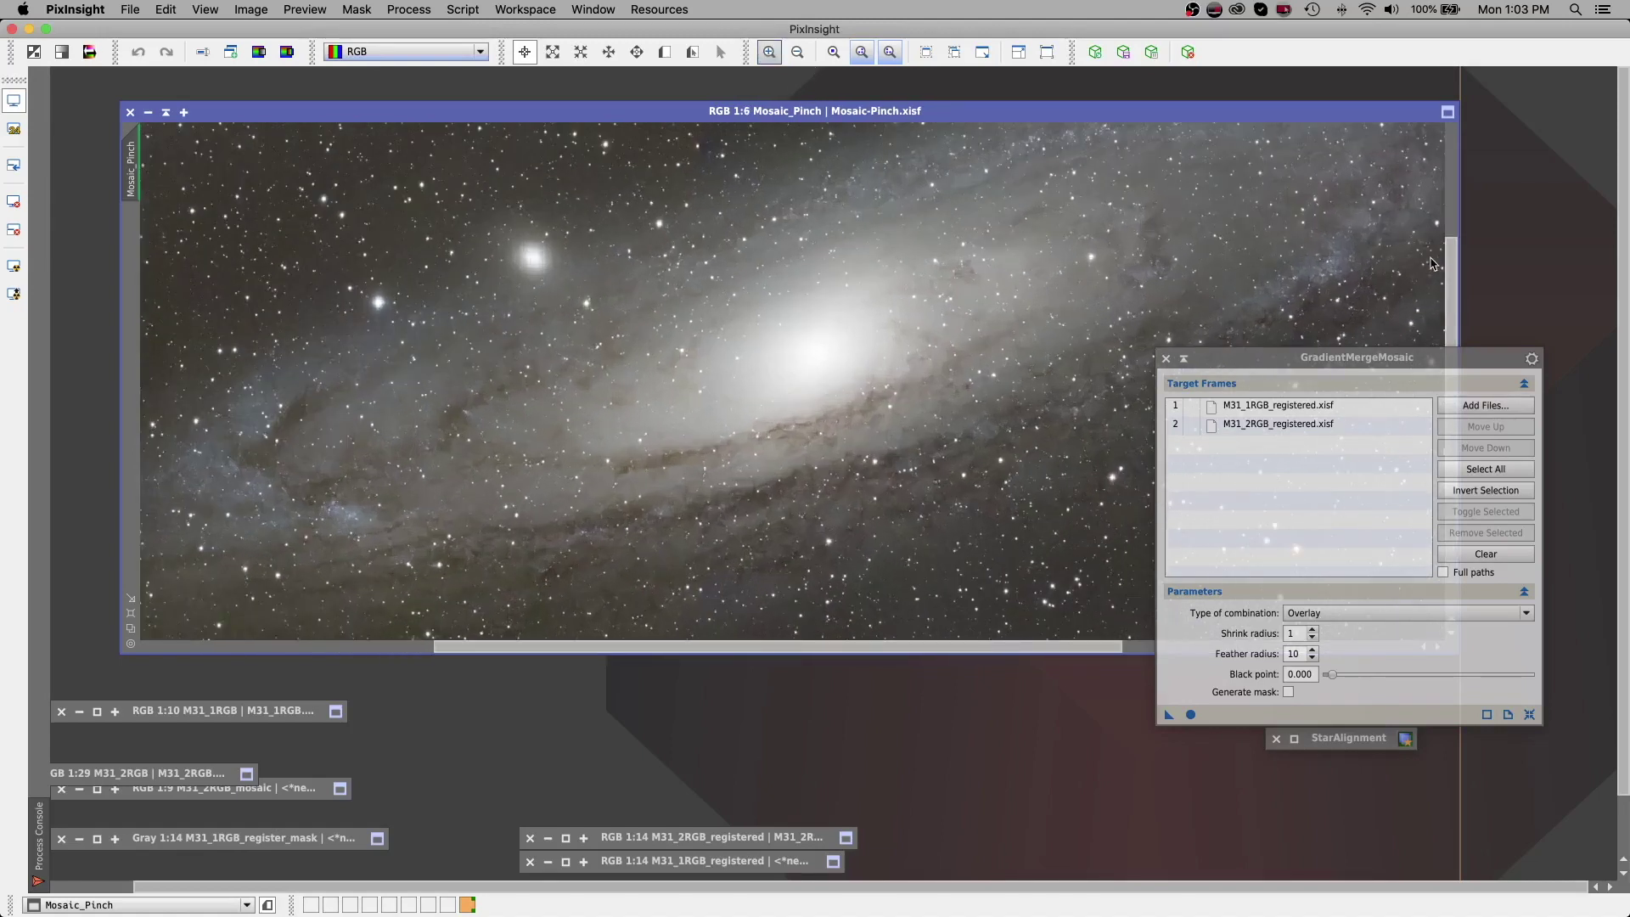
scroll(1433, 264, up, 3)
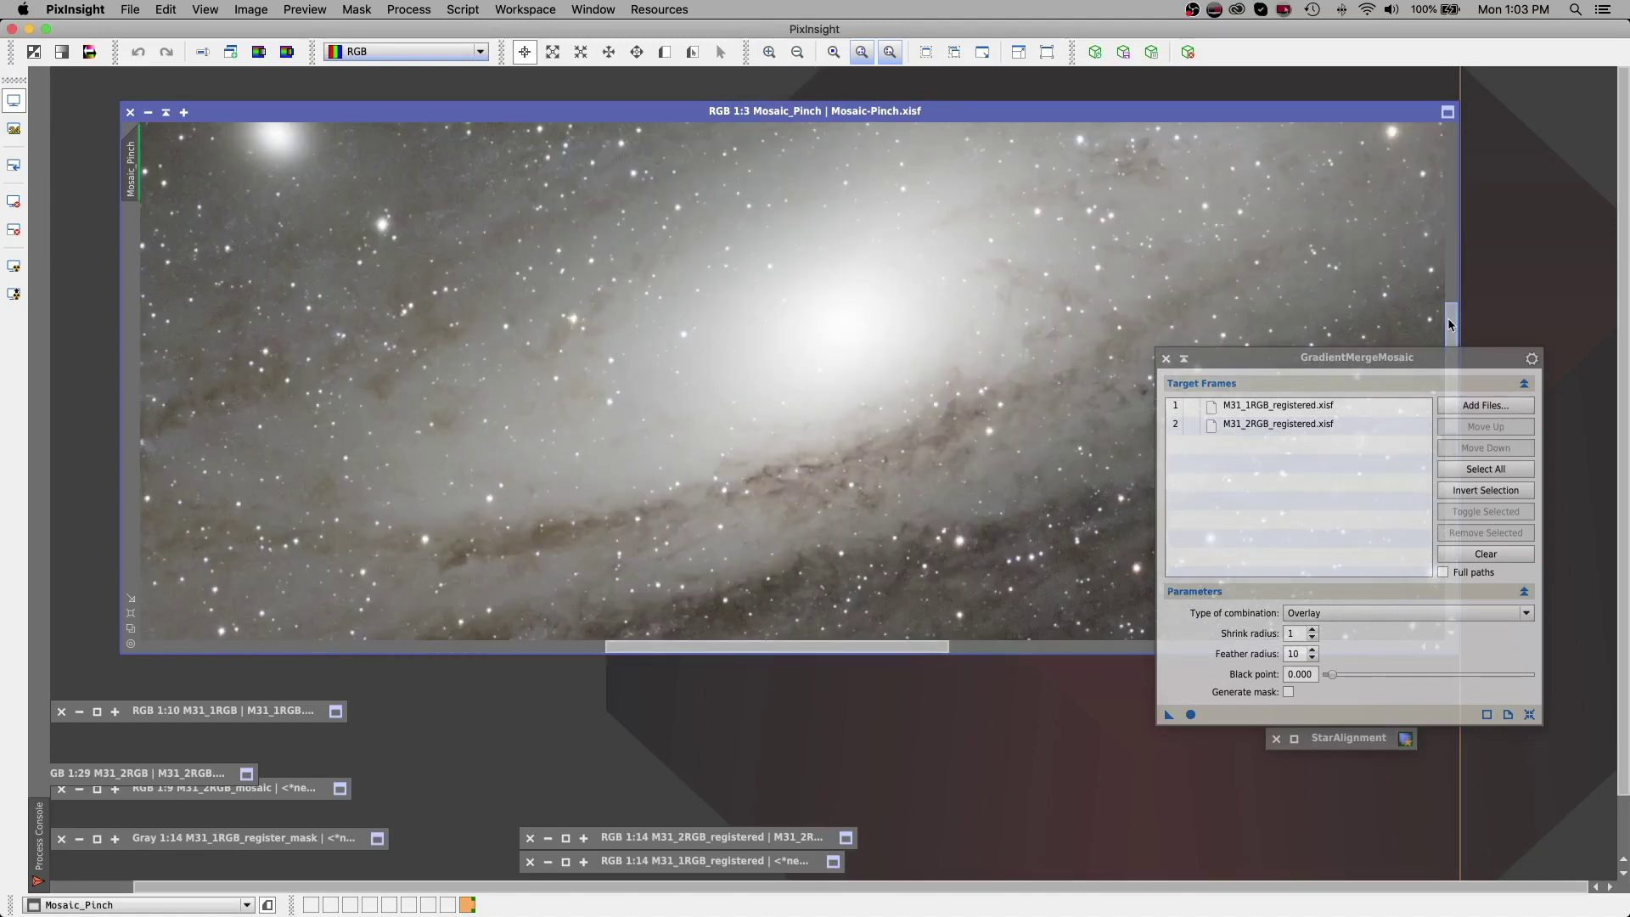
drag(1449, 319, 1453, 130)
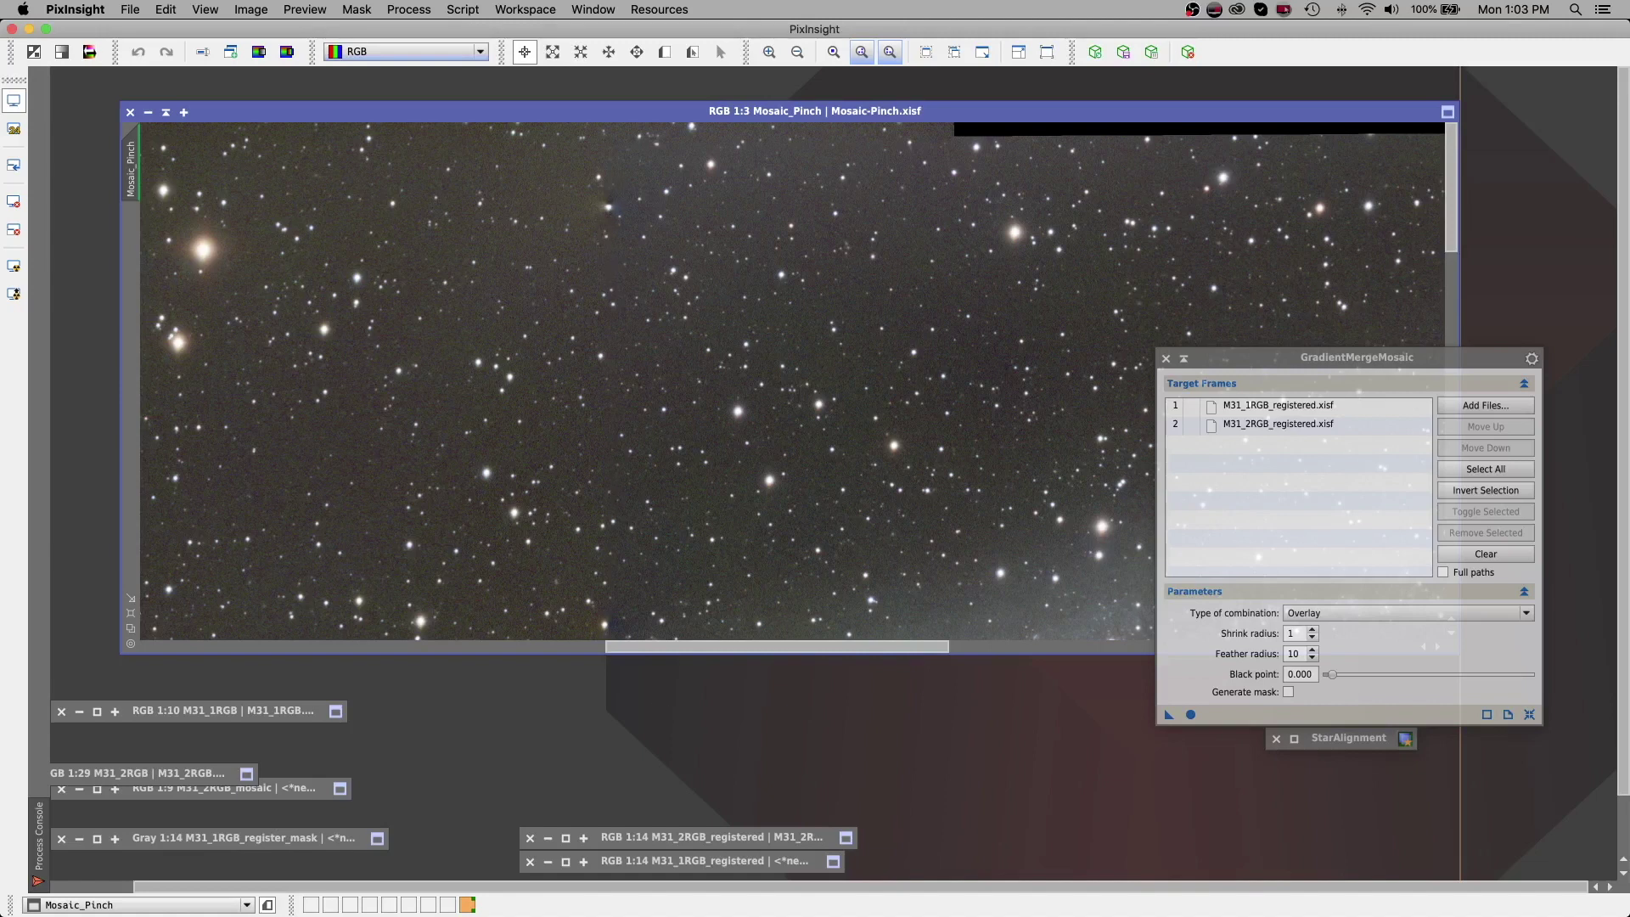
scroll(1055, 244, down, 5)
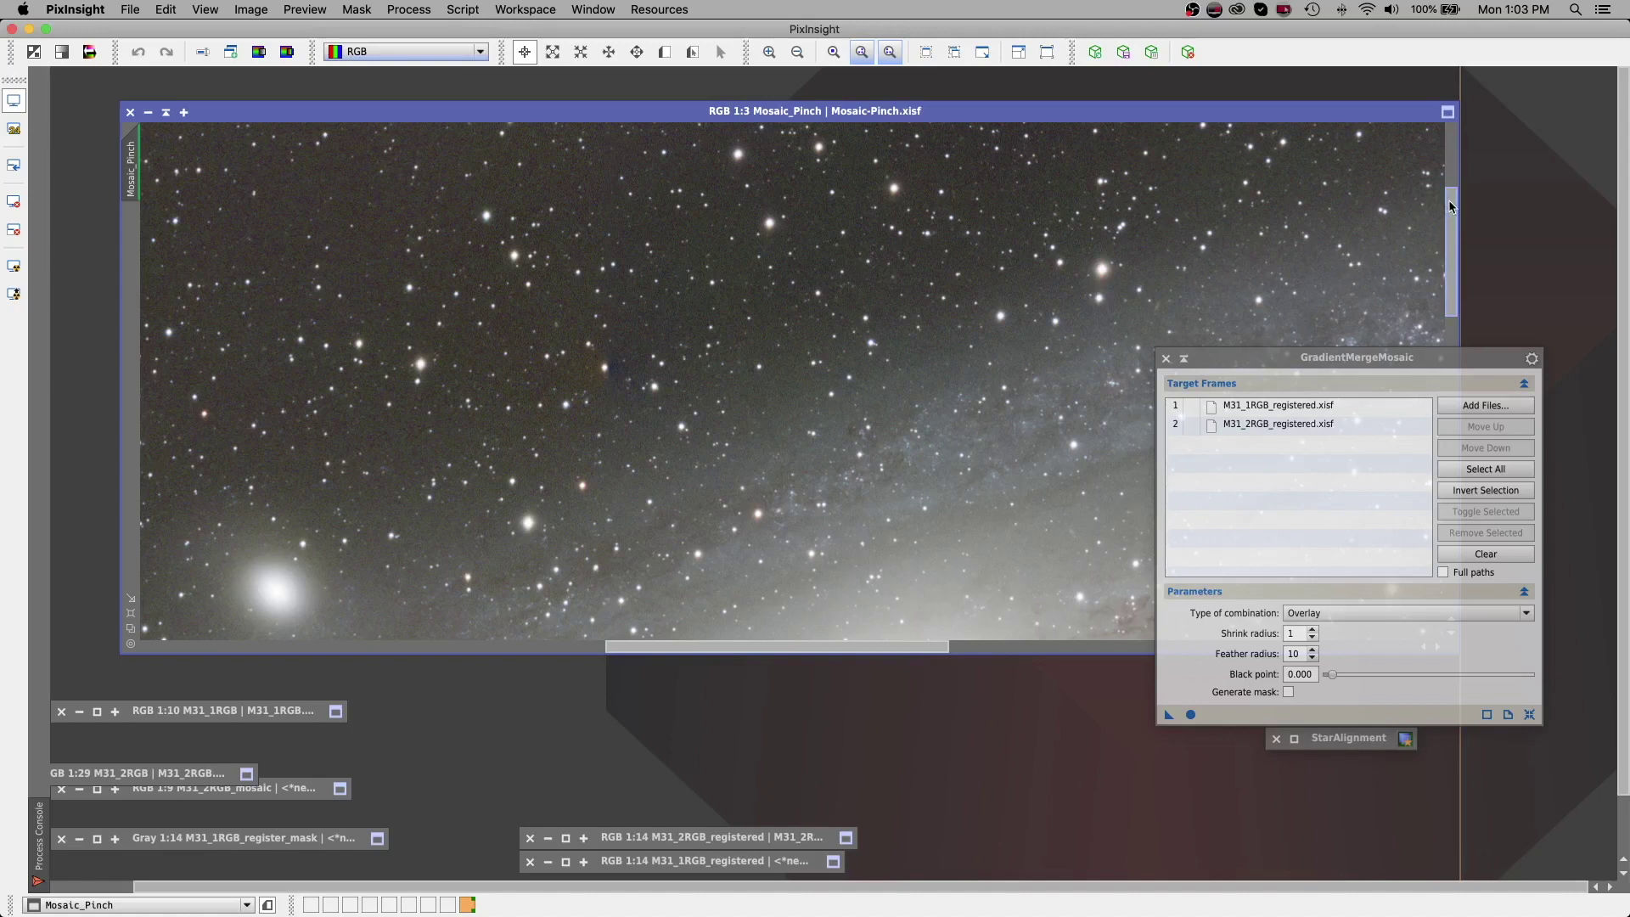
drag(1449, 200, 1452, 127)
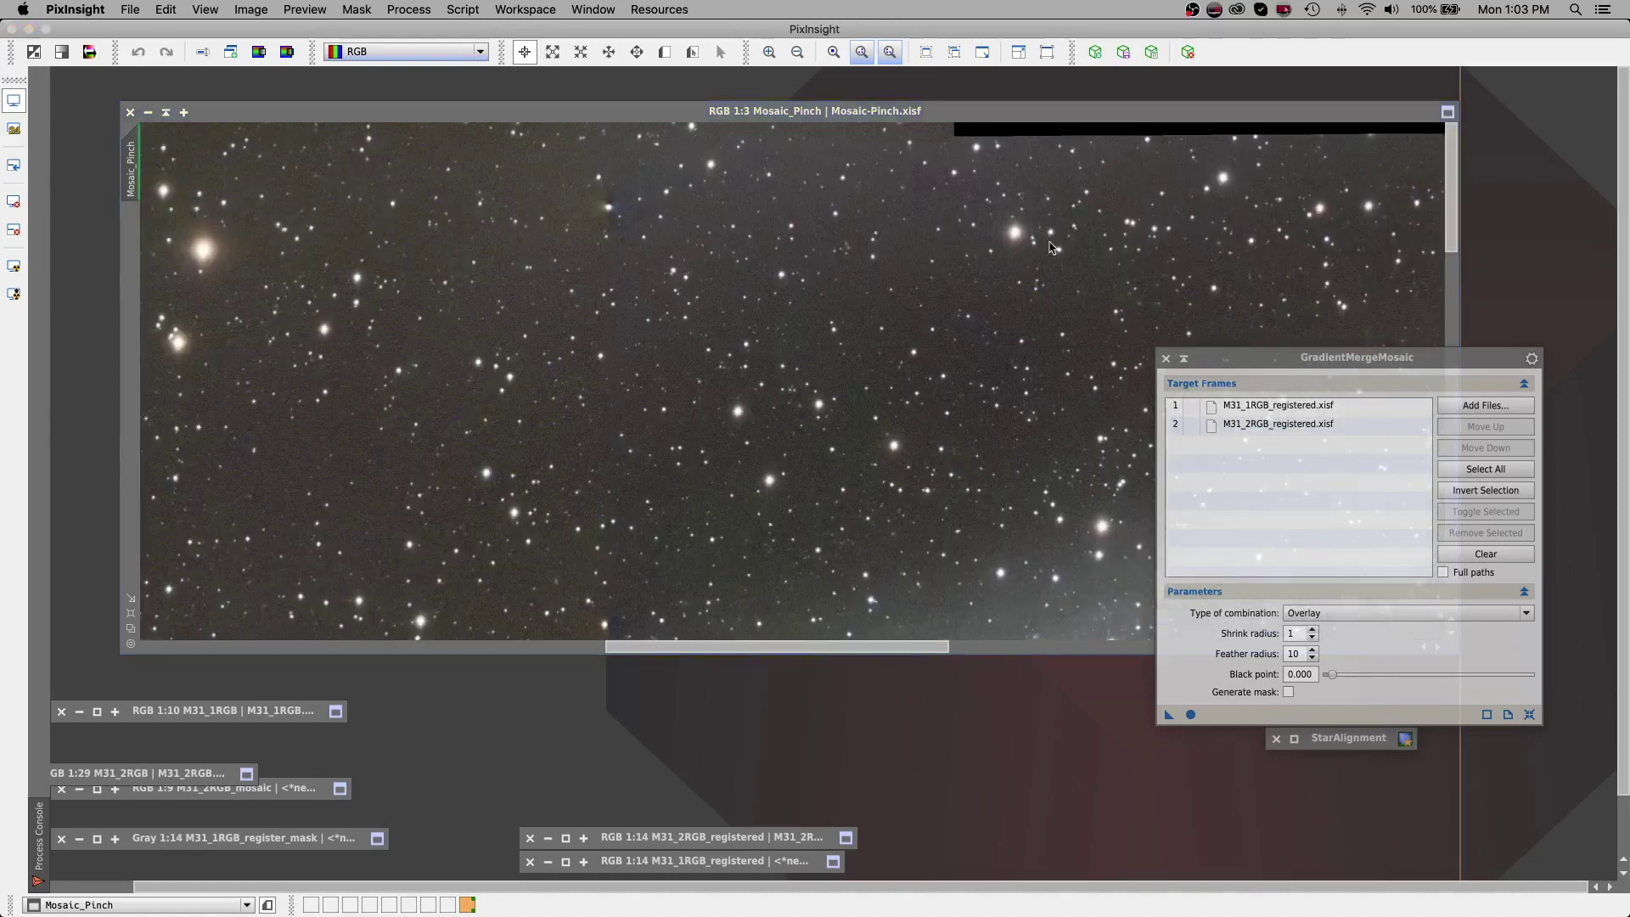
Set the GradientMergeMosaic shrink radius to 8 and the feather radius to 60
drag(1328, 359, 1050, 247)
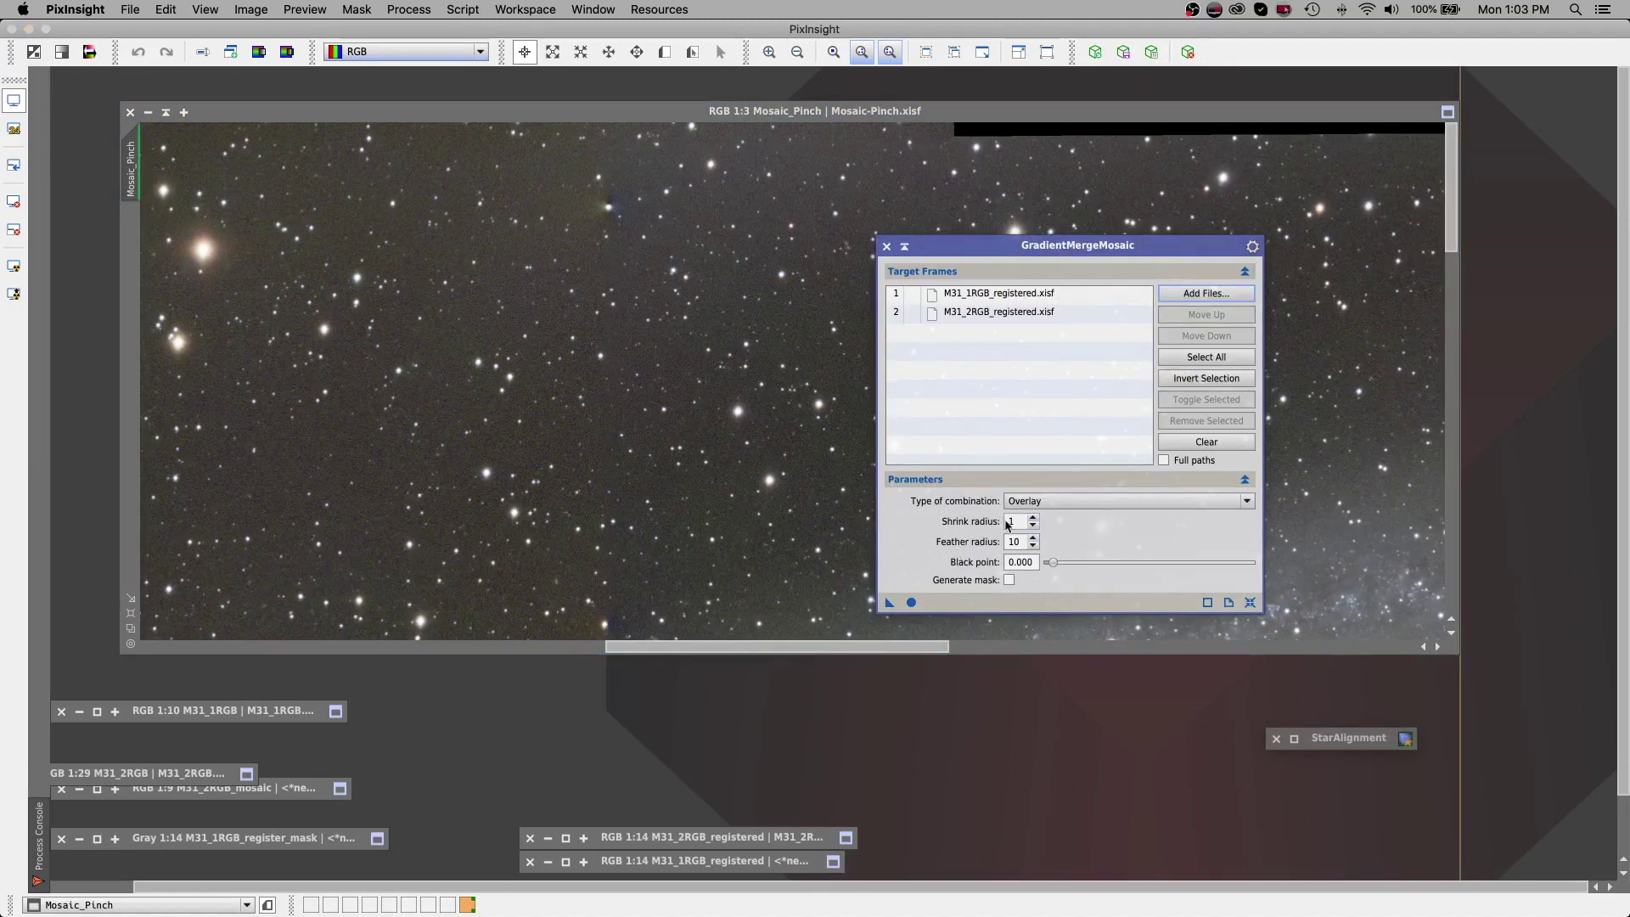
click(1034, 523)
key(Tab)
drag(1035, 250, 1257, 327)
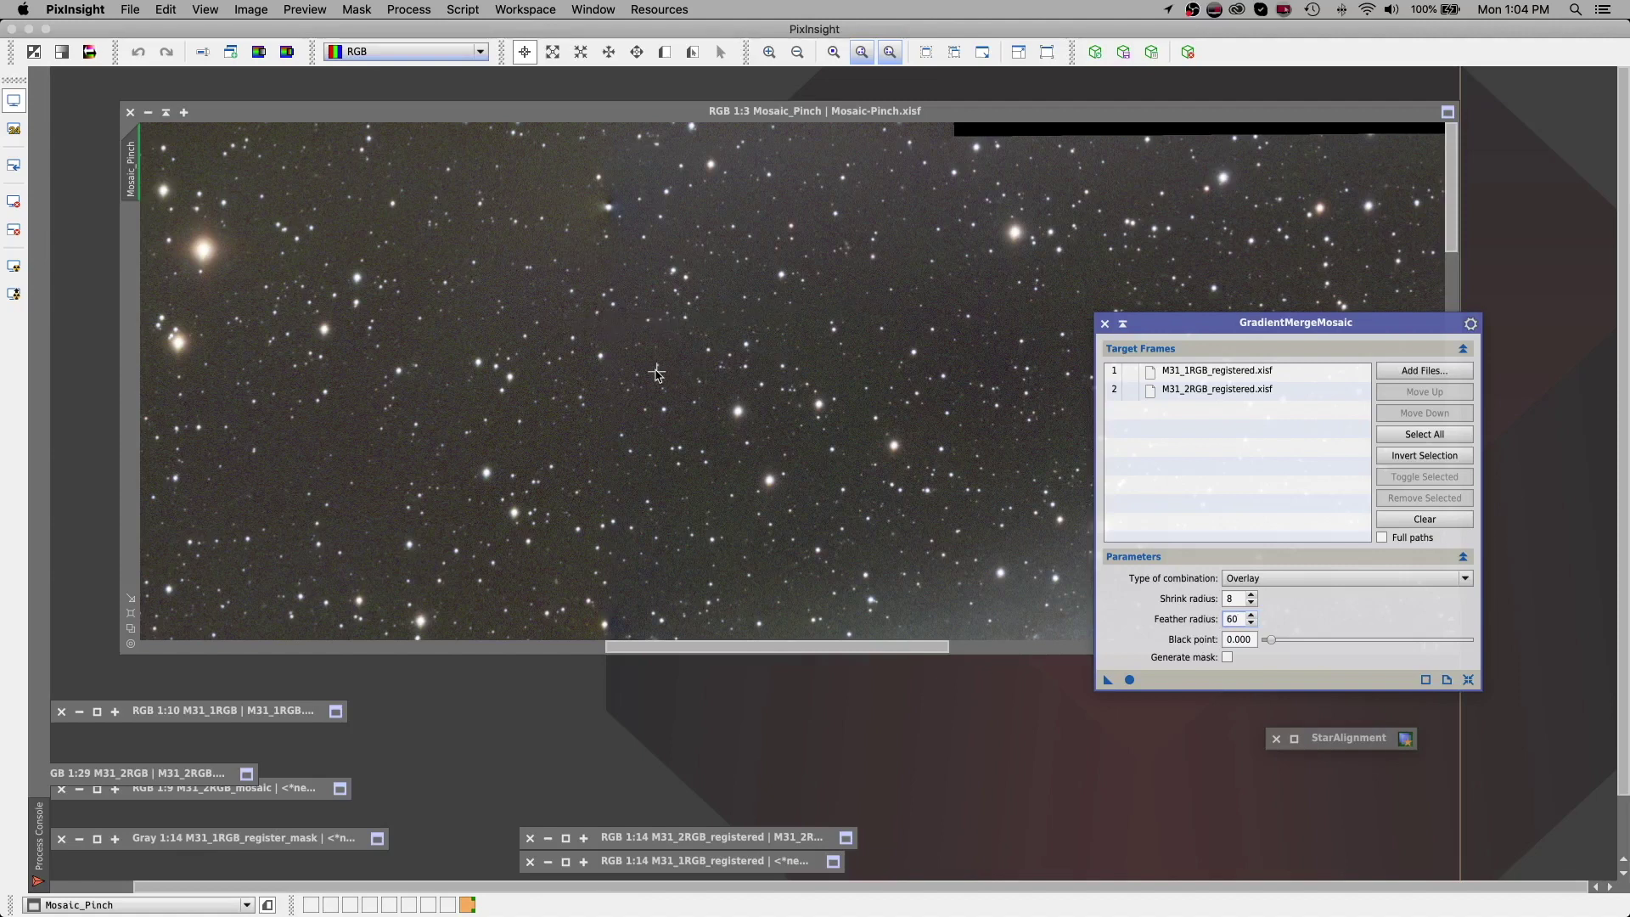
Move the GradientMergeMosaic dialog and the Mosaic_Pinch image window higher in the workspace
click(598, 276)
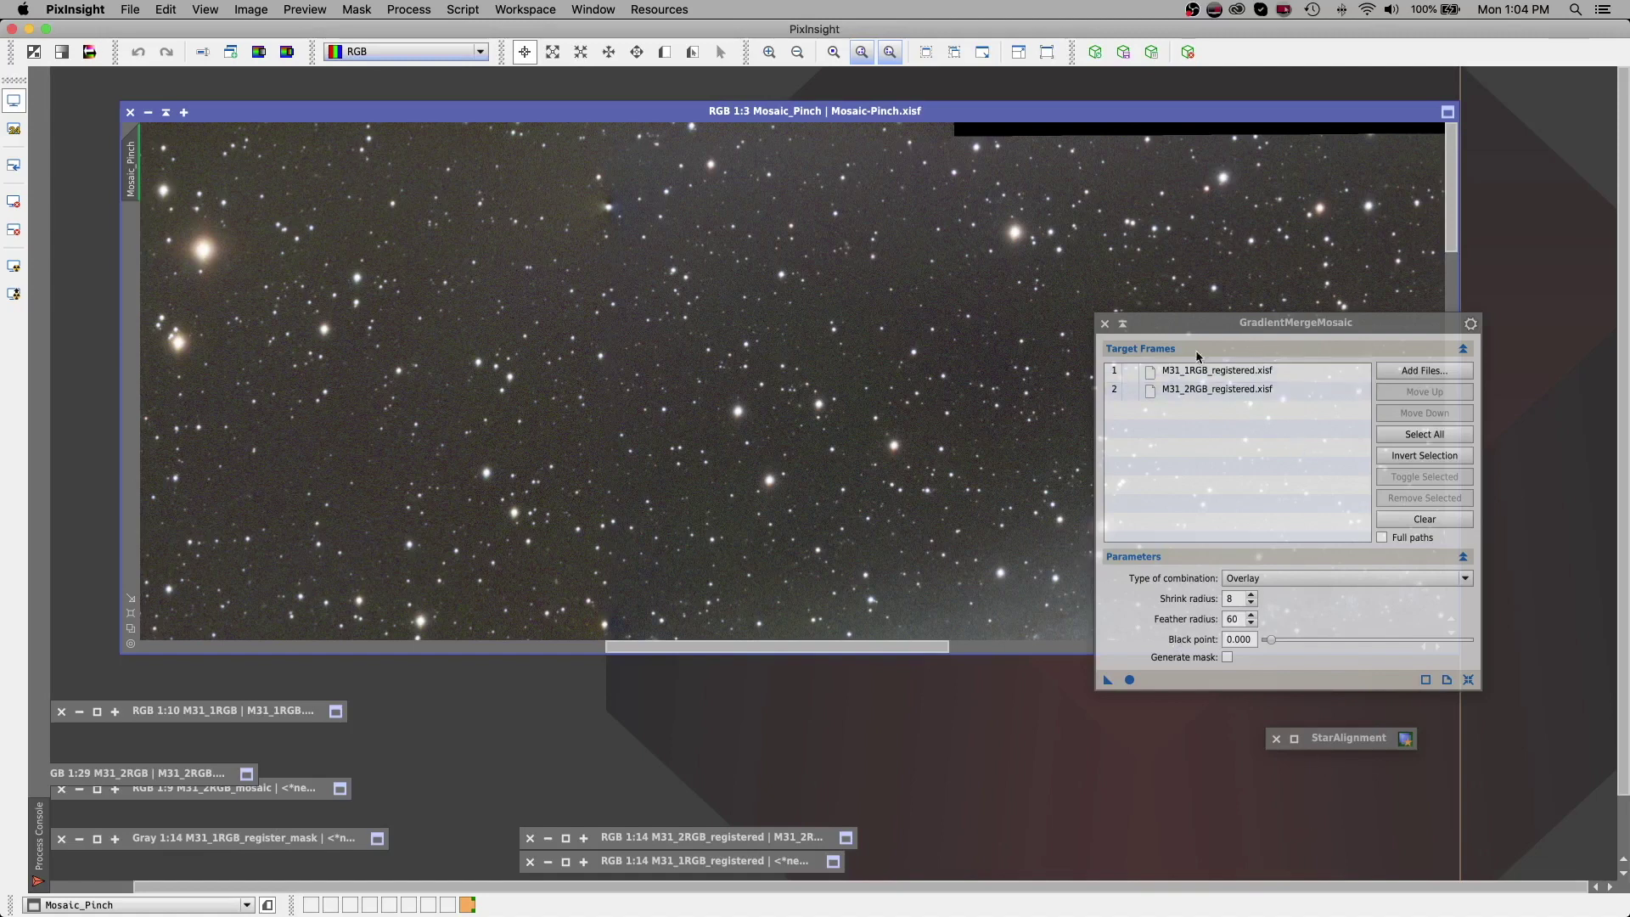
drag(1145, 330, 1182, 231)
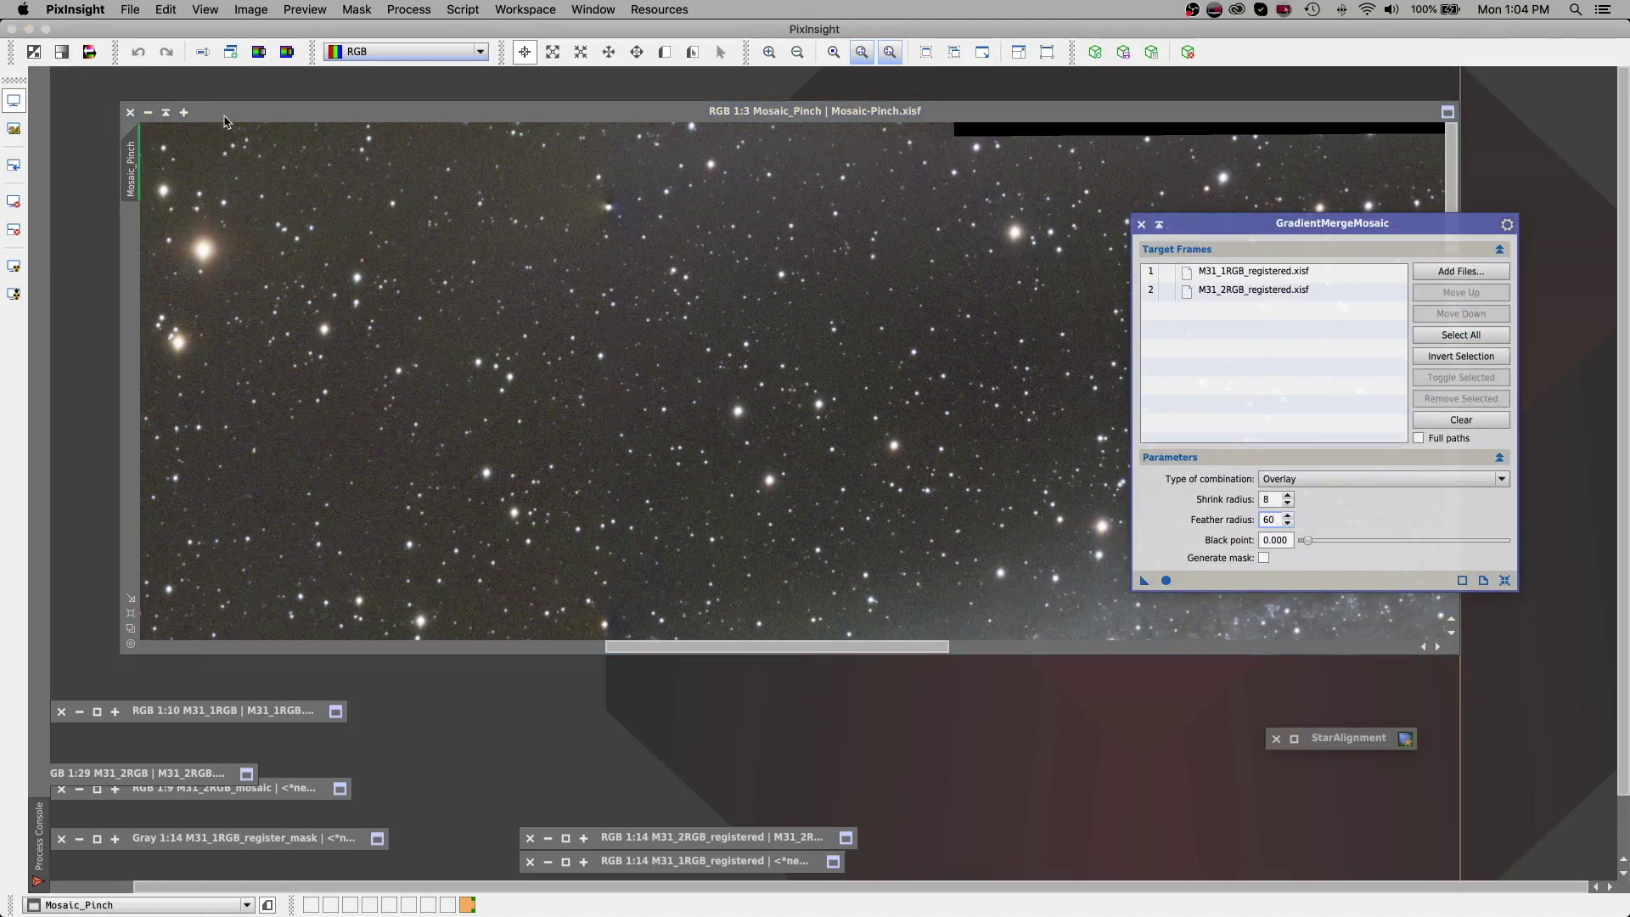
drag(229, 119, 162, 96)
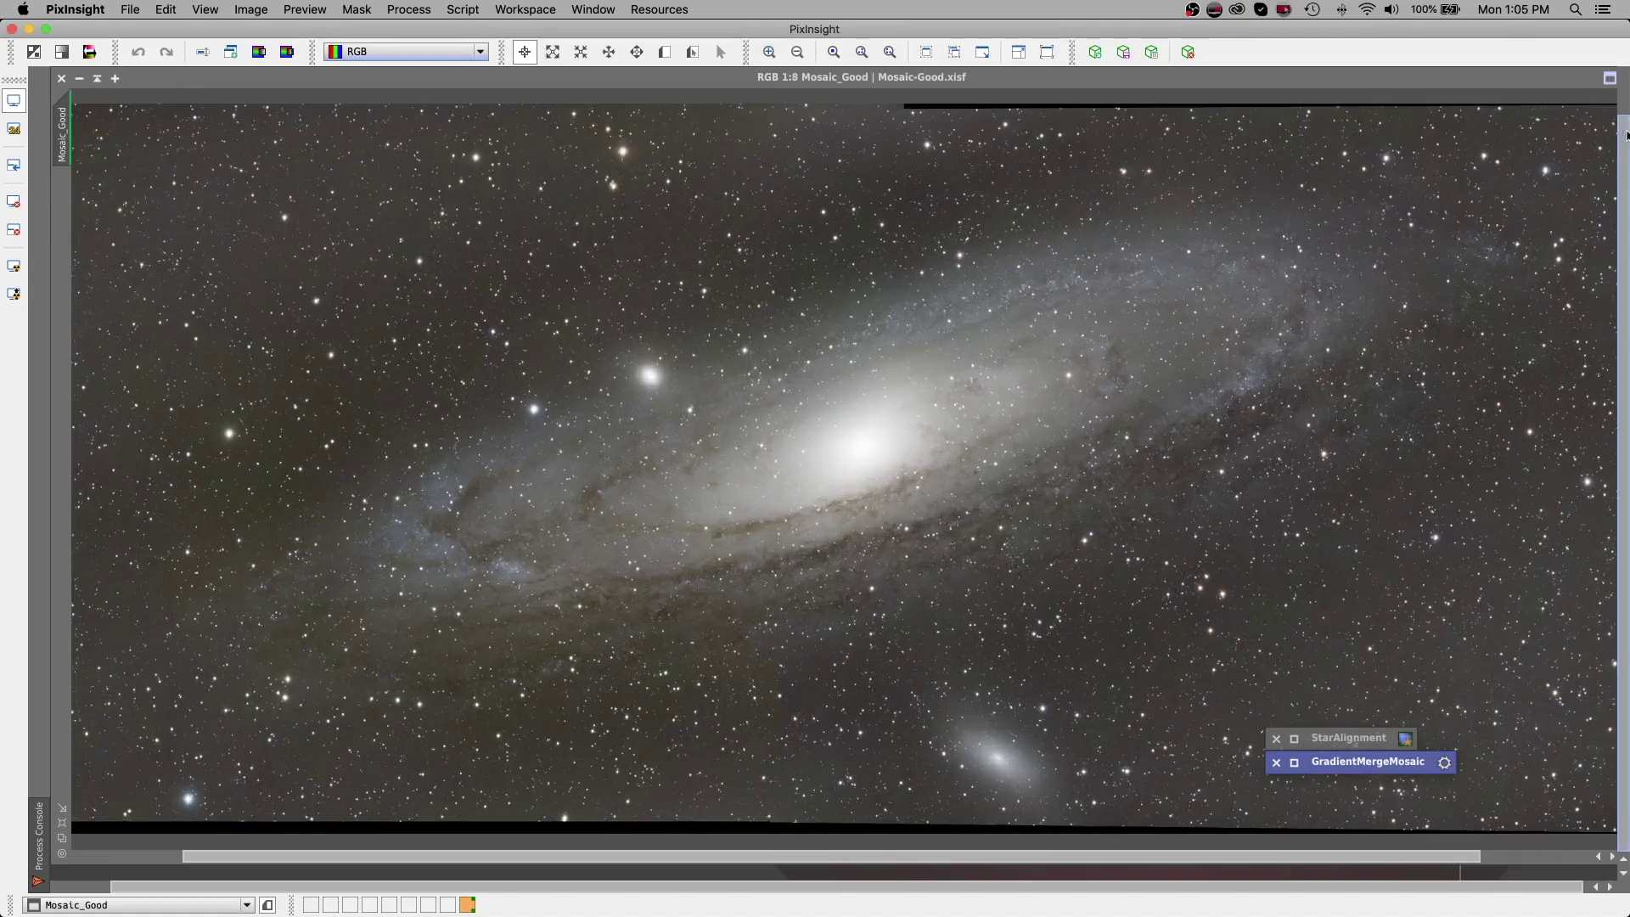
Examine the stars along the panel seam of the Mosaic_Good image at 1:3 zoom, from its upper edge to its lower edge
drag(1625, 133, 1623, 104)
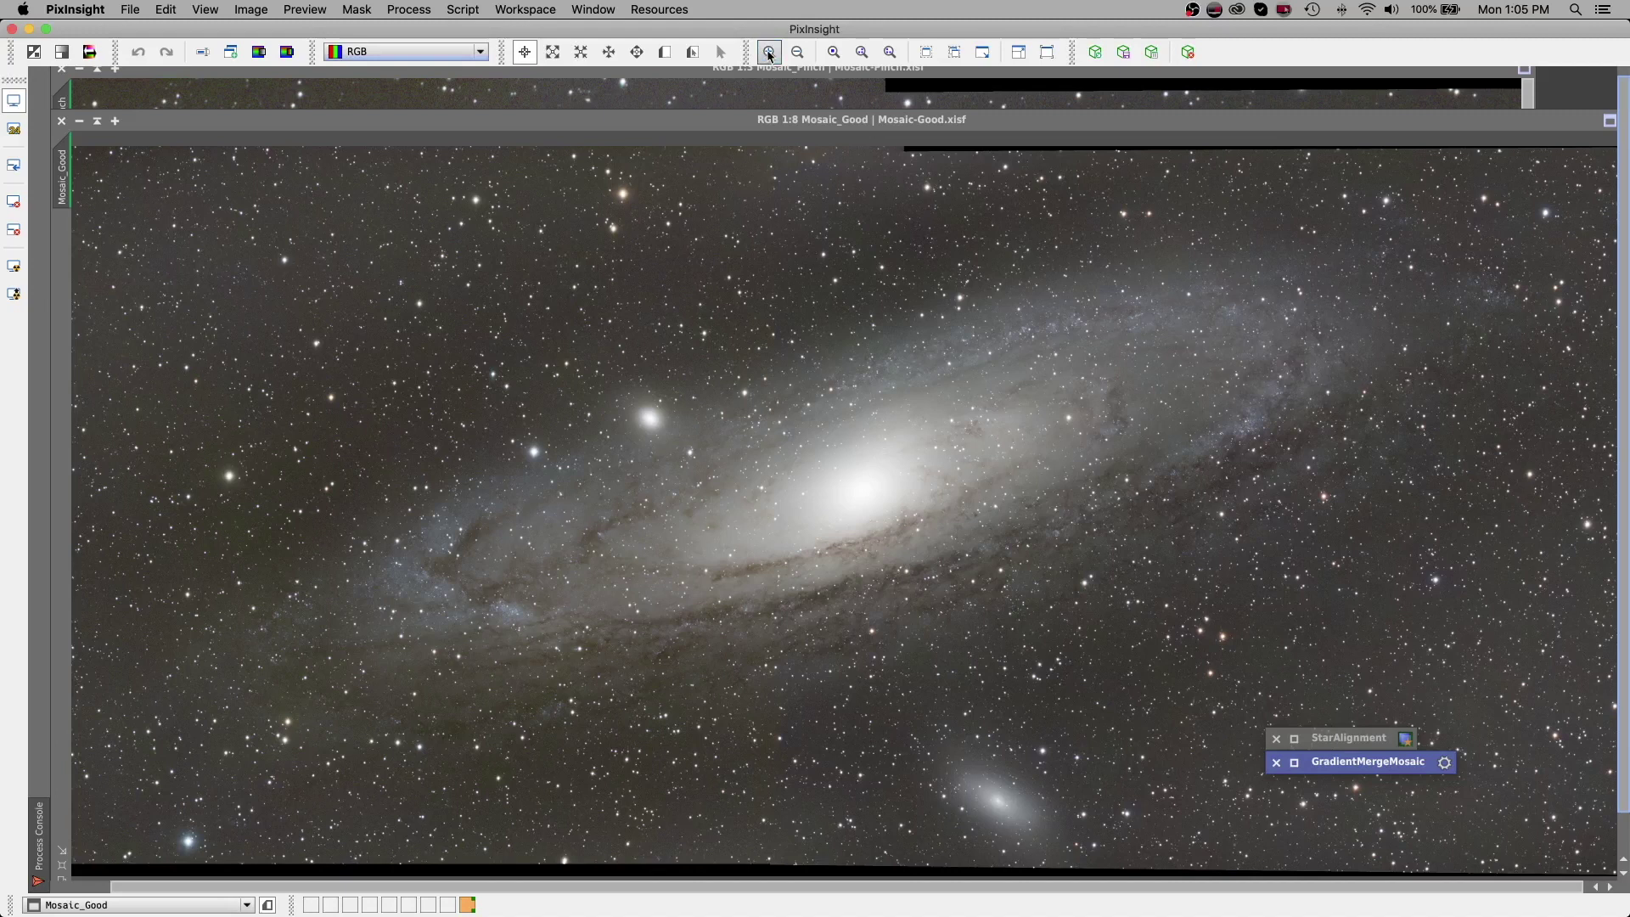
click(769, 52)
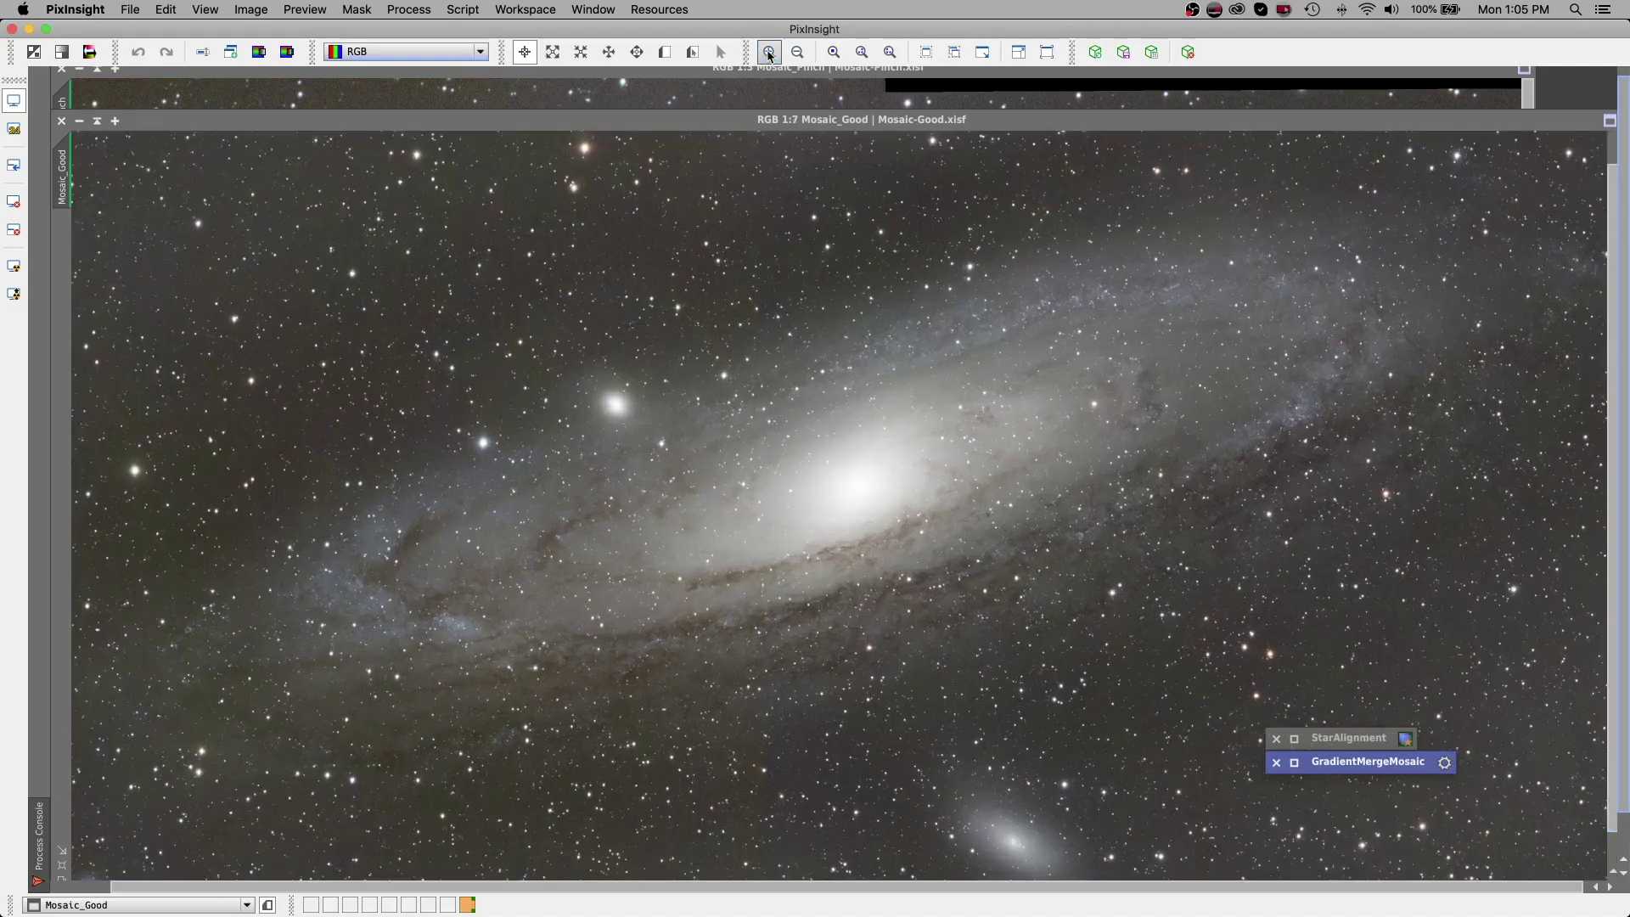
click(769, 53)
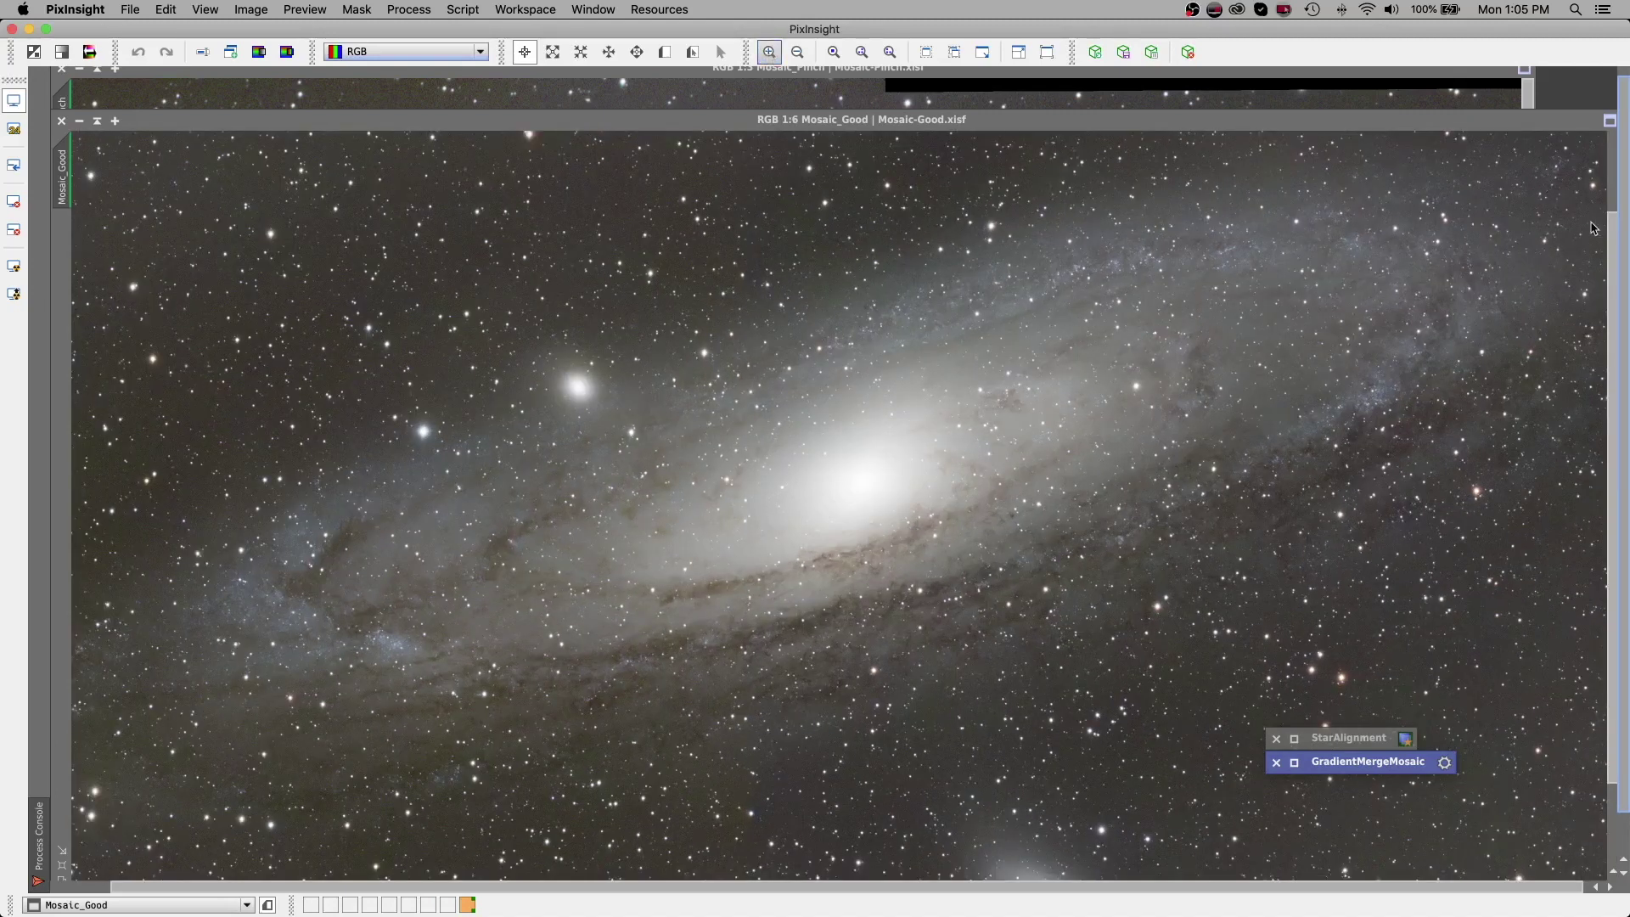
key(ctrl+plus)
drag(1613, 272, 1280, 173)
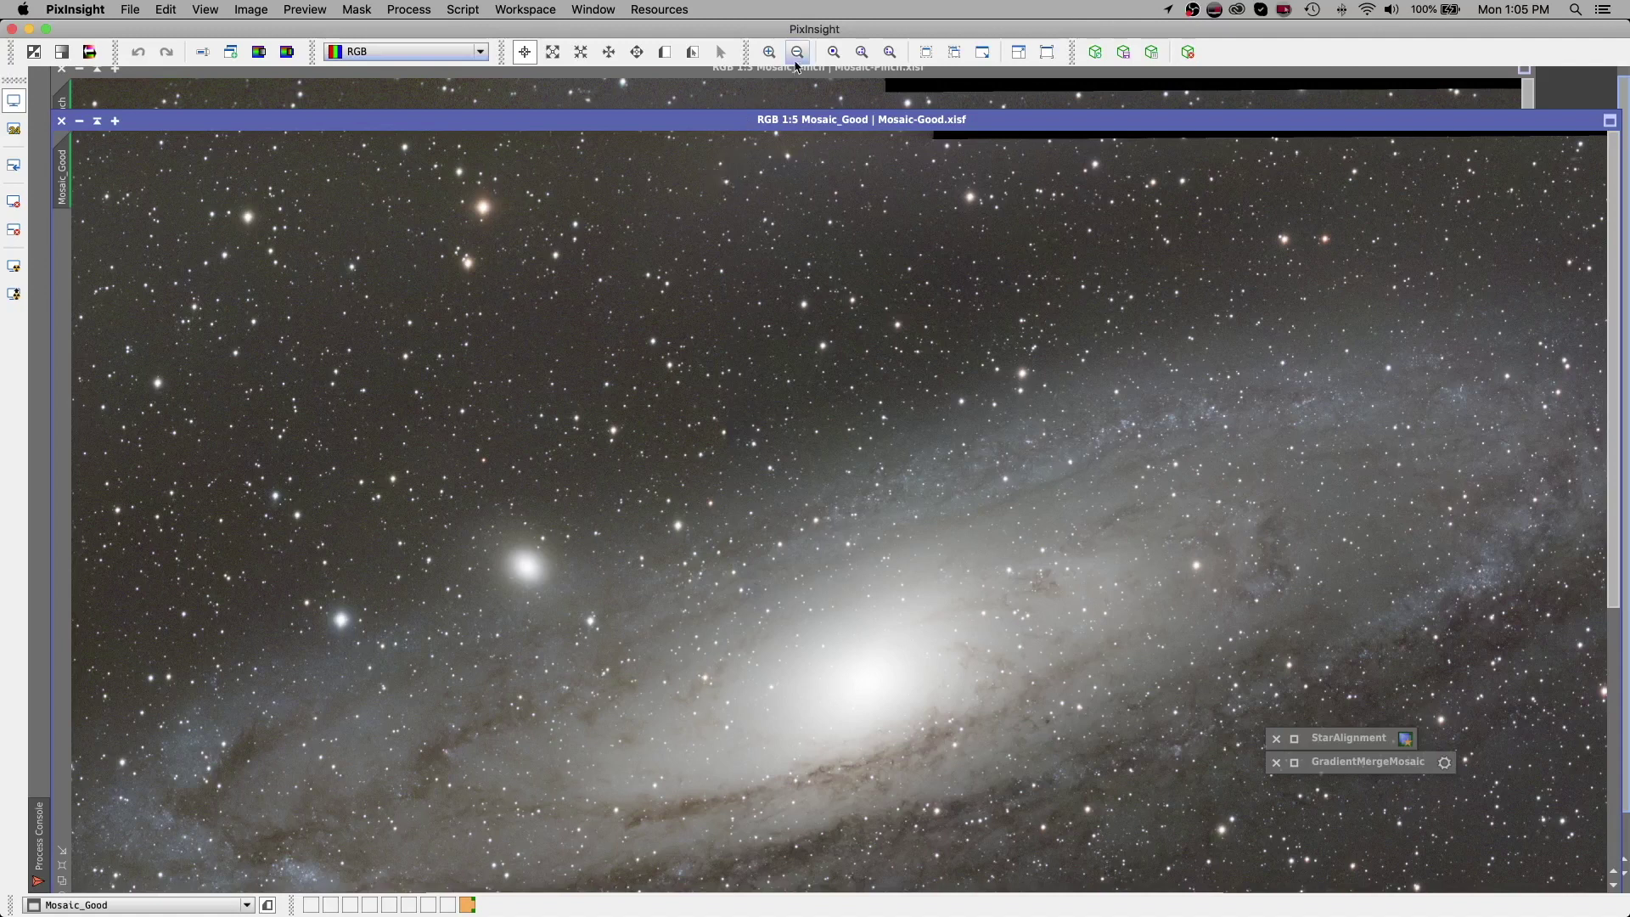
click(770, 53)
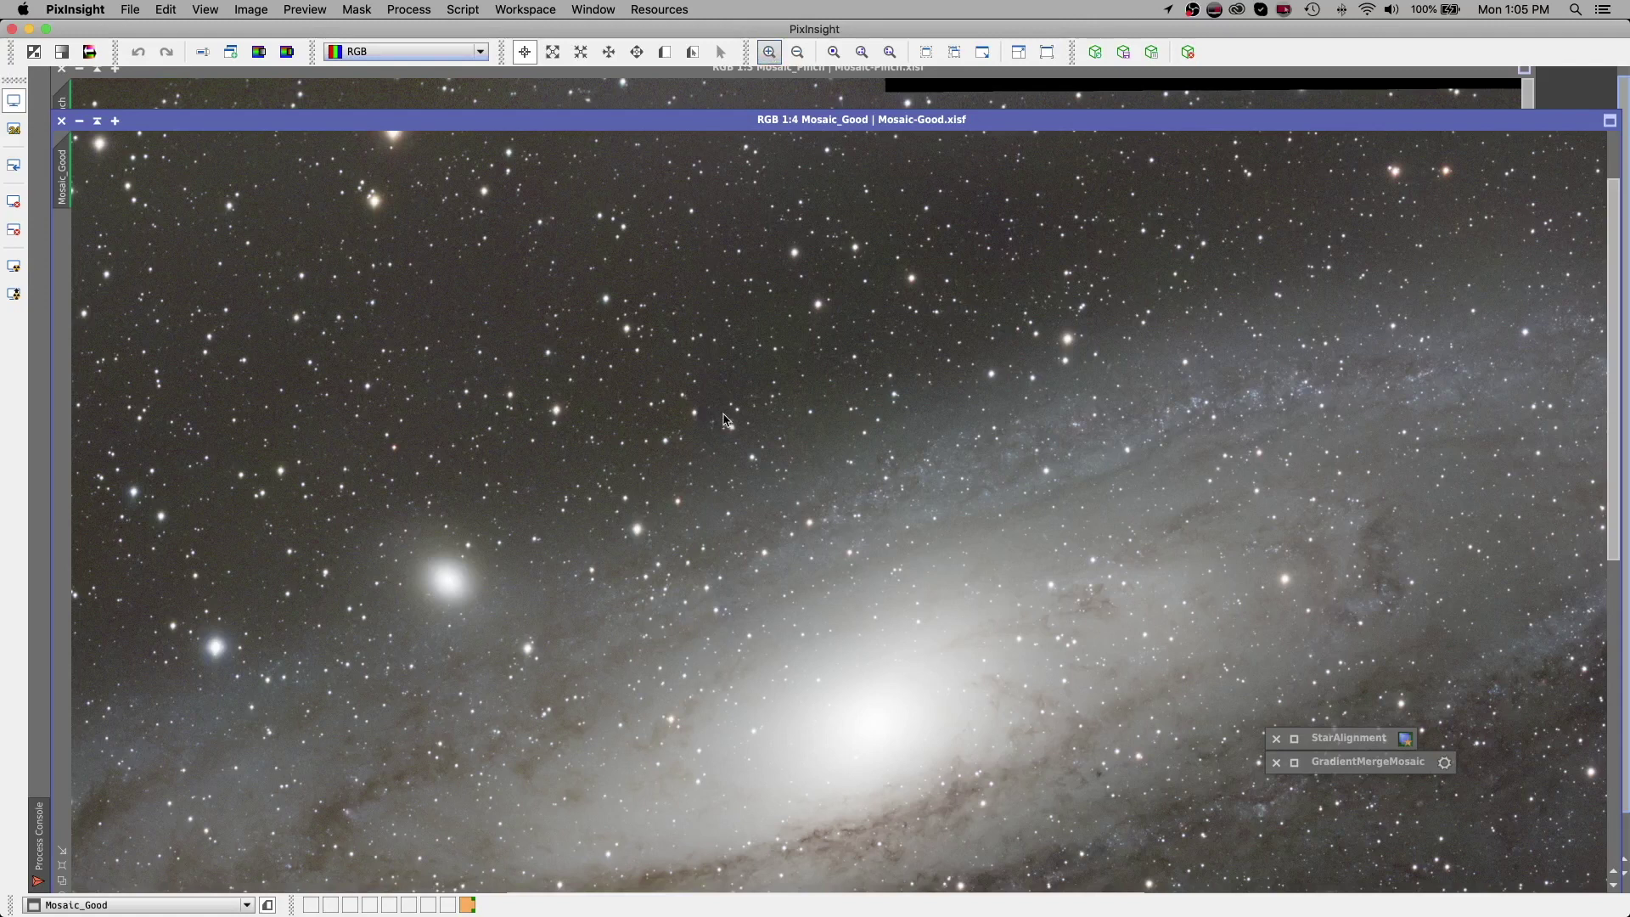
scroll(732, 412, up, 1)
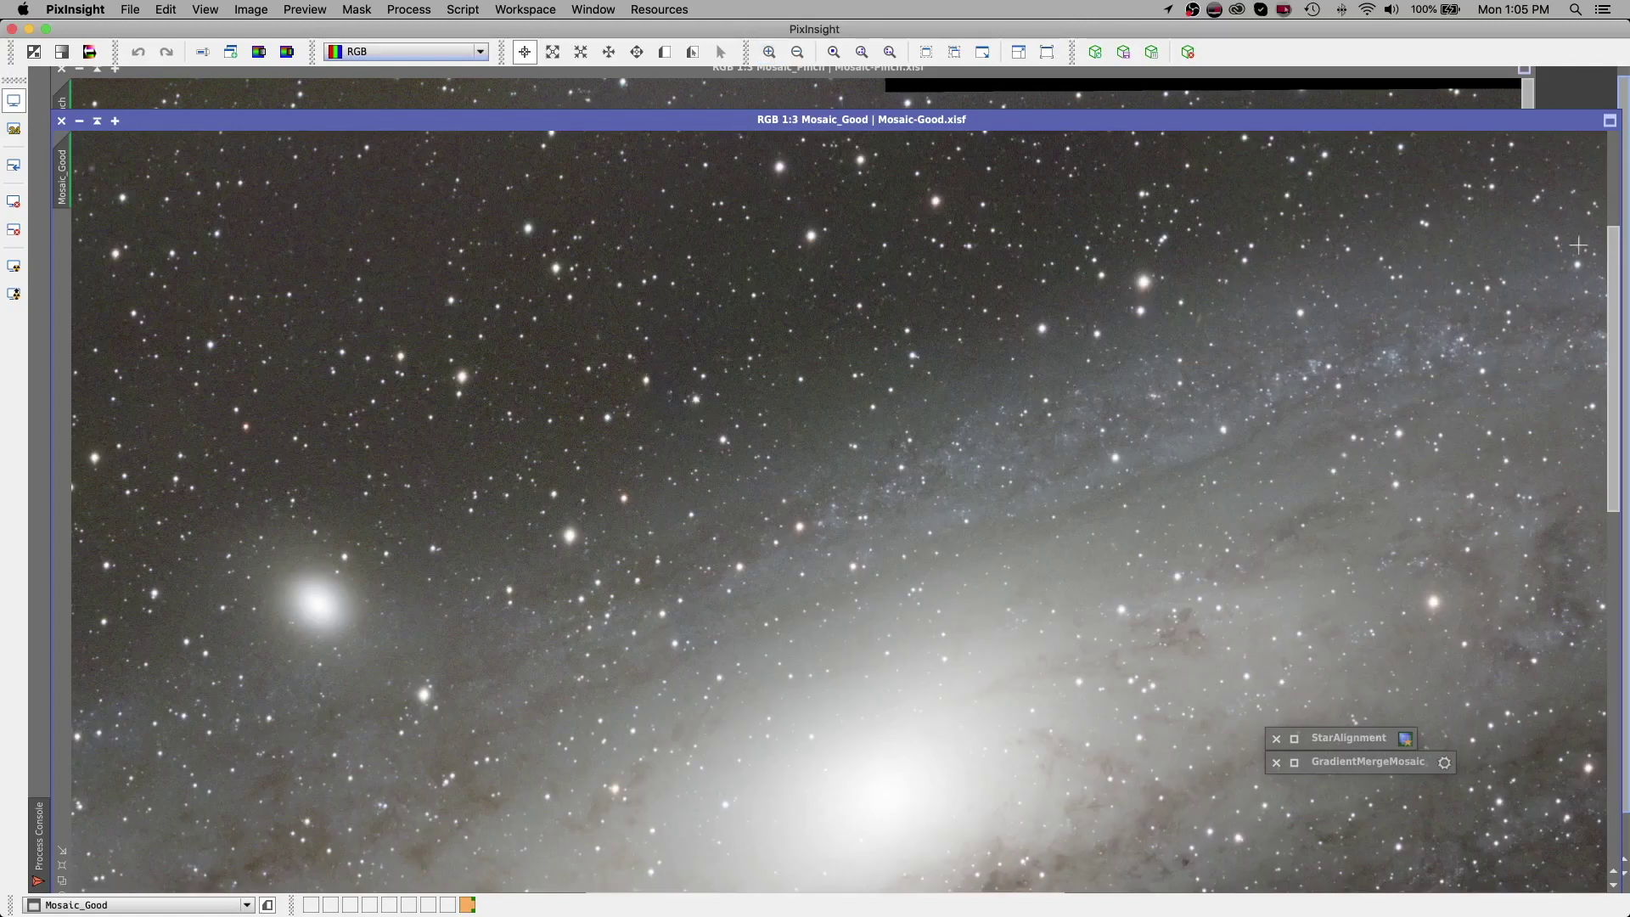
drag(1618, 247, 1618, 149)
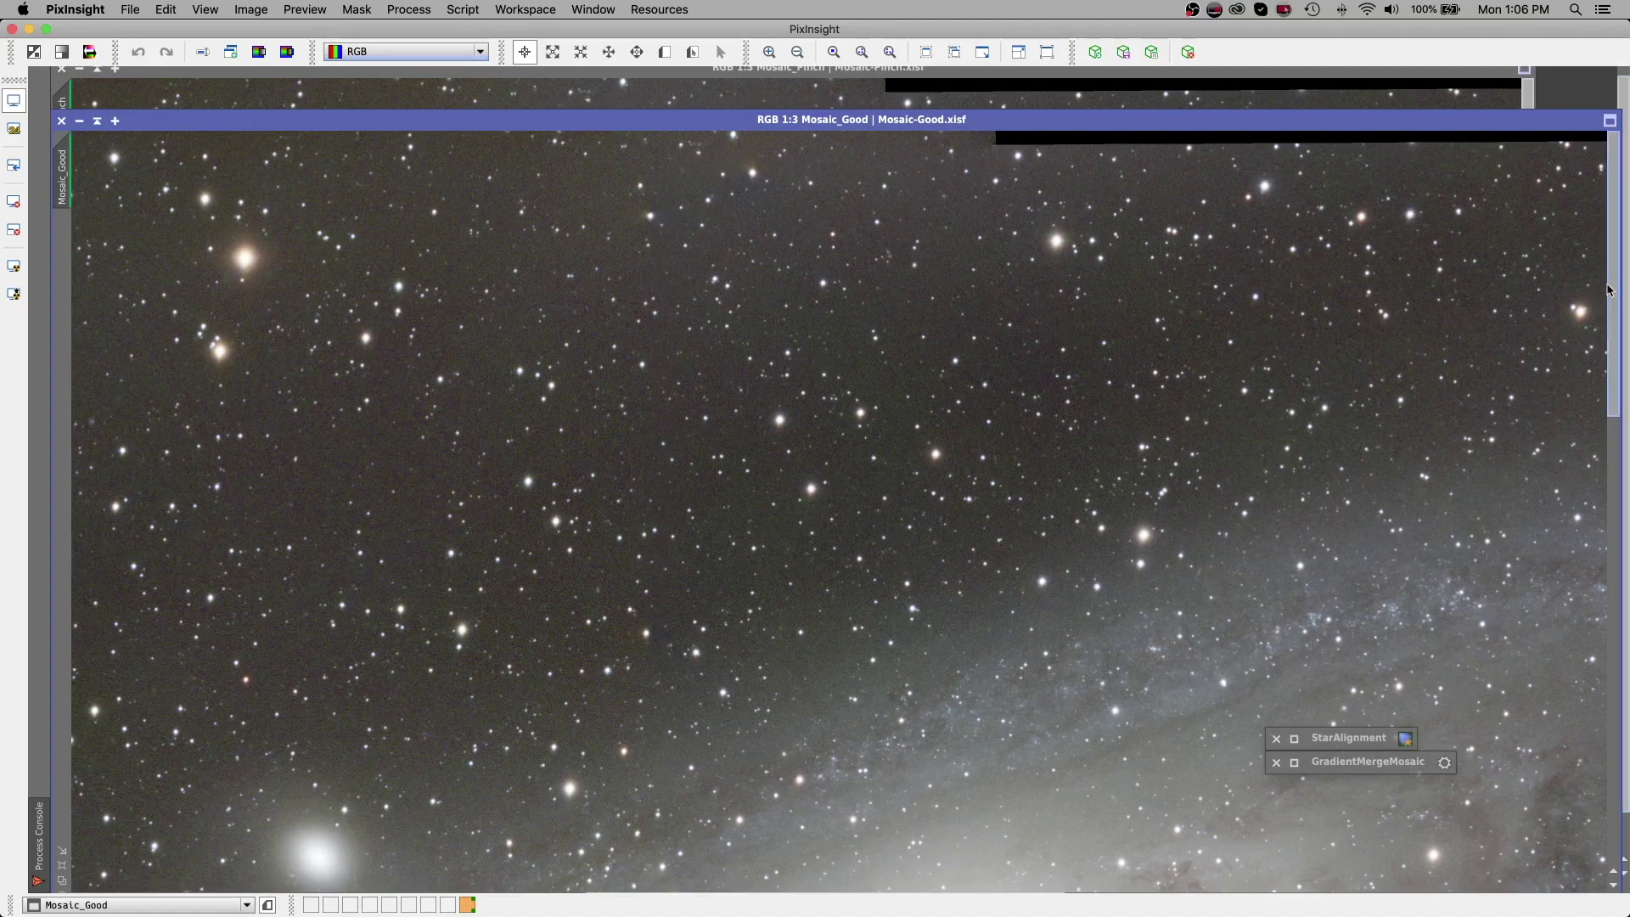
drag(1613, 287, 1618, 752)
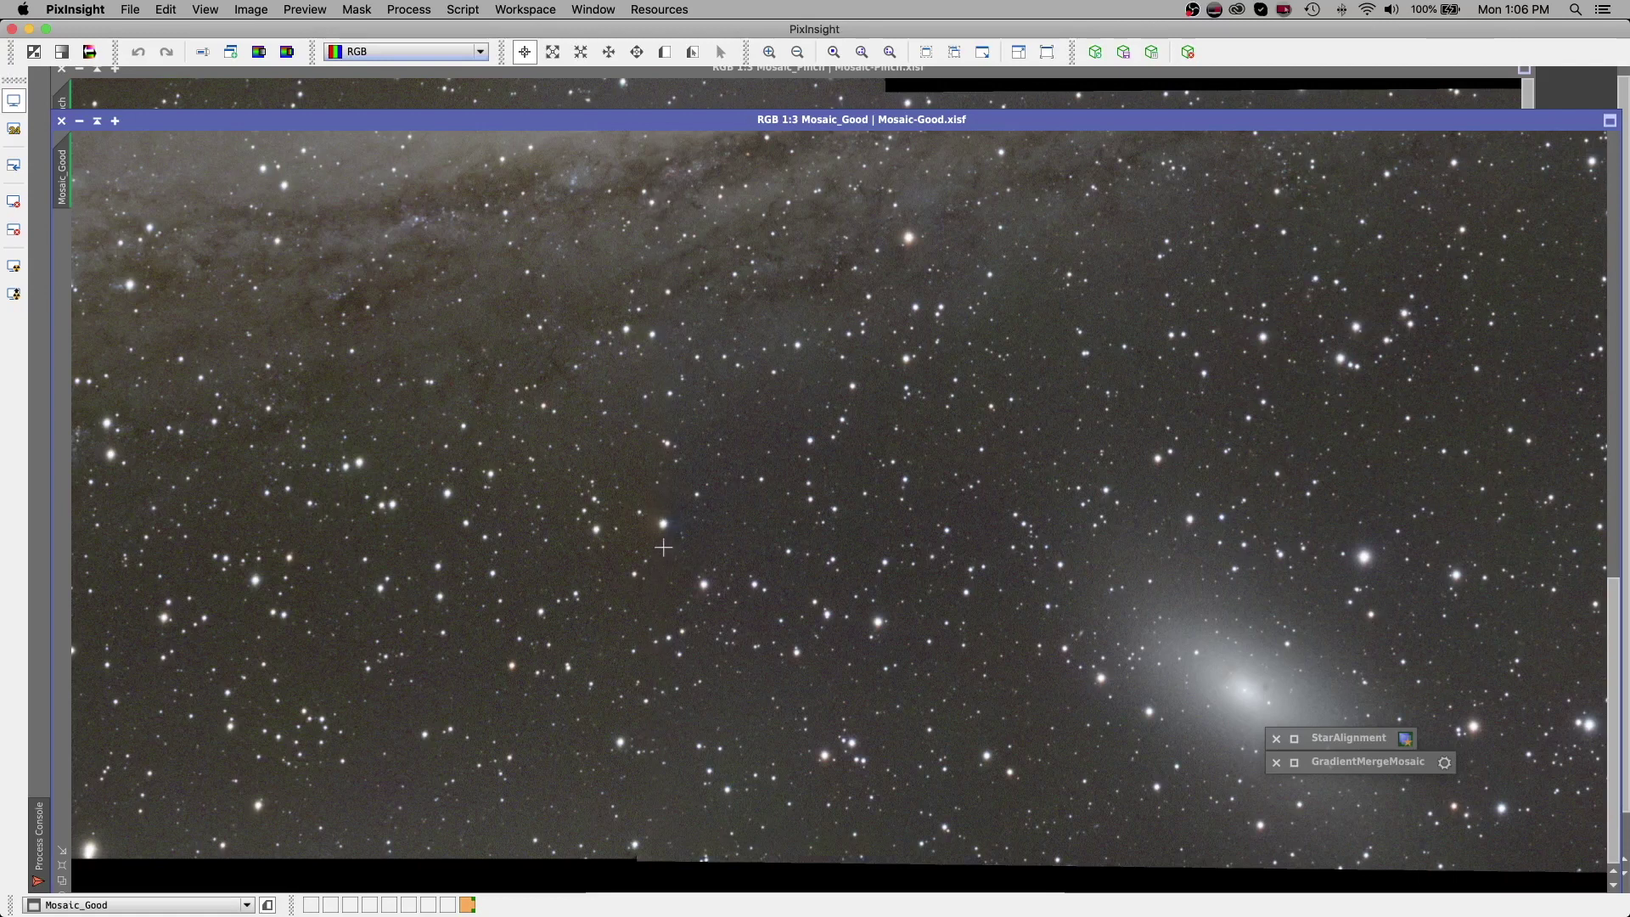
Fit the whole Mosaic_Good image in view, collapse it to an icon and park it below the M31_Mosaic_Complete image
click(926, 52)
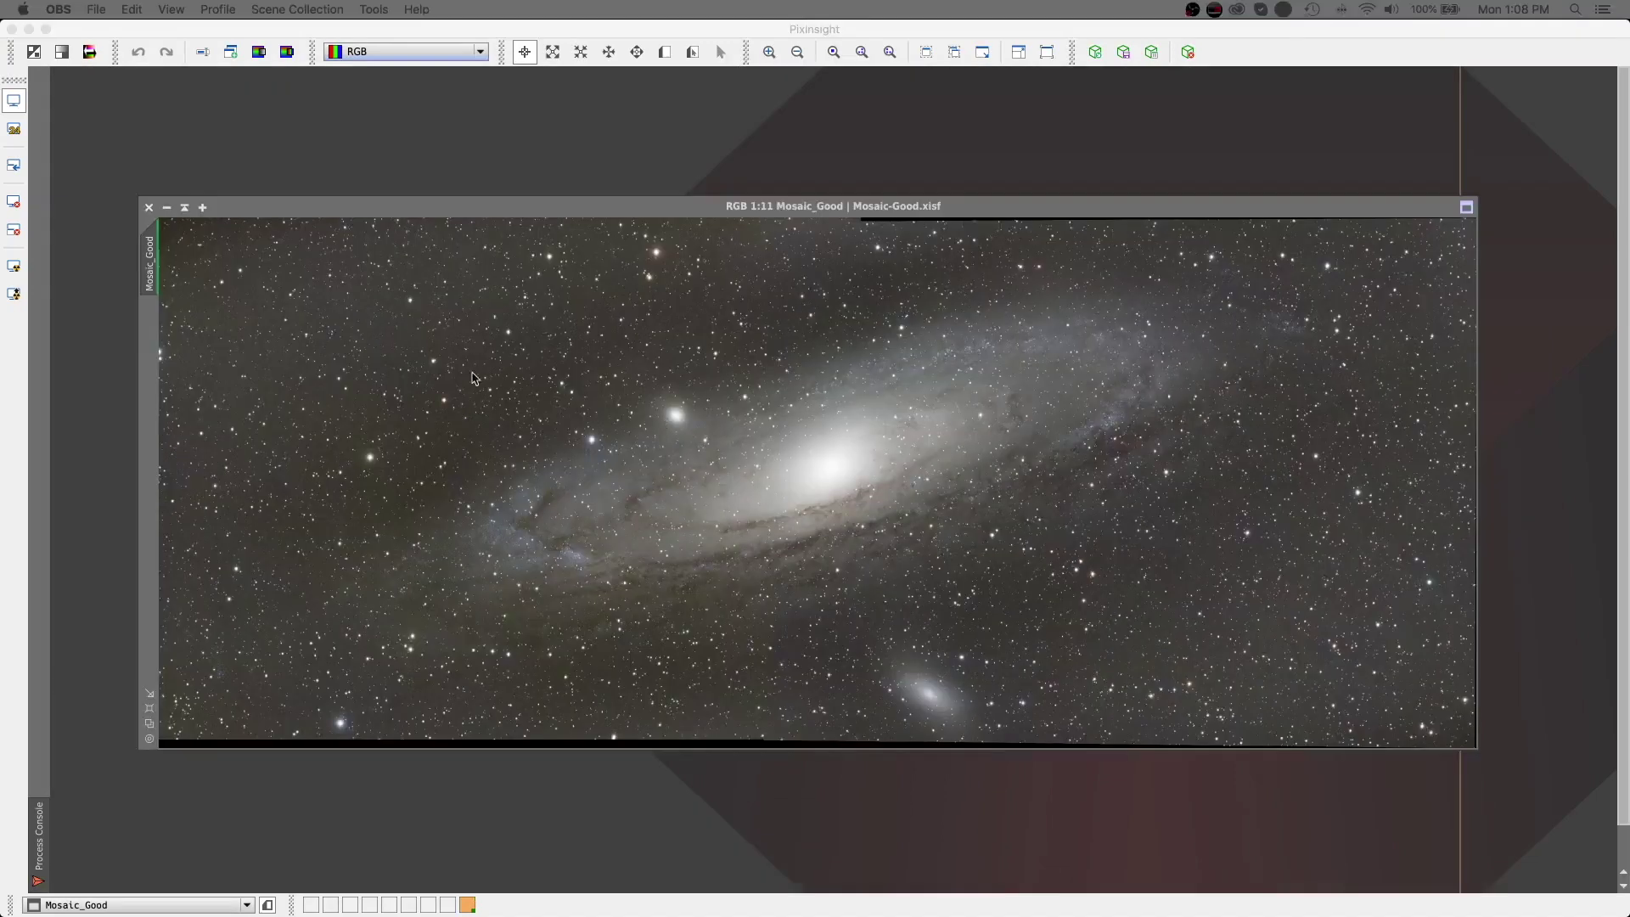
click(185, 209)
click(185, 209)
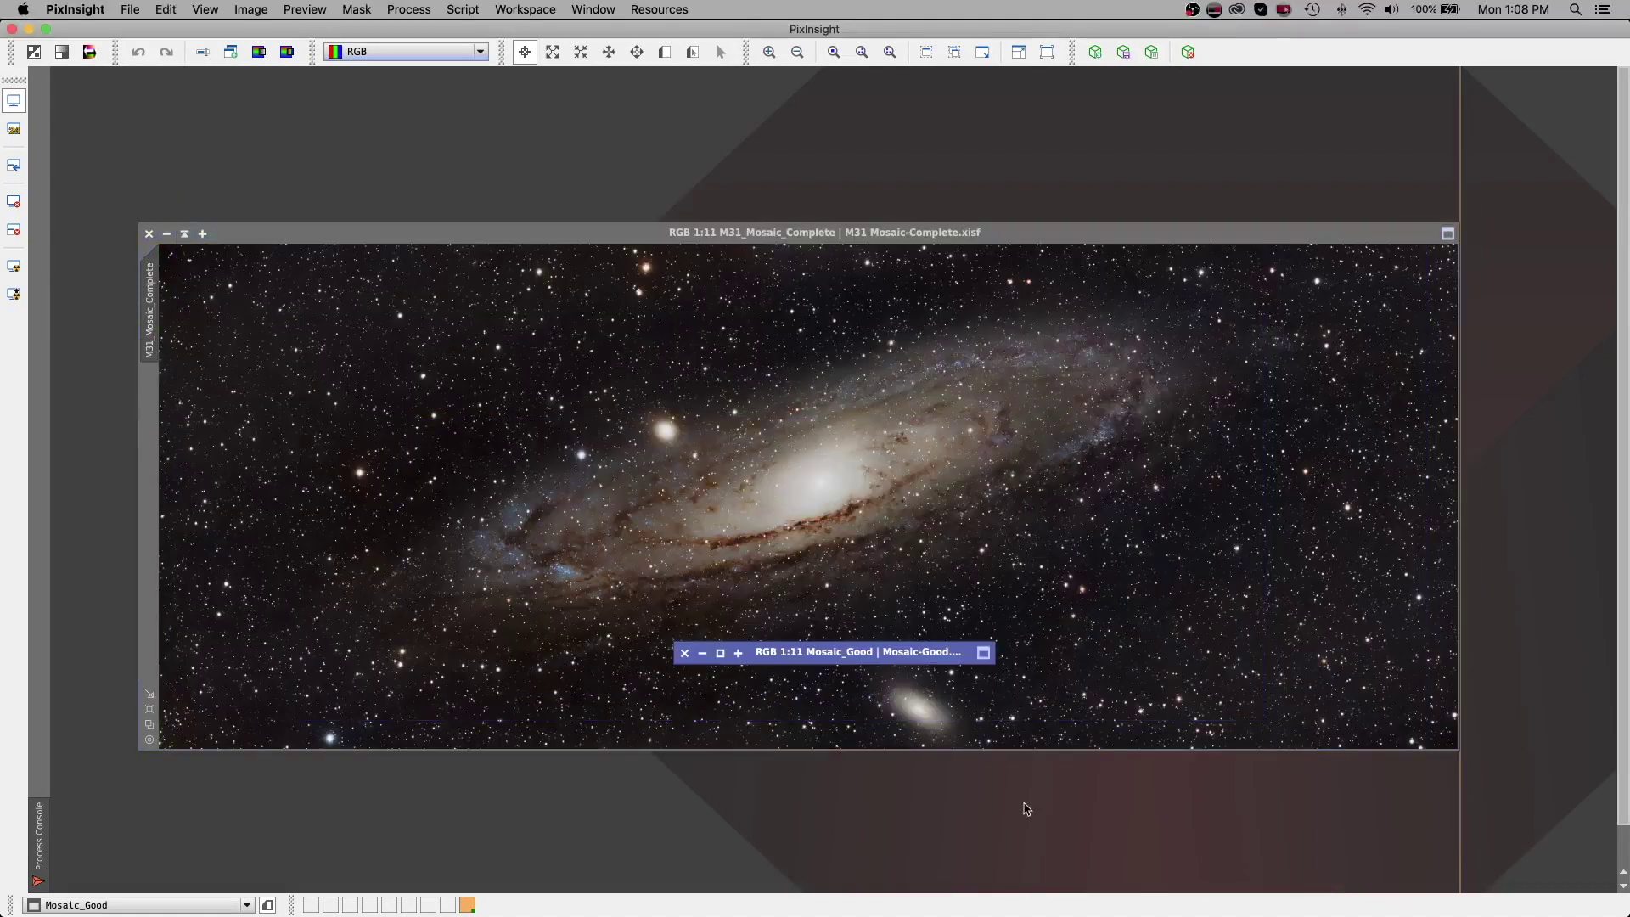
drag(868, 660, 798, 821)
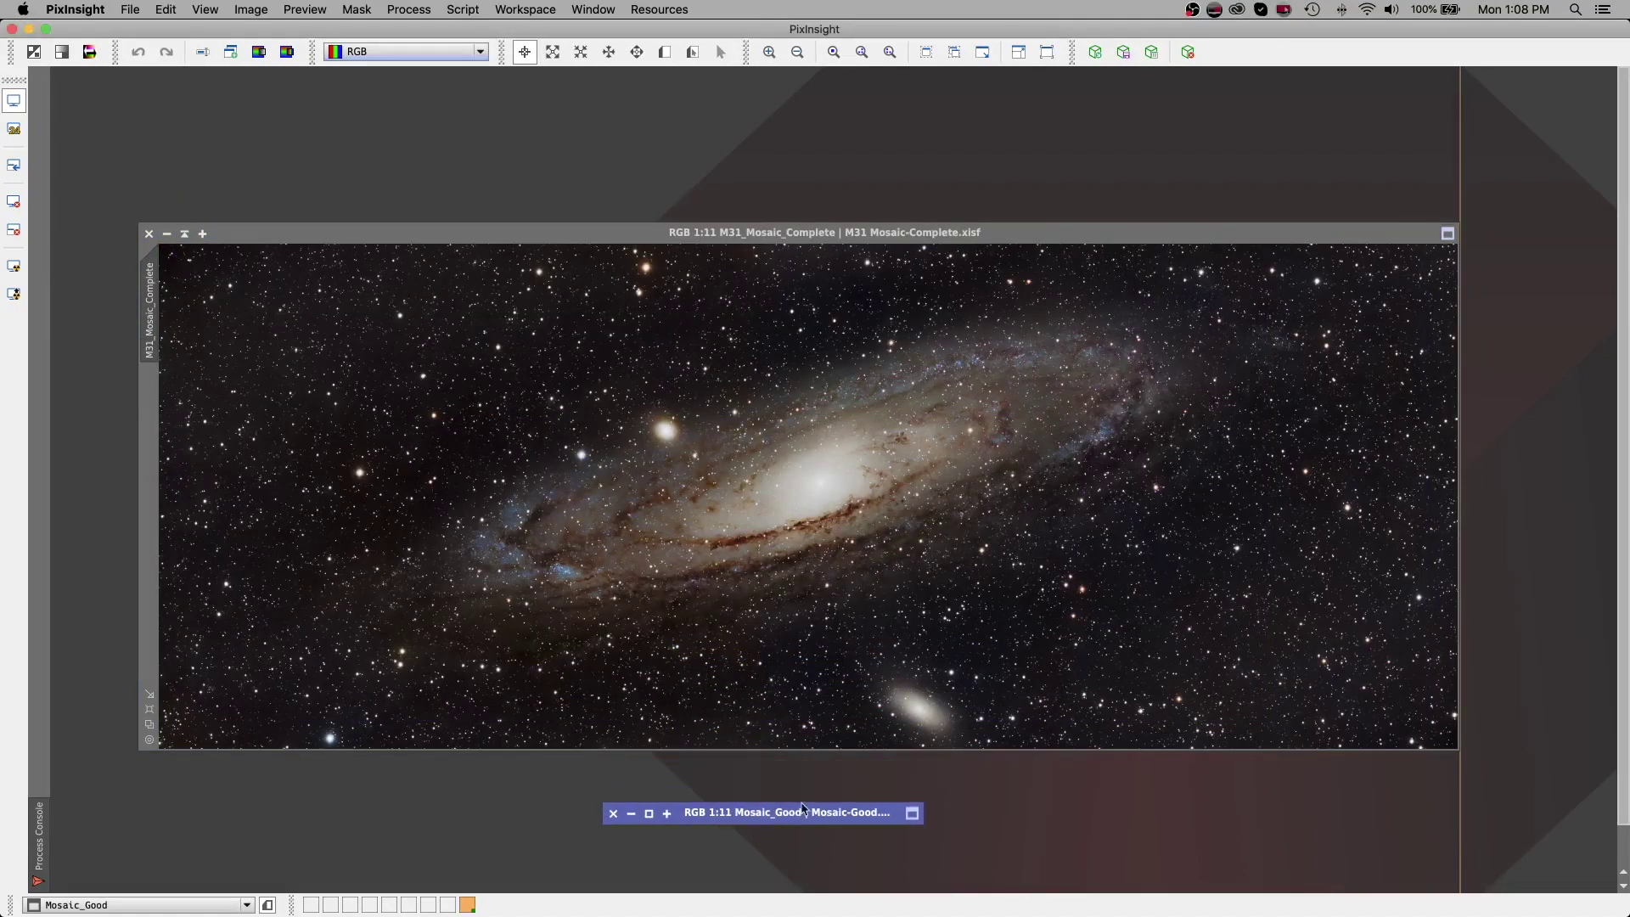